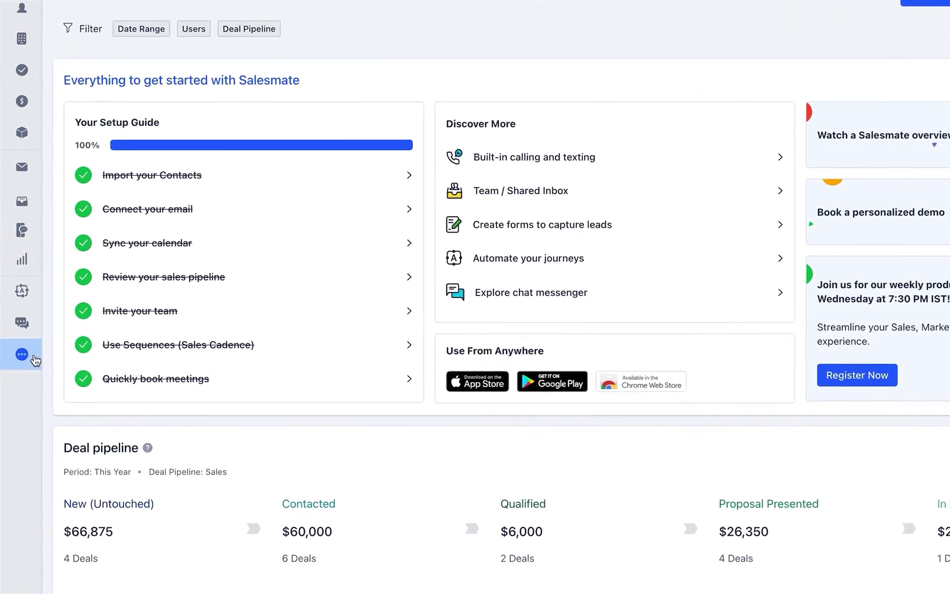
From Email Templates, start a new Visual Editor (Beta) template and open the starter template gallery.
click(21, 343)
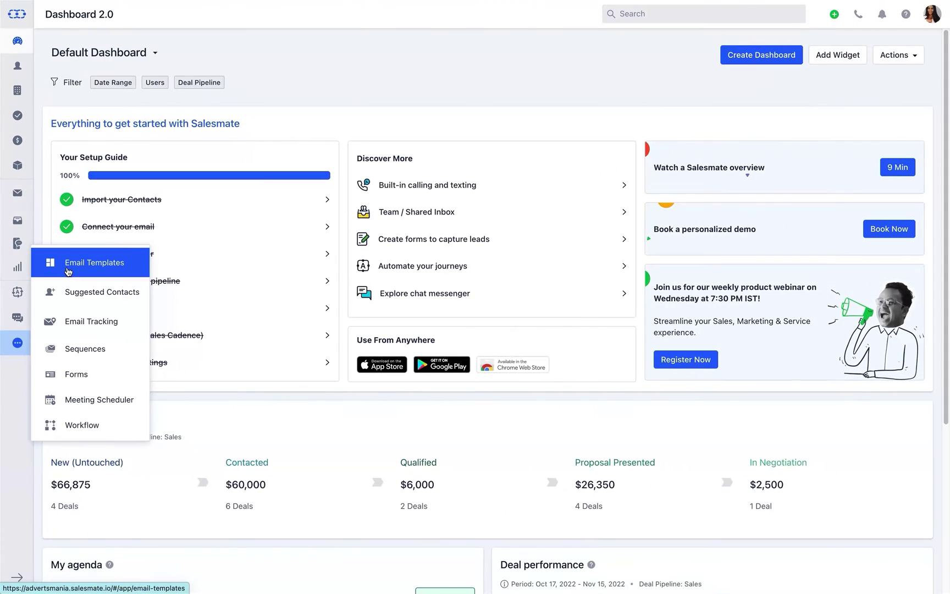
click(68, 270)
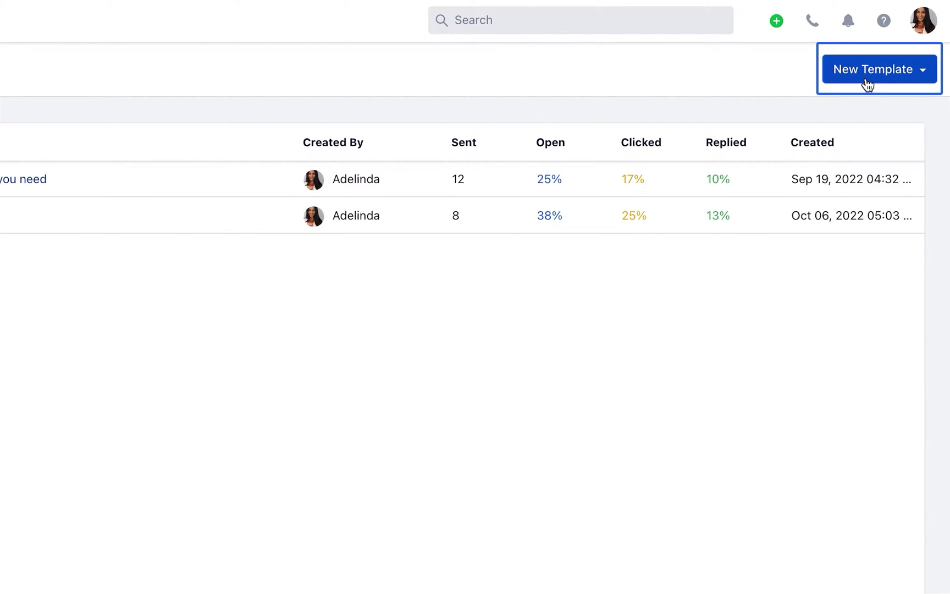
click(867, 82)
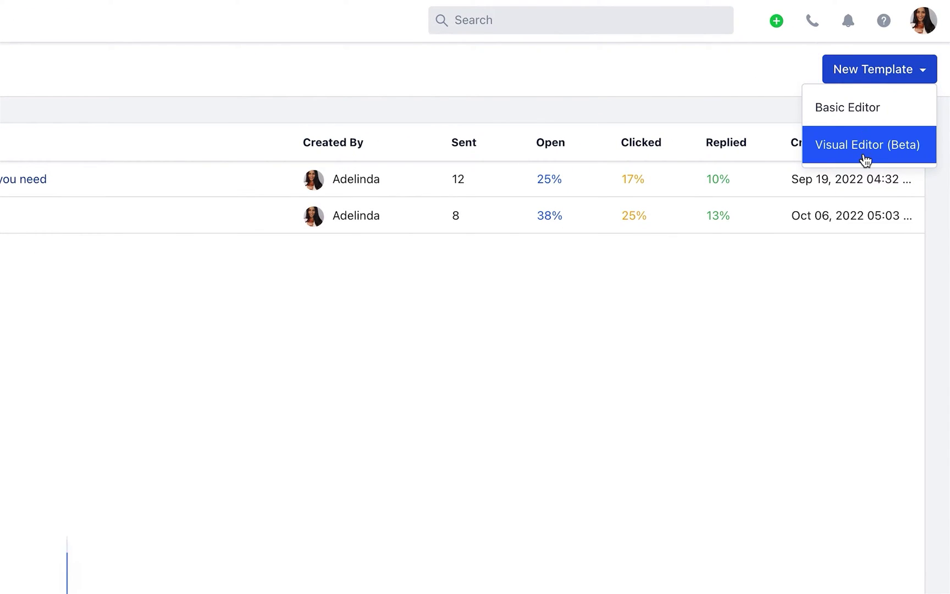
click(866, 160)
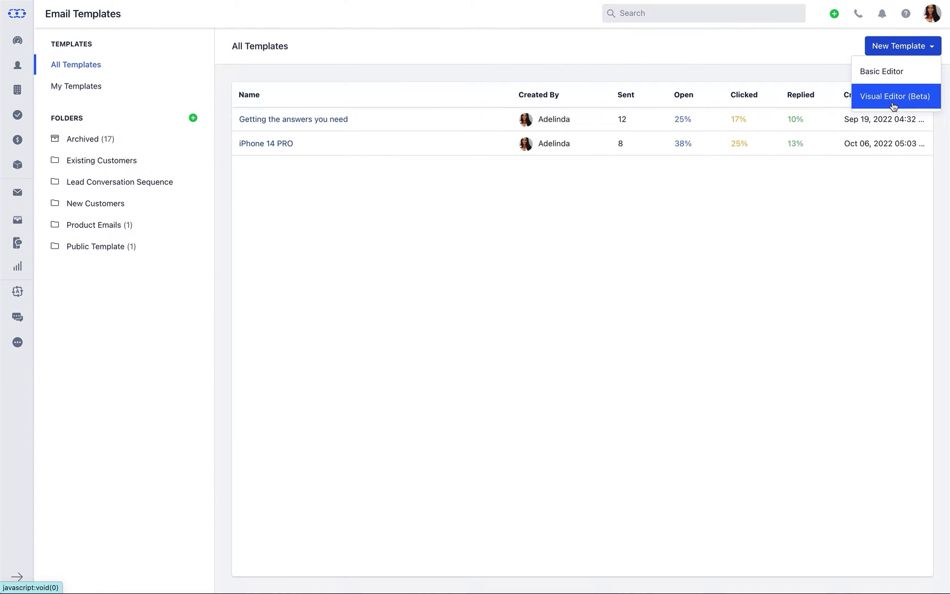
click(893, 106)
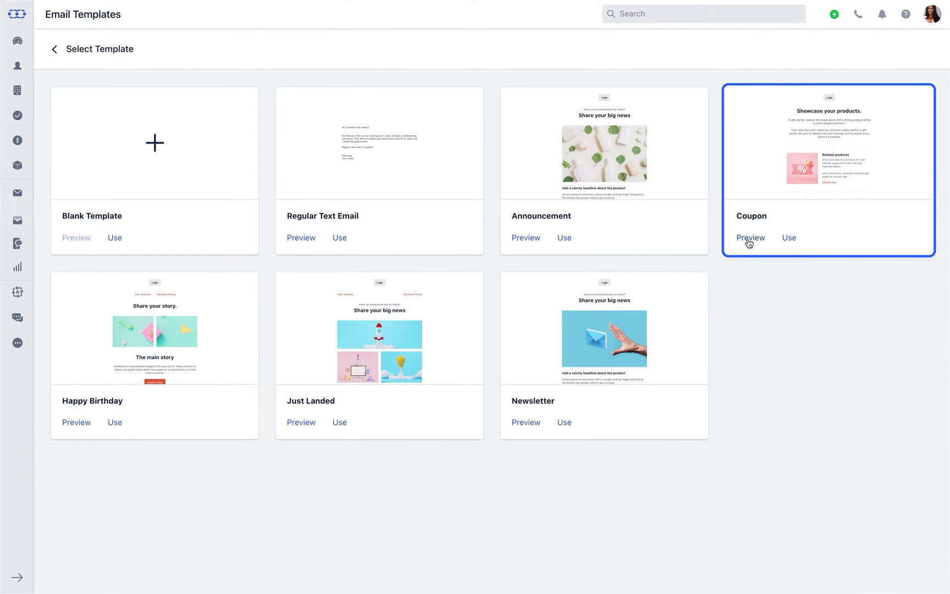
click(749, 241)
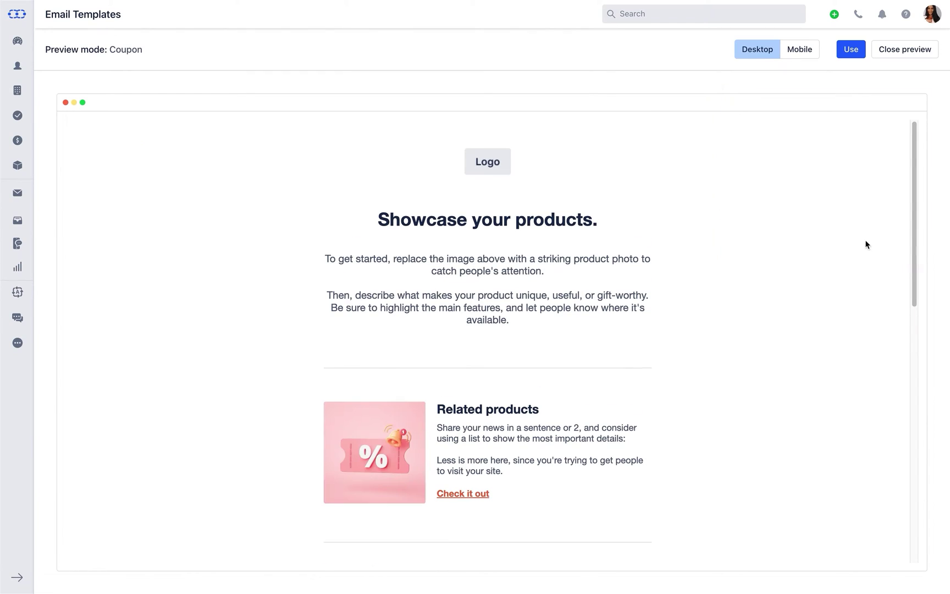
mouse_move(912, 245)
mouse_down()
mouse_move(912, 505)
mouse_move(916, 238)
mouse_up()
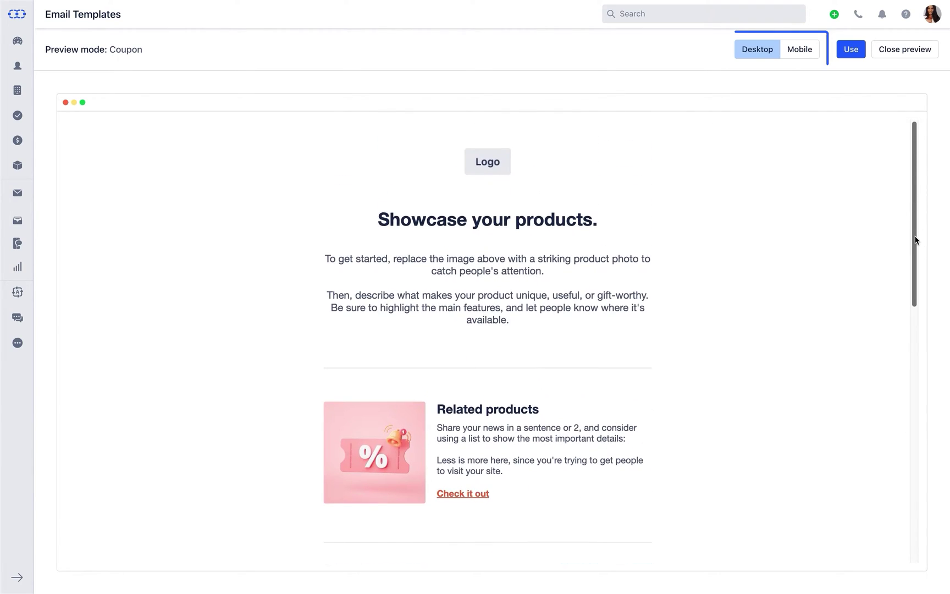
click(801, 51)
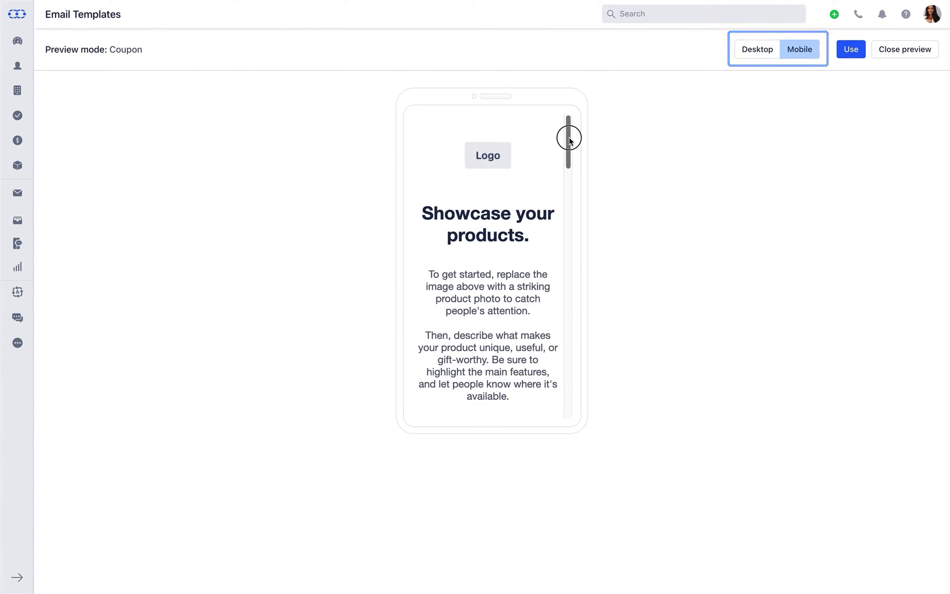
mouse_move(569, 138)
mouse_down()
mouse_move(569, 388)
mouse_move(585, 135)
mouse_up()
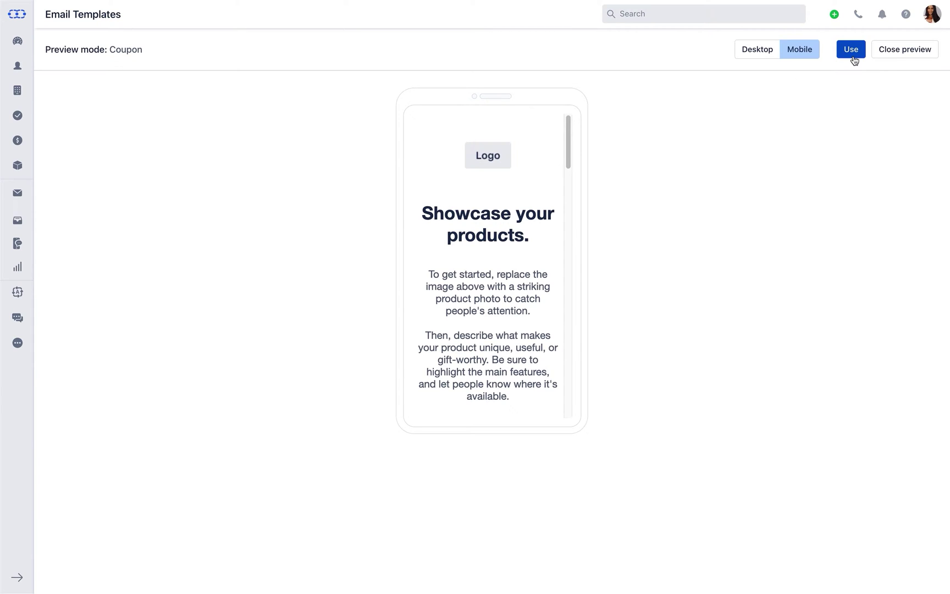
click(903, 55)
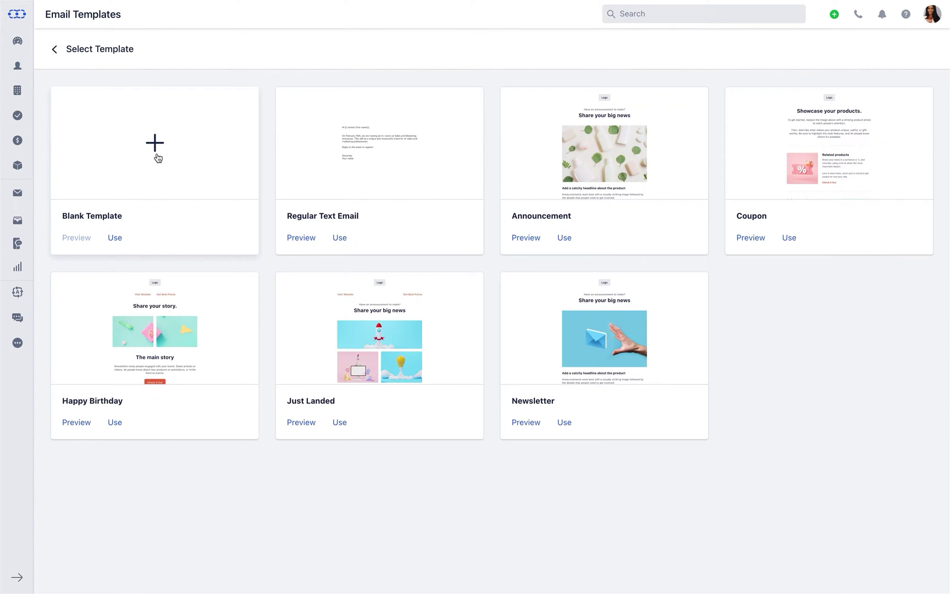
click(158, 158)
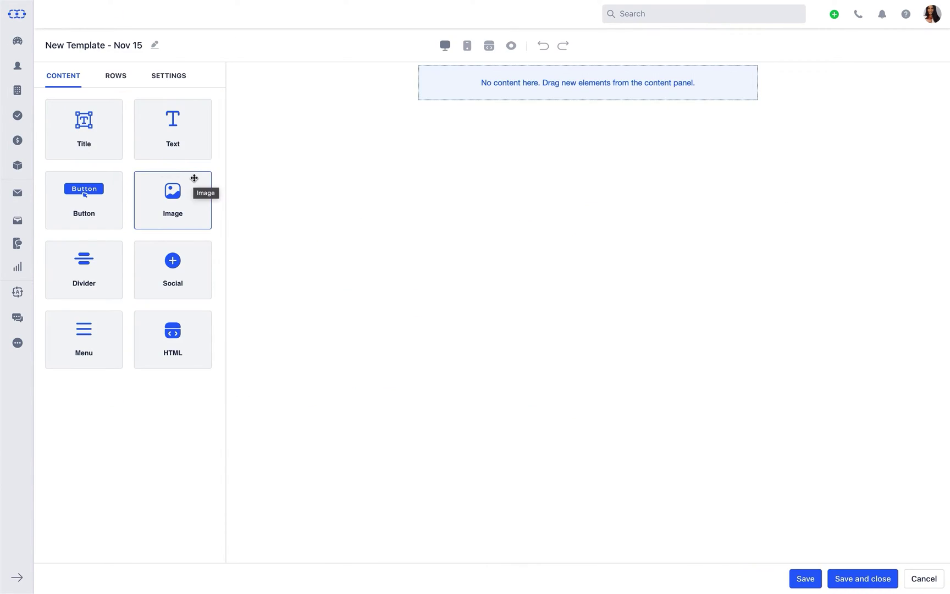
Add an image block holding Infinity-Logo.png from the media library.
drag(194, 178, 550, 83)
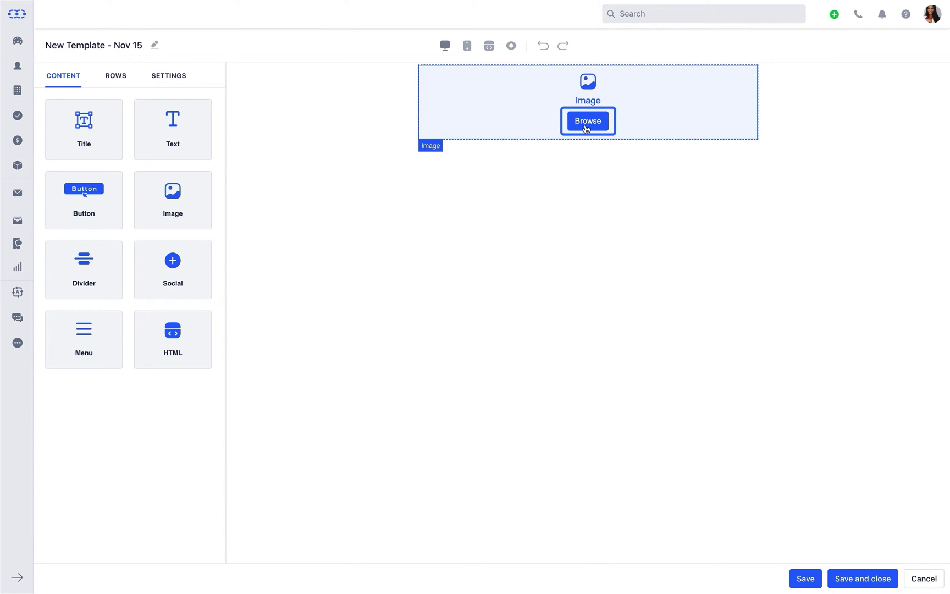
click(584, 126)
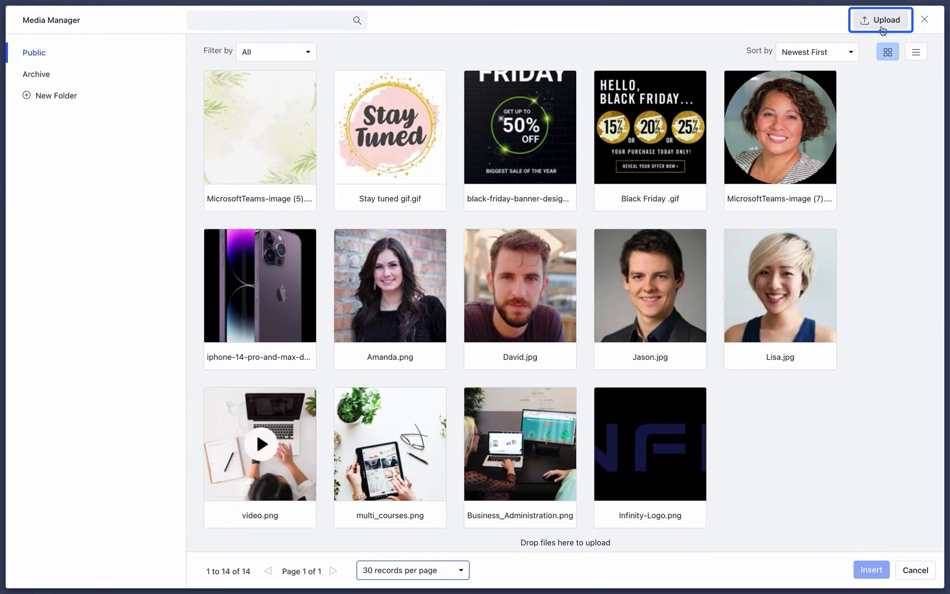
click(663, 437)
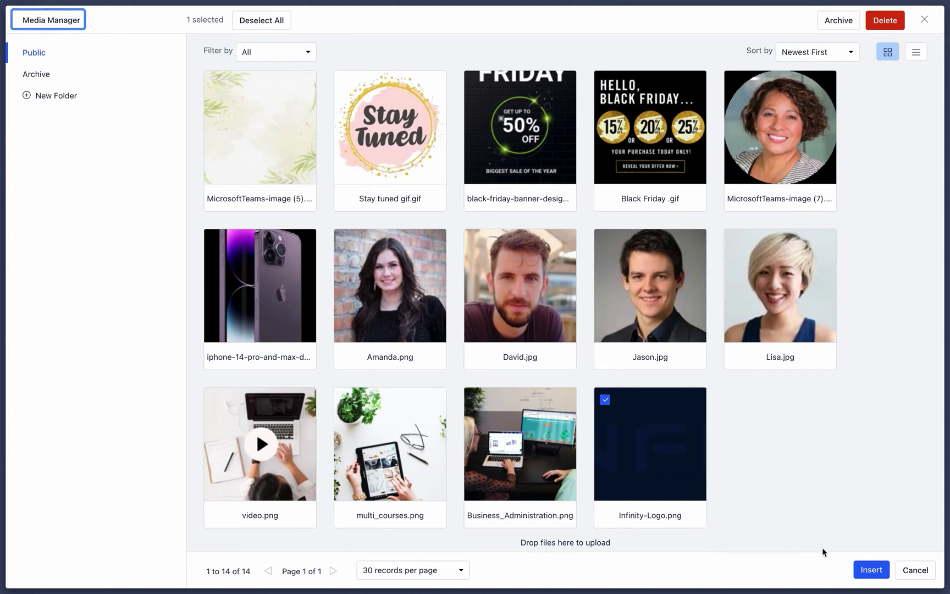
click(868, 570)
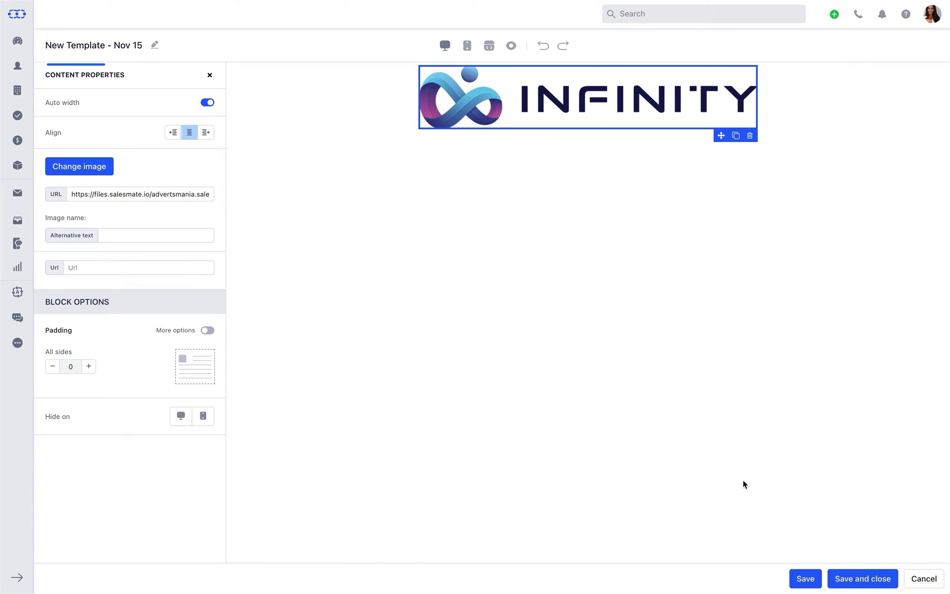
Turn off auto width, size the logo to 55% and centre it.
click(208, 104)
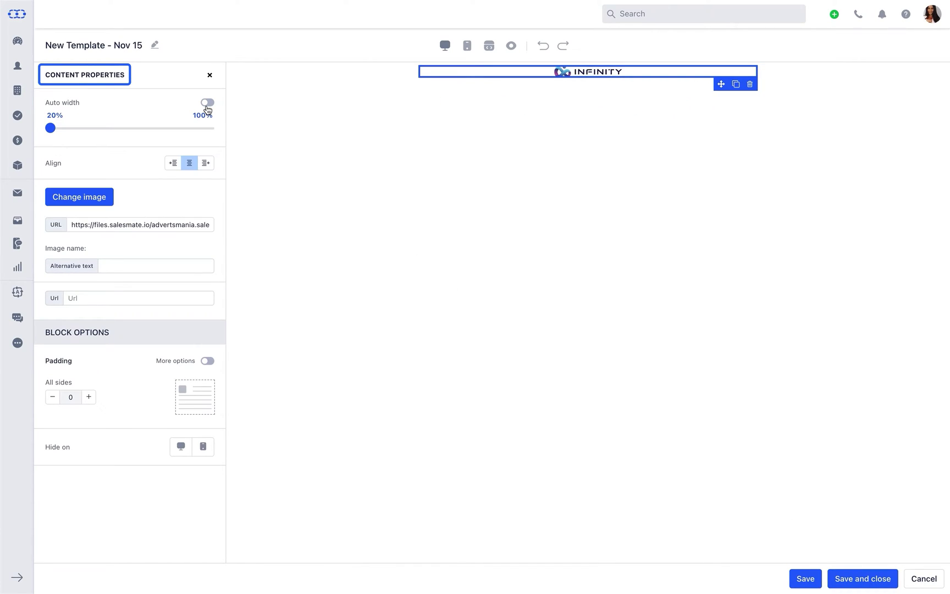
drag(50, 129, 121, 131)
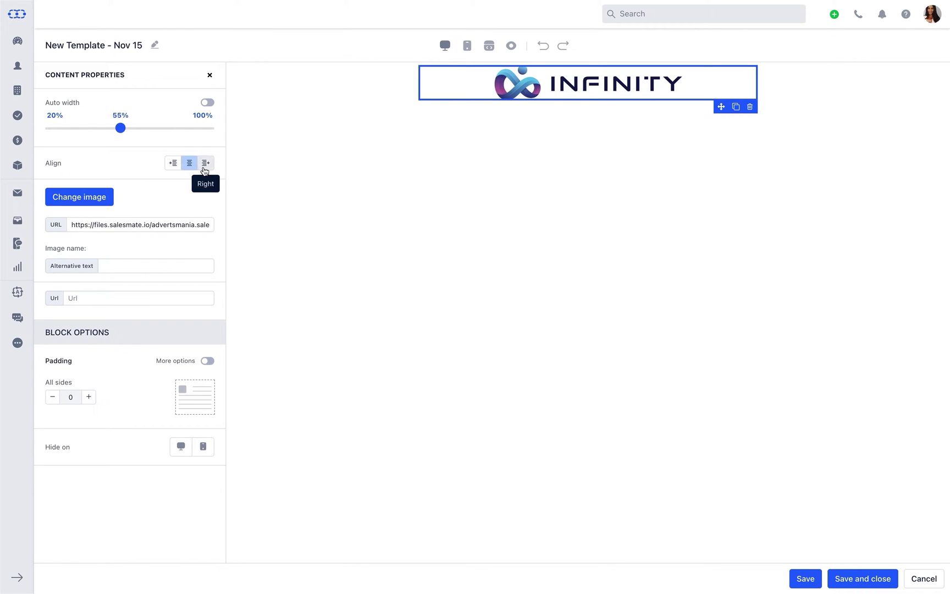
click(189, 164)
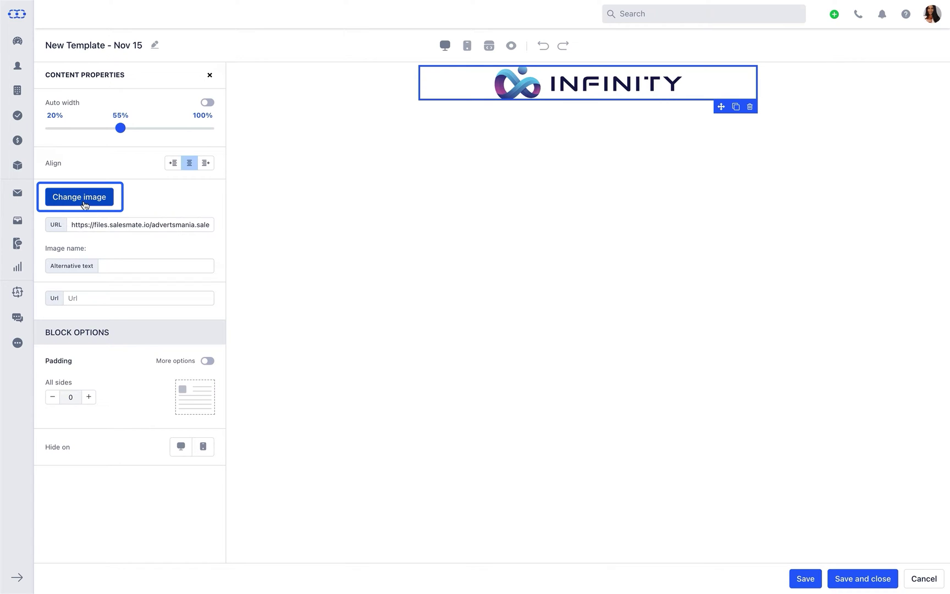
click(103, 264)
text(Infinity Designs)
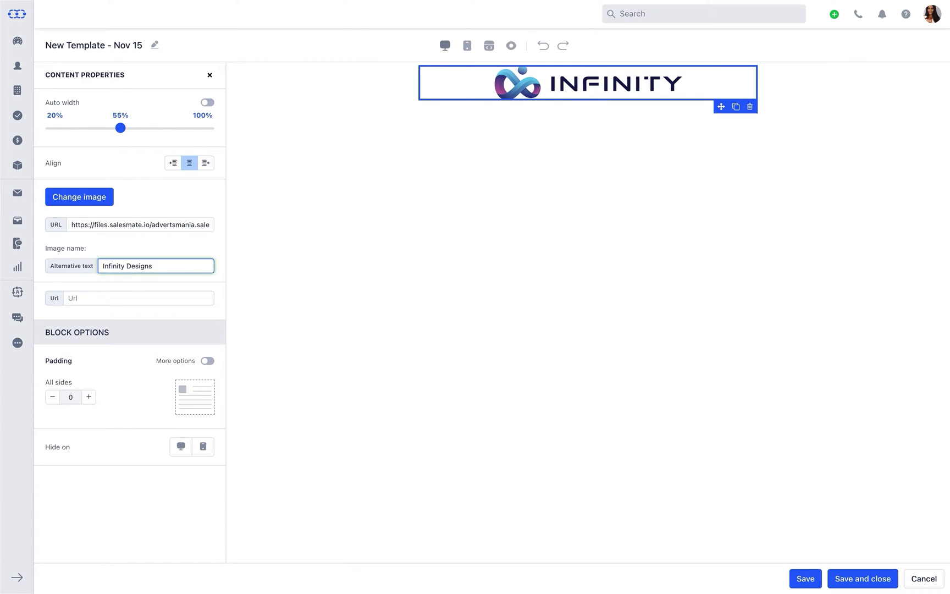
click(92, 298)
text(w.infinitydesigns)
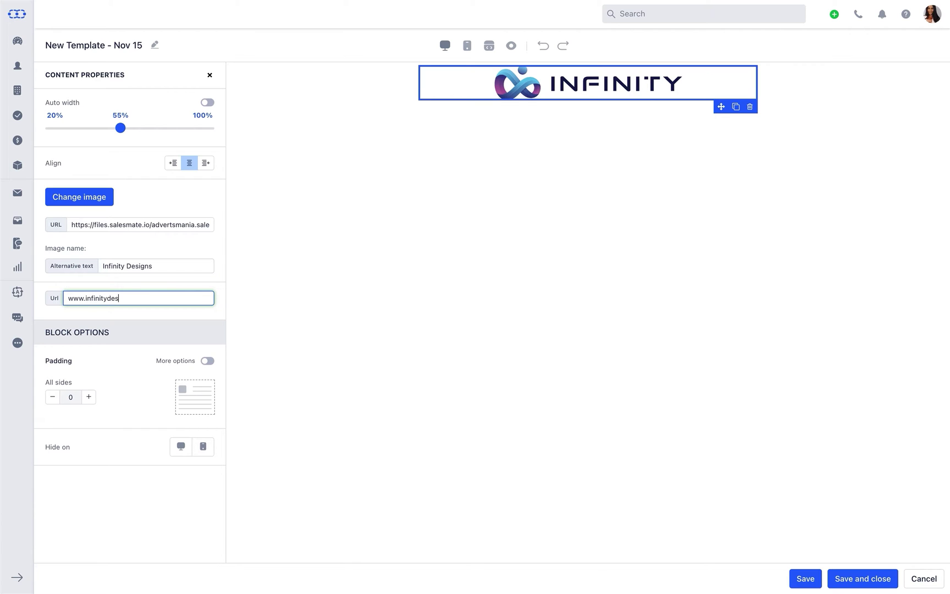
text(.com)
Set the logo's padding to 5 on all sides.
double_click(75, 397)
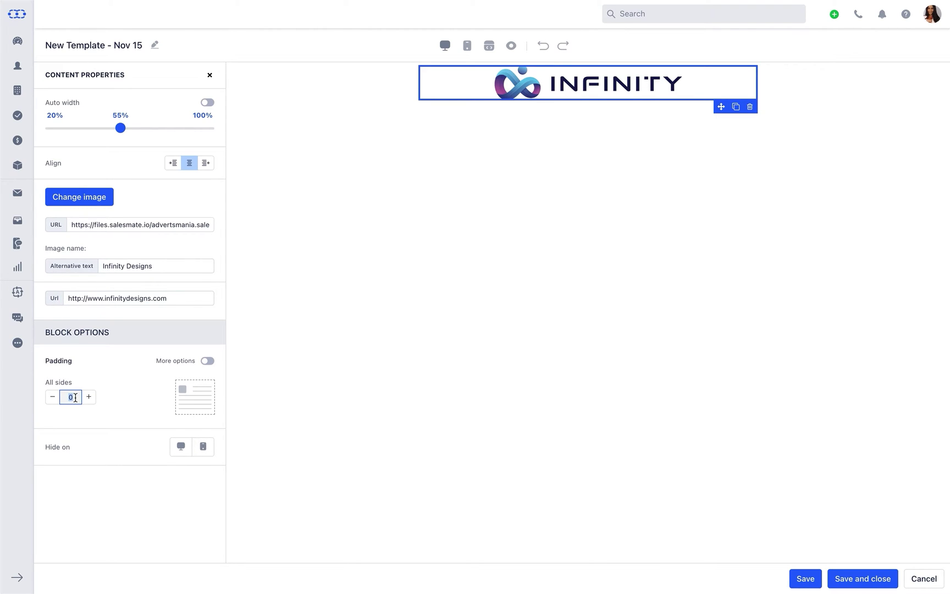
text(5)
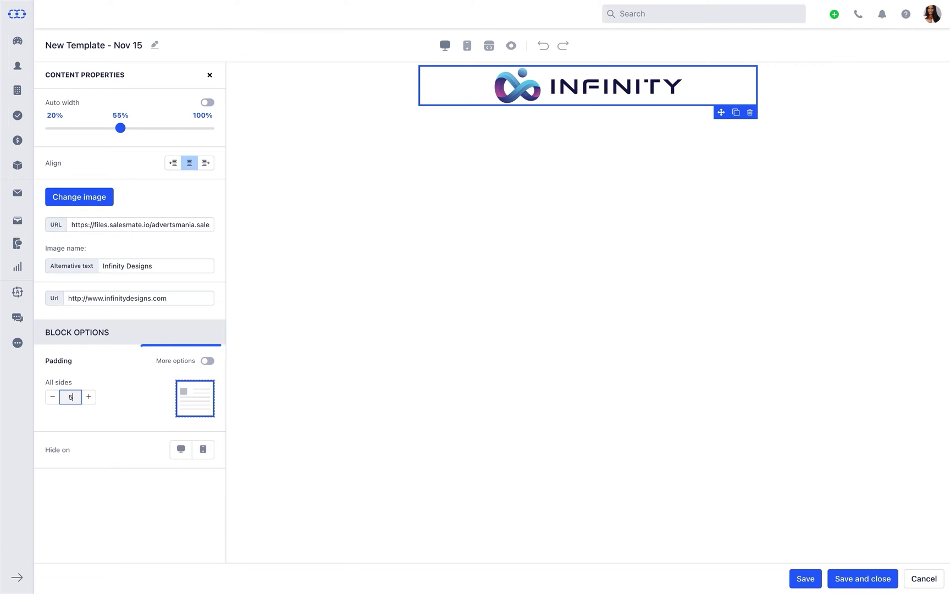
click(207, 361)
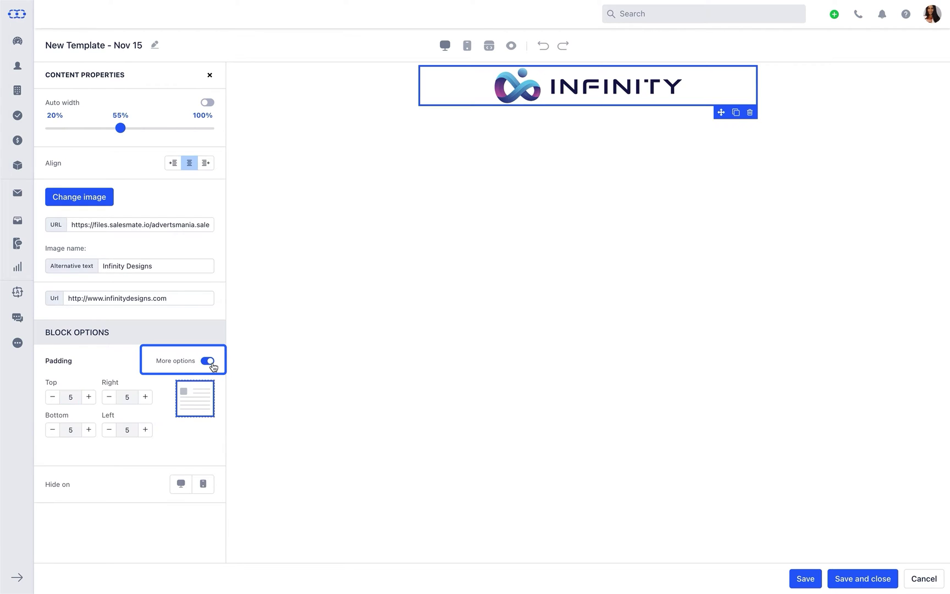
click(146, 430)
click(110, 430)
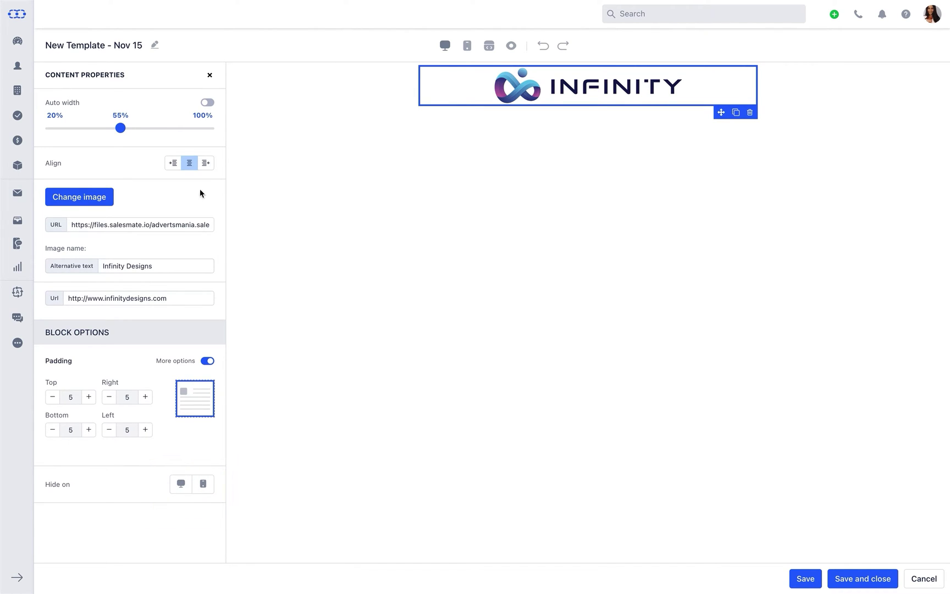
Add a divider and a title block below the logo.
click(209, 76)
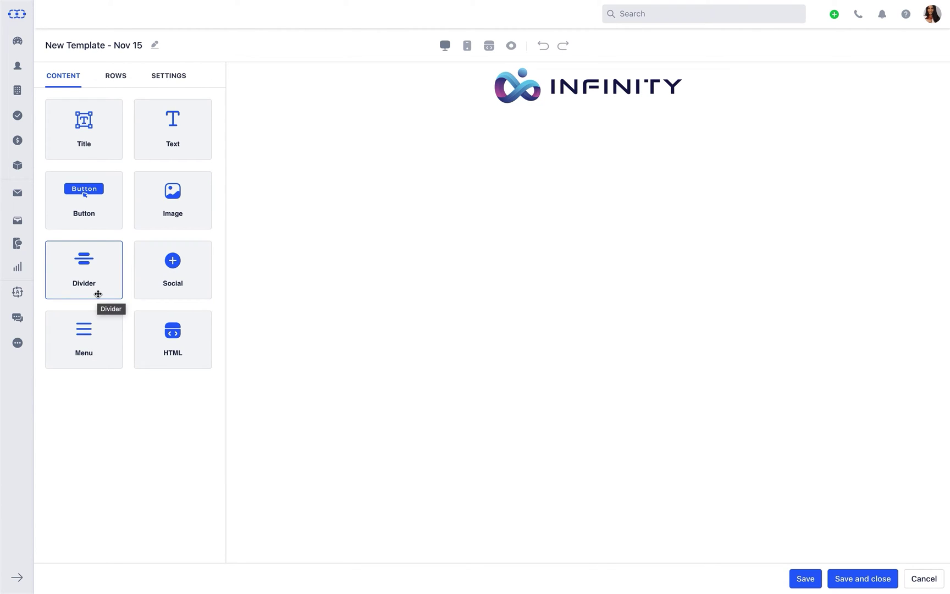
mouse_move(98, 294)
mouse_down()
mouse_move(603, 129)
mouse_move(625, 105)
mouse_up()
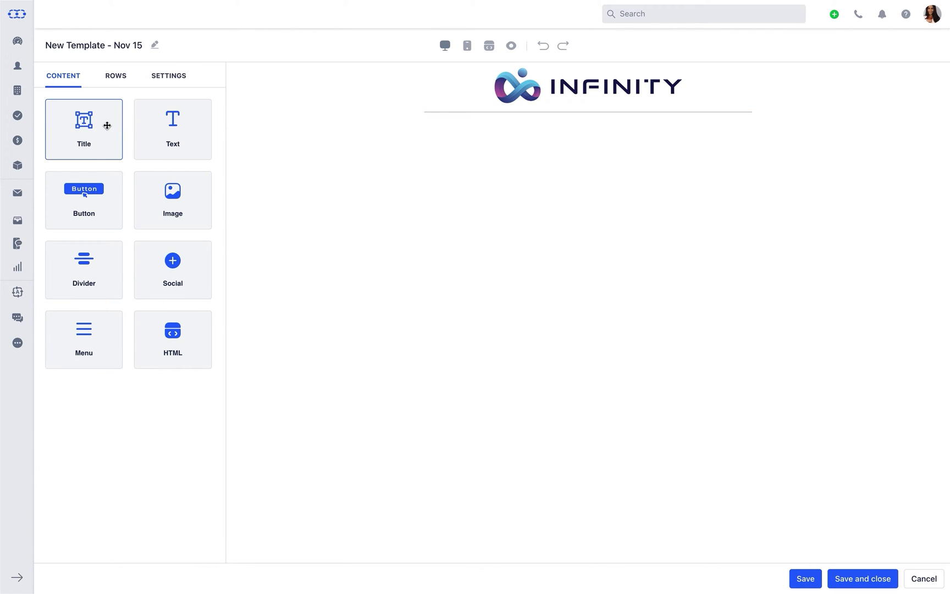
drag(107, 125, 587, 120)
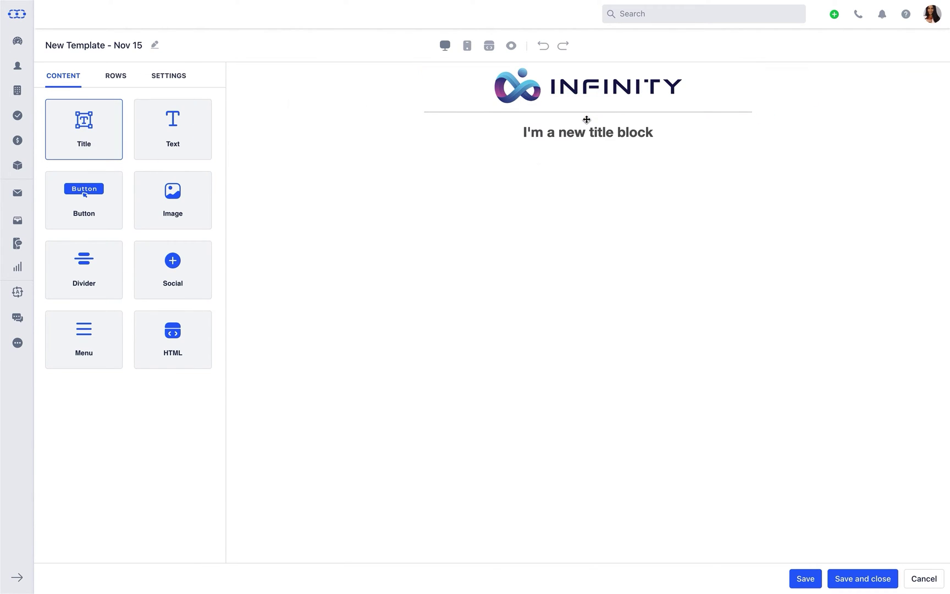
Change the title text to 'Welcome Aboard', keeping it at H1.
click(608, 133)
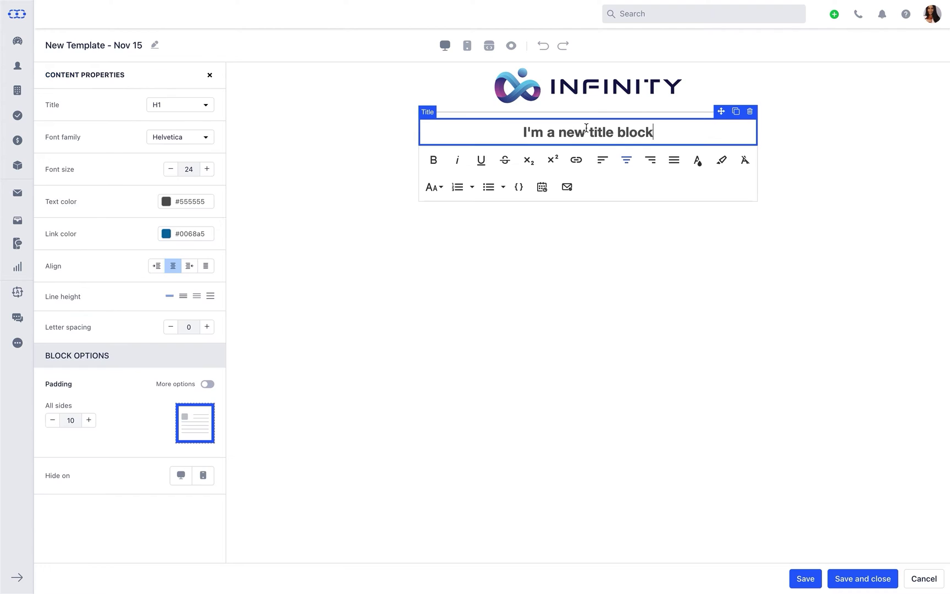
key(ctrl+a)
text(Welcome Aboard)
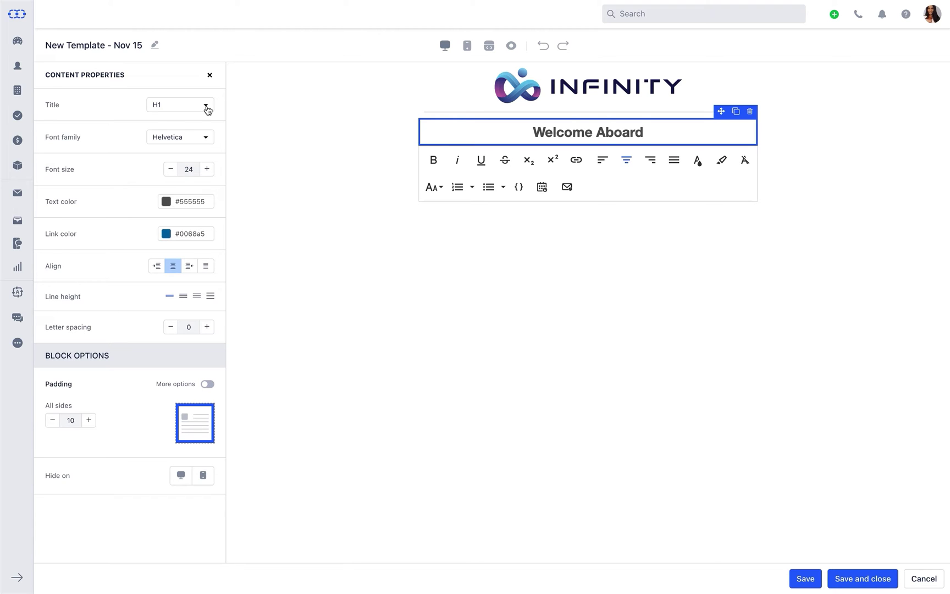
click(207, 111)
click(208, 111)
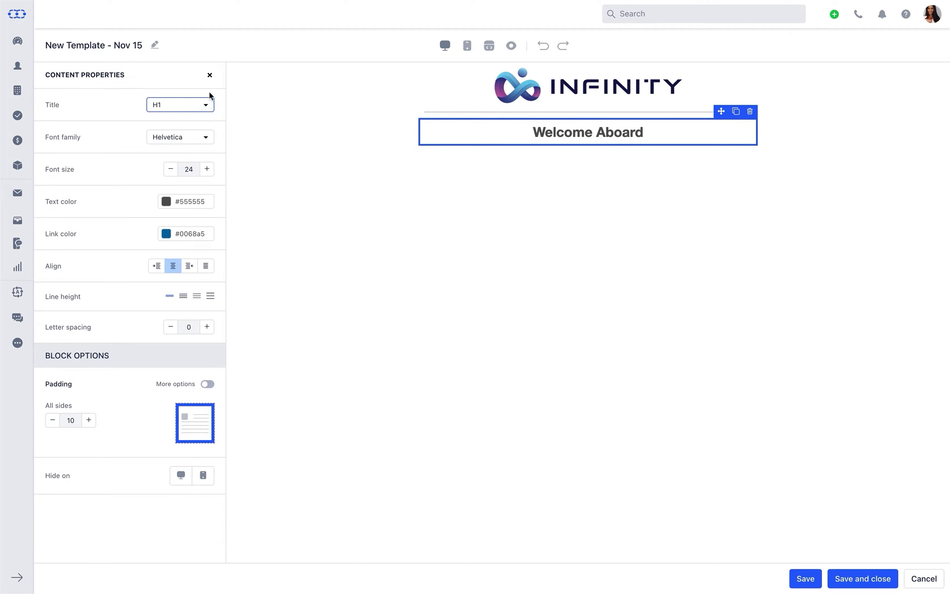
click(210, 75)
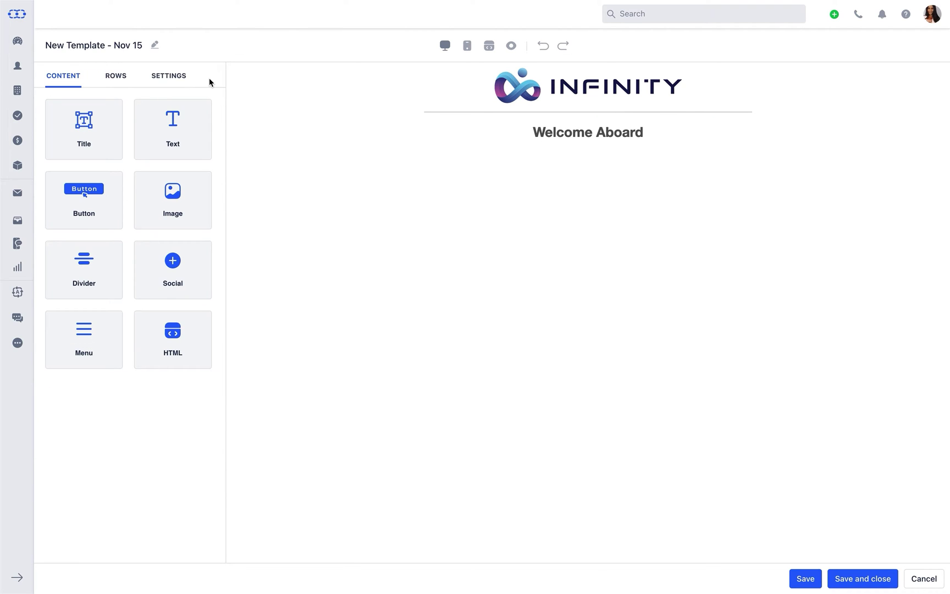
Add a text block with the welcome lines, $1199/$999 deal and feature list.
mouse_move(202, 148)
mouse_down()
mouse_move(346, 137)
mouse_move(592, 142)
mouse_up()
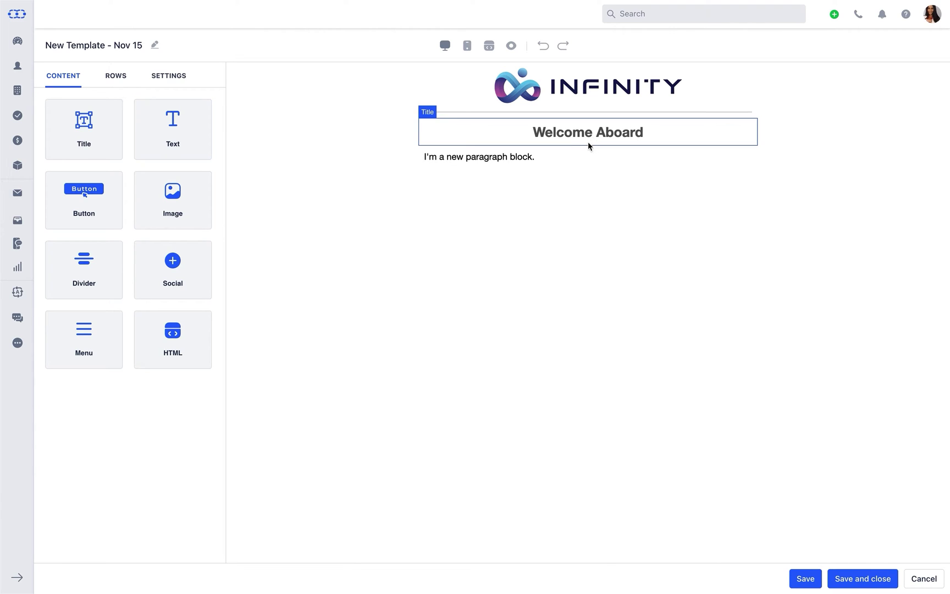
click(559, 158)
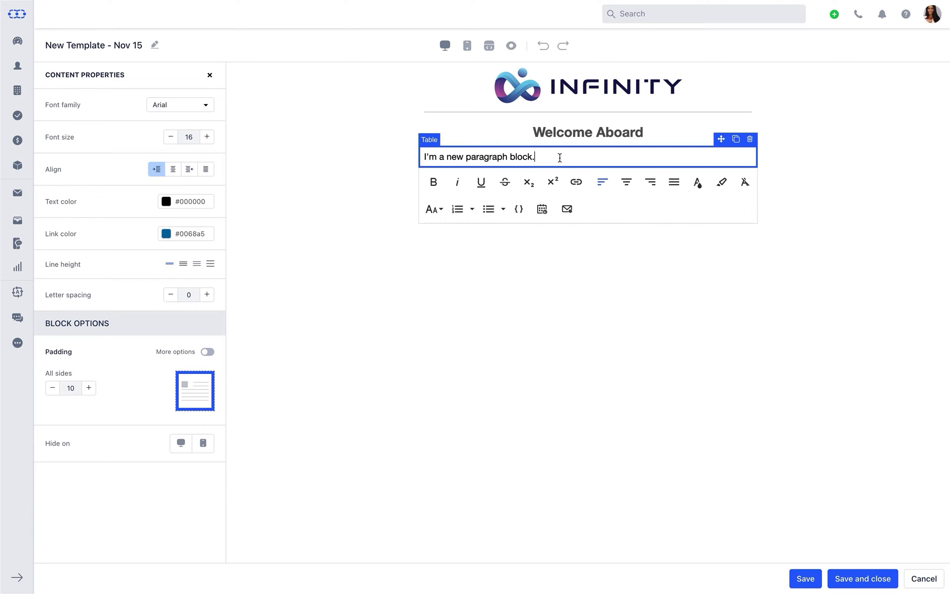
triple_click(559, 158)
text(Hi! We're happy to have you in our fam)
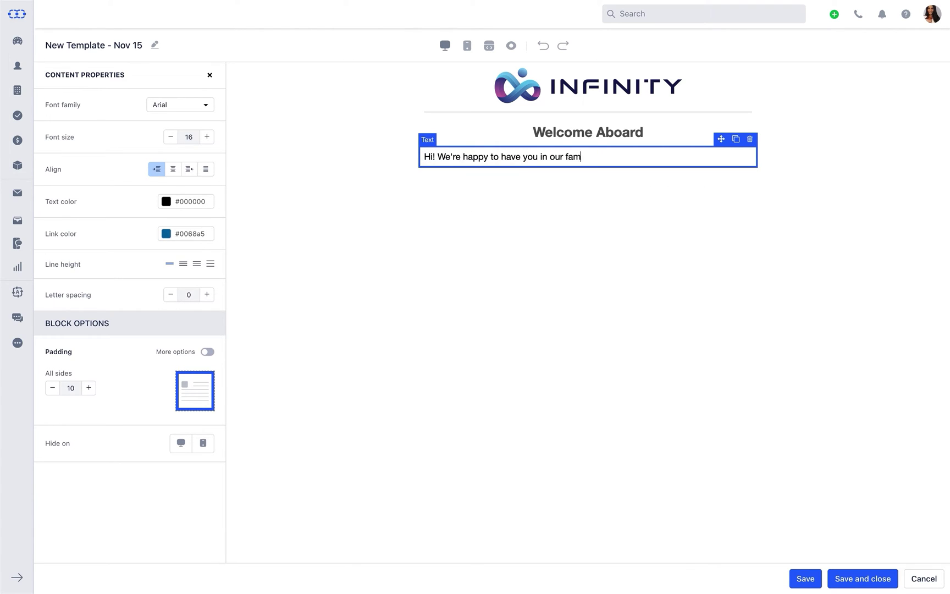
text(ily.)
key(Return)
text(Please visit our Website to know more.)
key(Return)
text(Congratulations..!! You've got the )
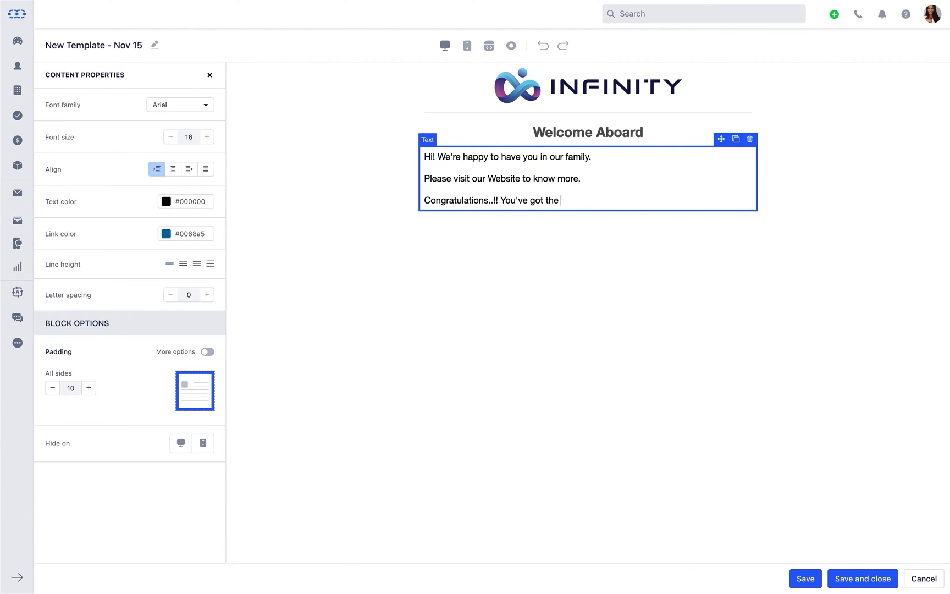
text(best deal at just $1199)
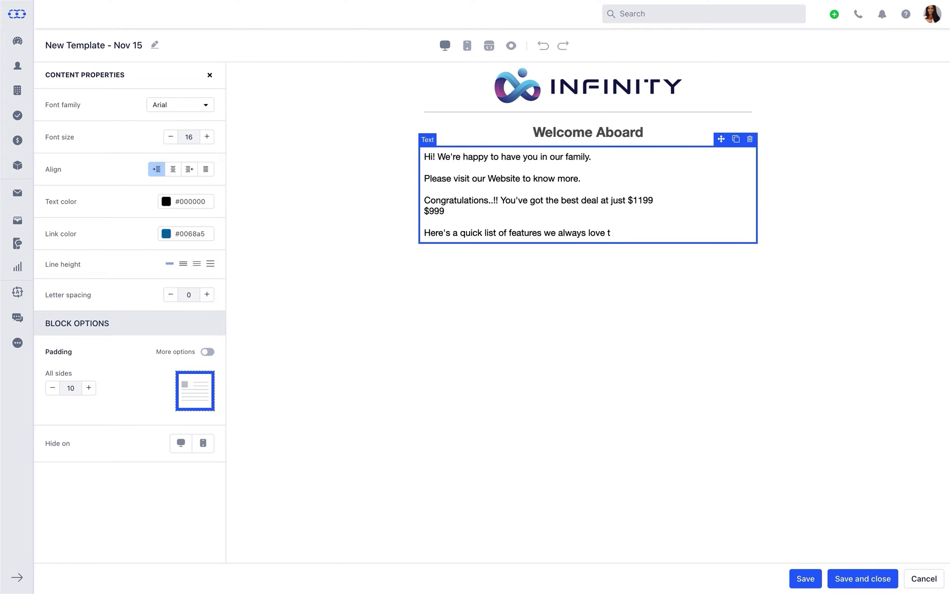
text( $999  Here's a quick list of features we always love to brag about them!)
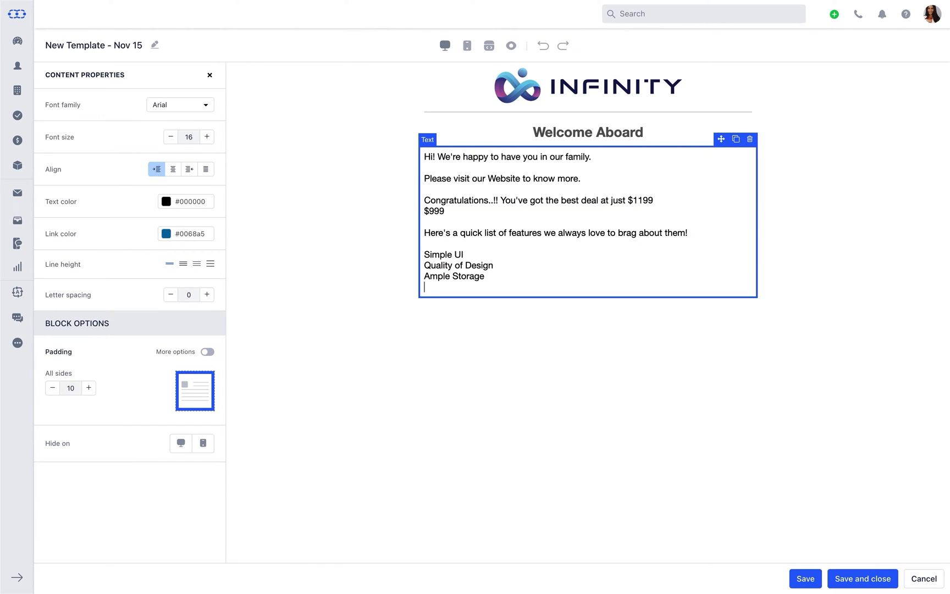
text(  Simple UI Quality of Design Ample Storage Durability Flexible to fit  Love them all? Would like to )
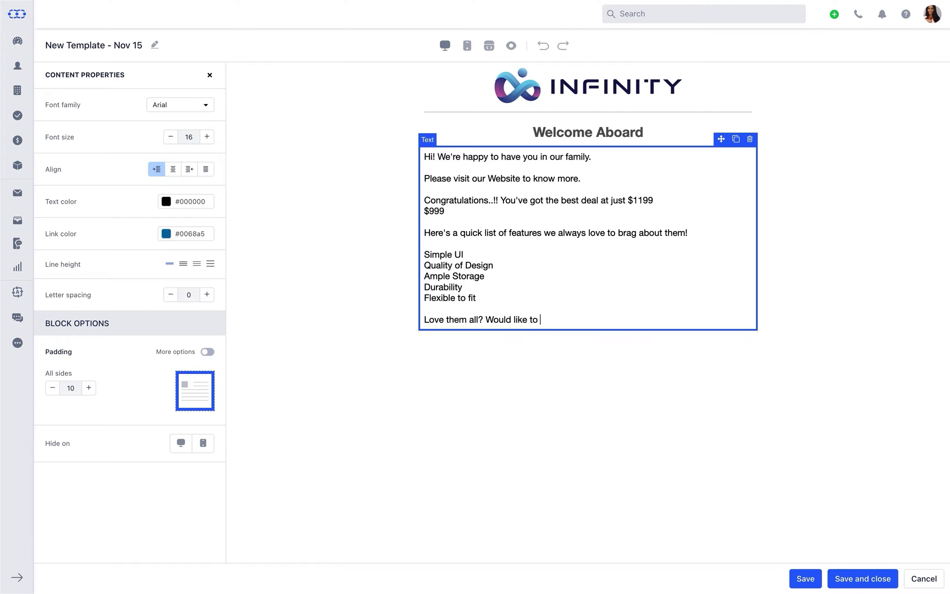
text(have one on one discussion with our Product Education Spe)
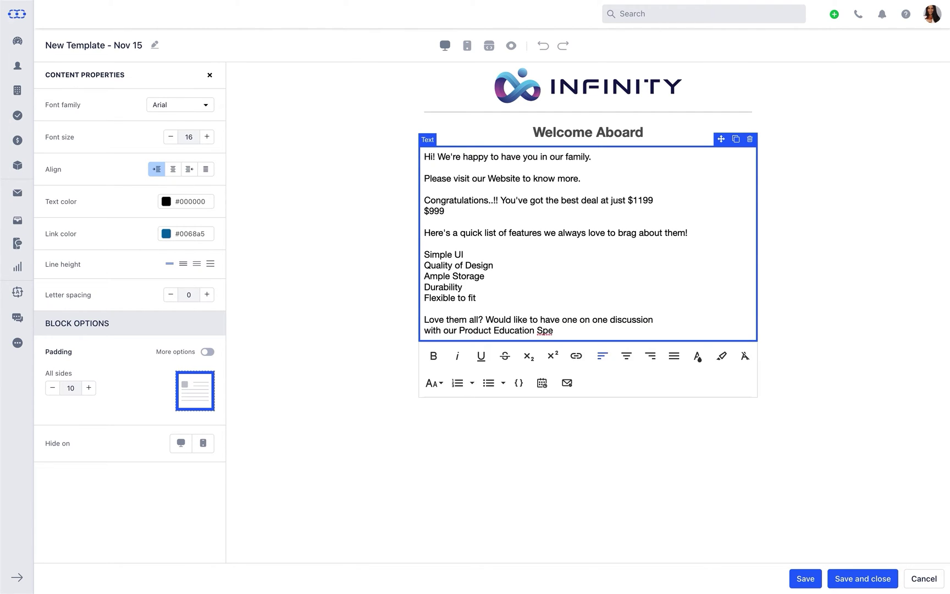
text(cialist?)
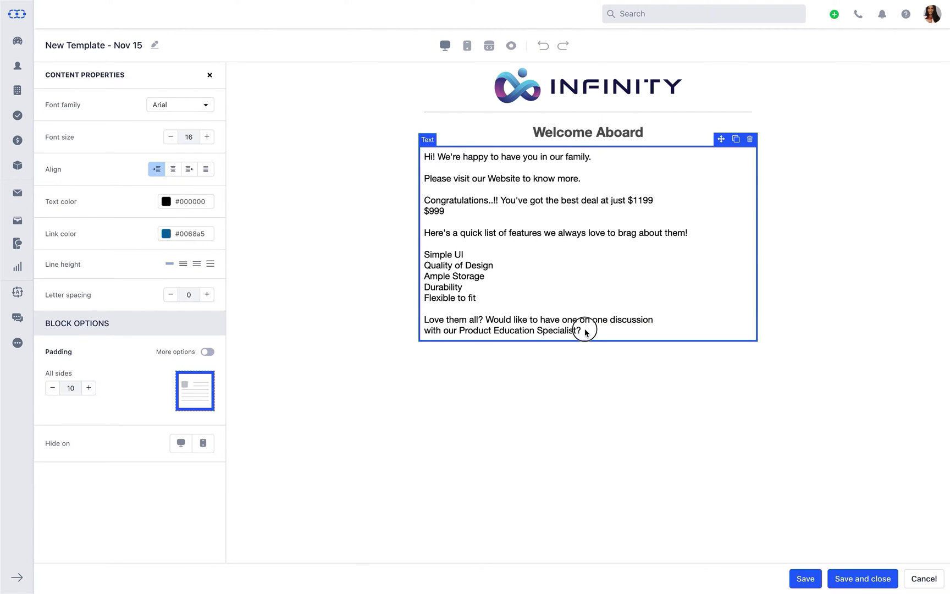
click(584, 330)
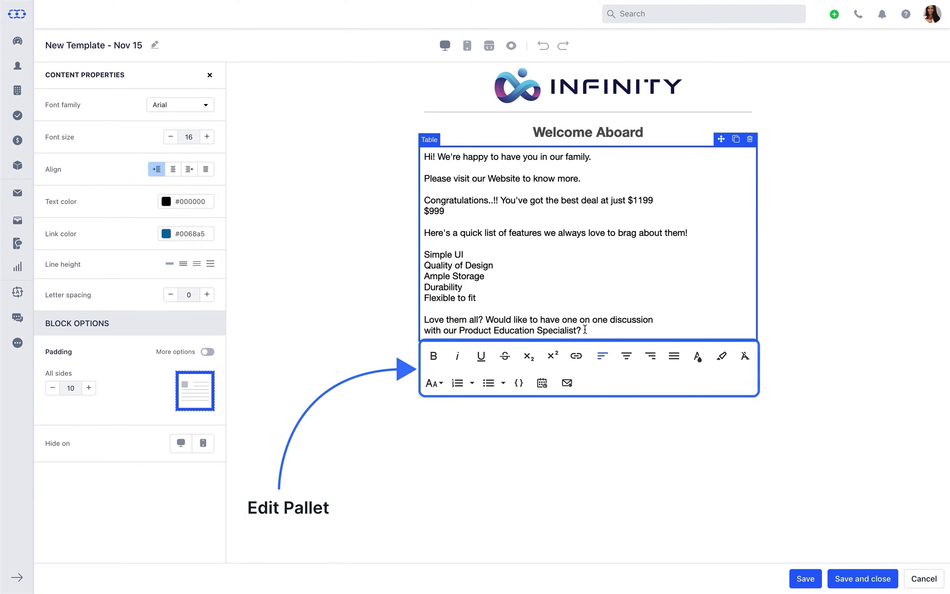
key(ctrl+a)
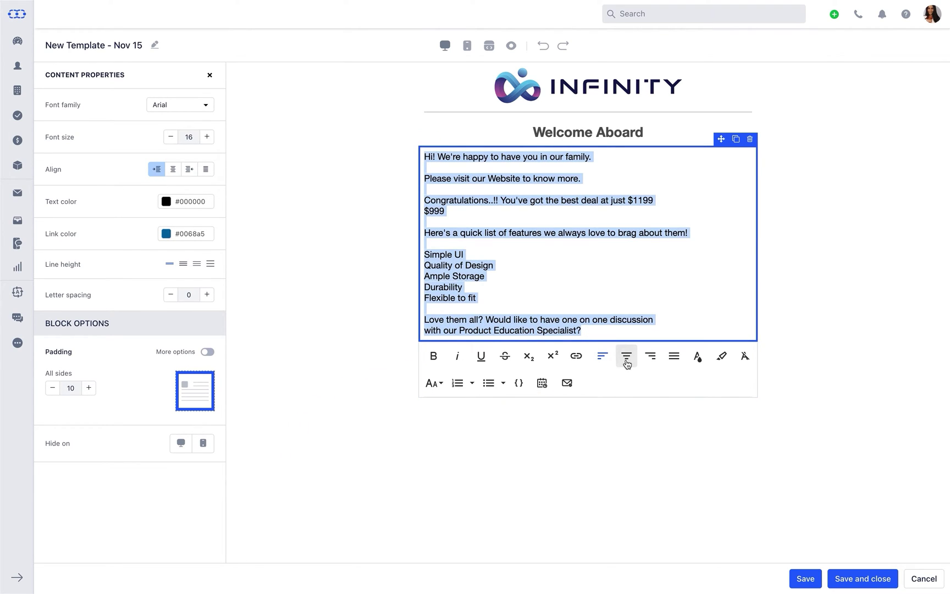
Centre the welcome text and insert the contact's First Name after 'Hi'.
click(627, 356)
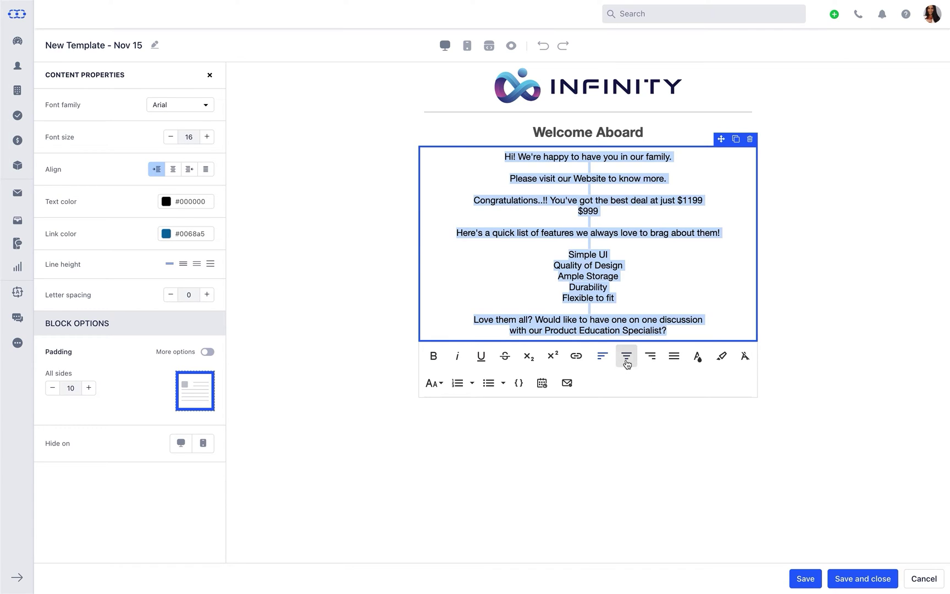
click(514, 157)
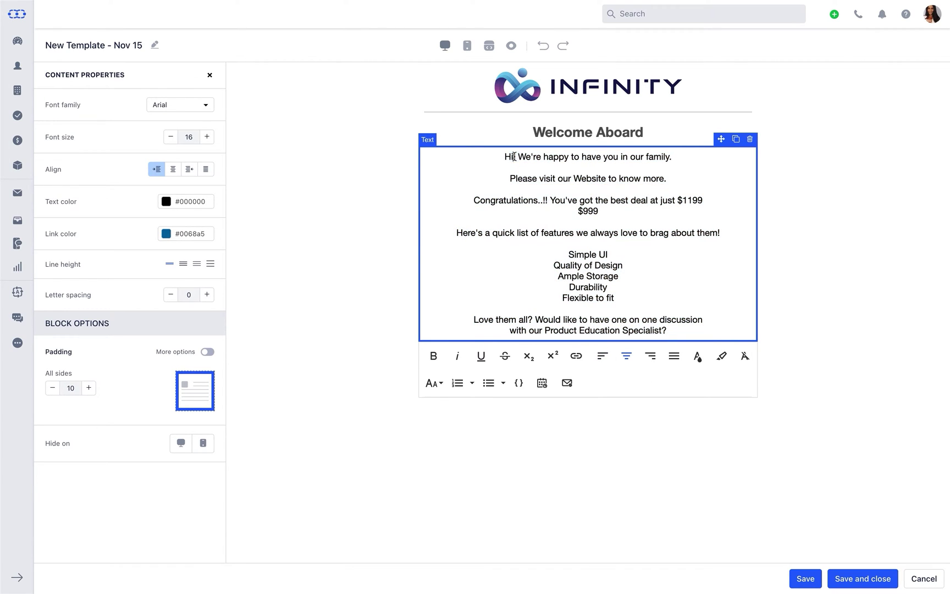
click(518, 383)
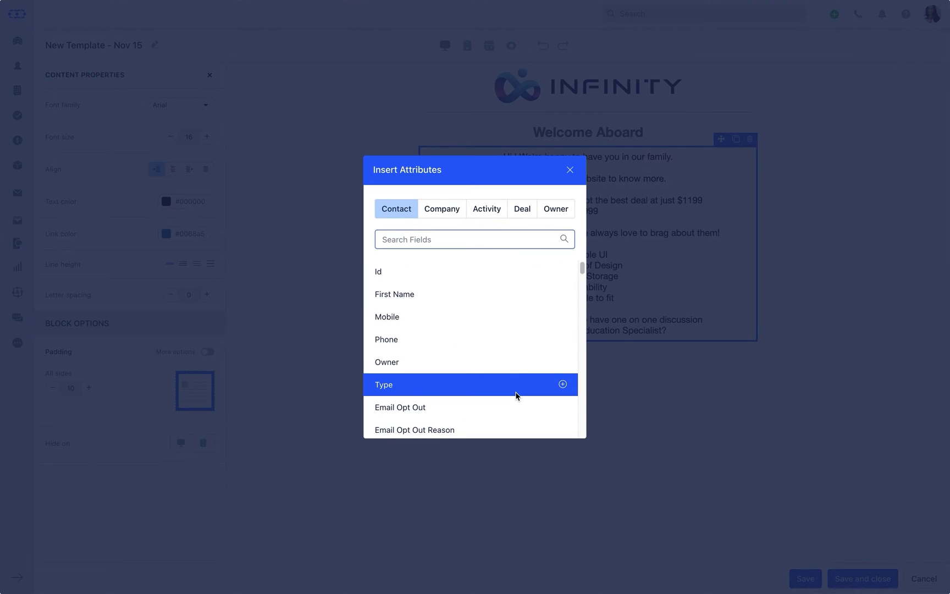
click(517, 301)
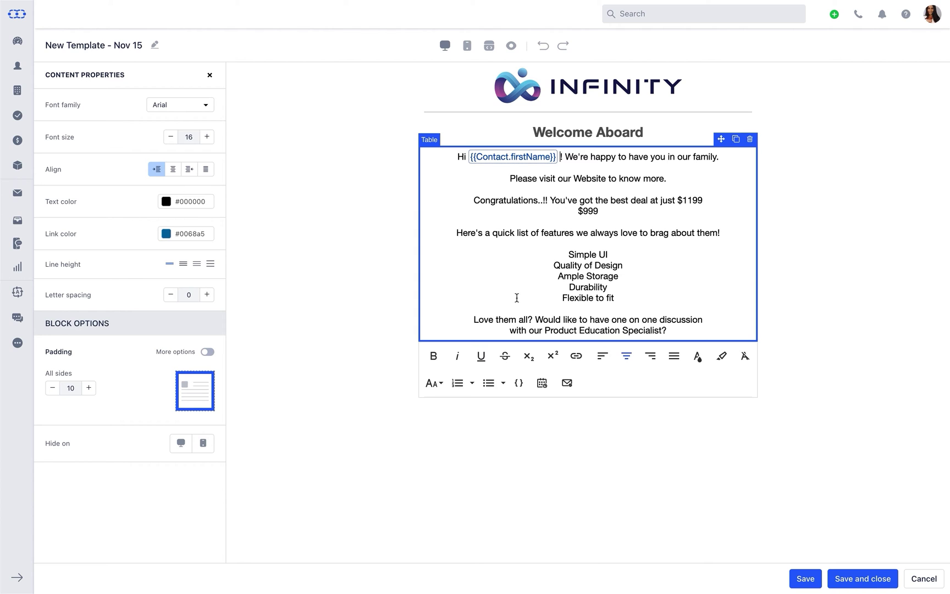
drag(573, 178, 608, 179)
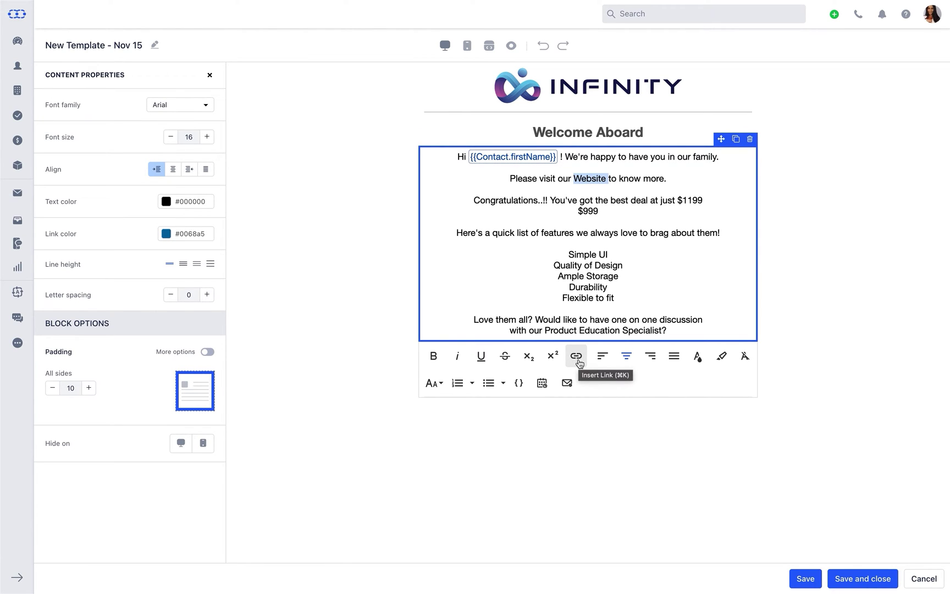
click(579, 363)
text(www.infinitydesigns.com)
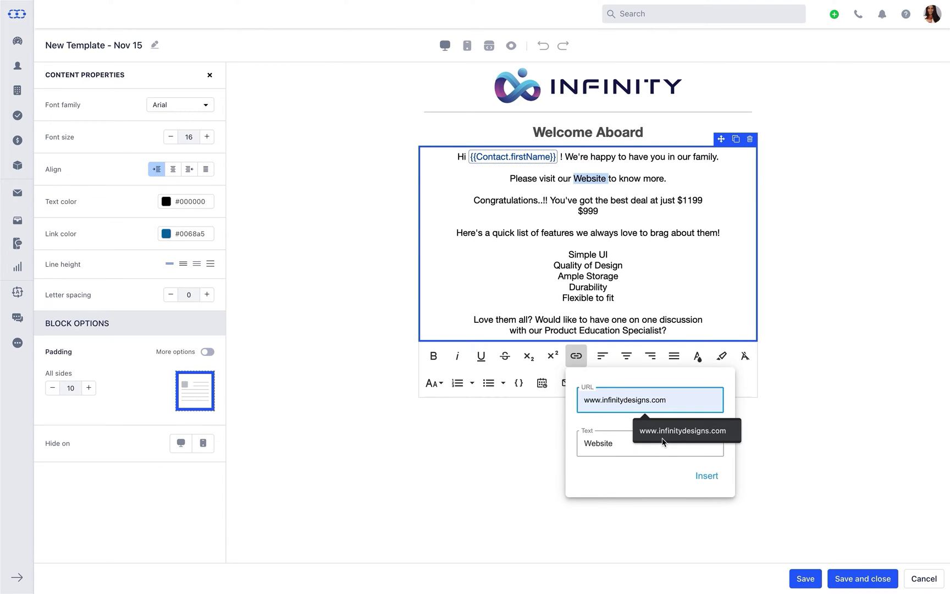
click(663, 436)
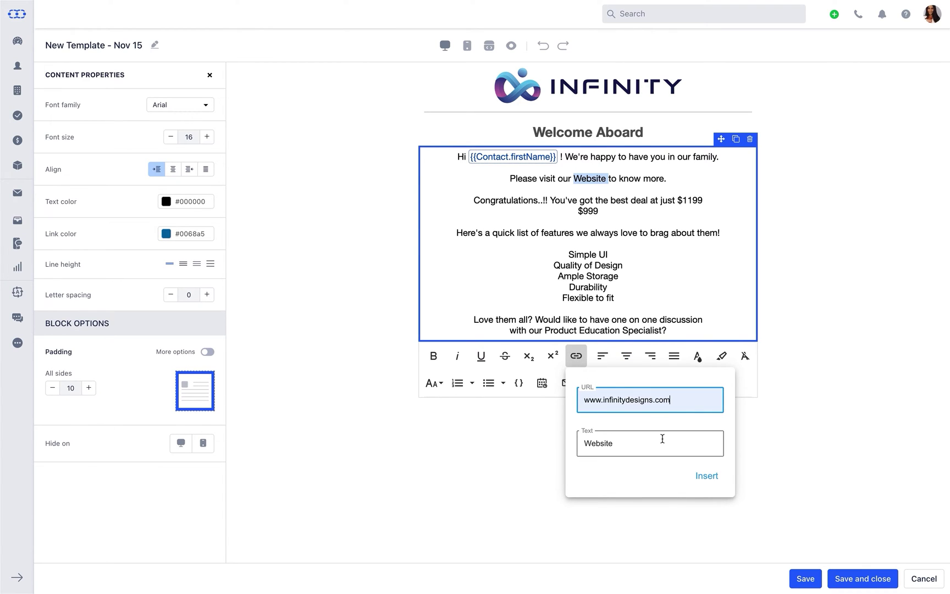
click(709, 478)
drag(474, 200, 702, 198)
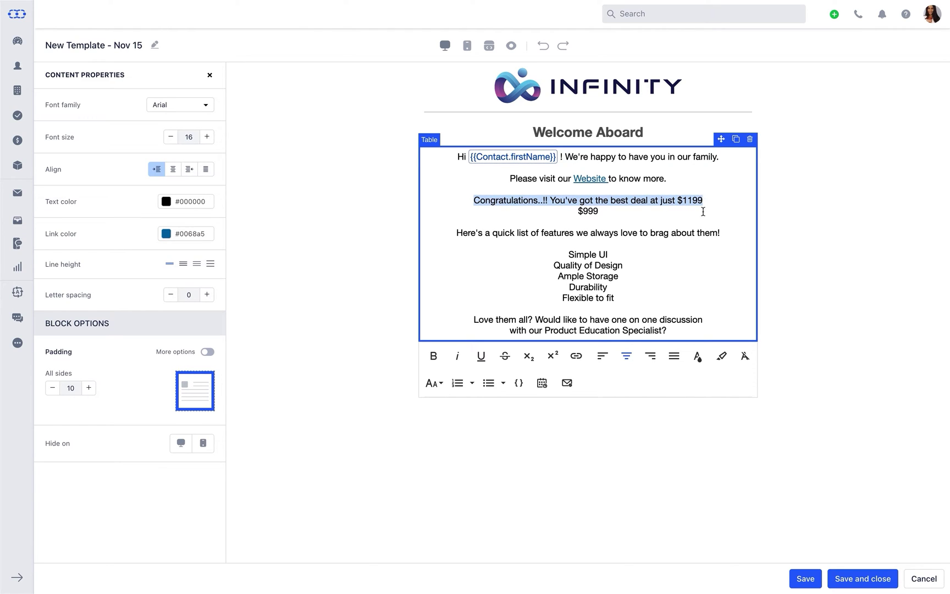
Highlight the Congratulations line yellow and strike through the old $1199 price.
click(722, 357)
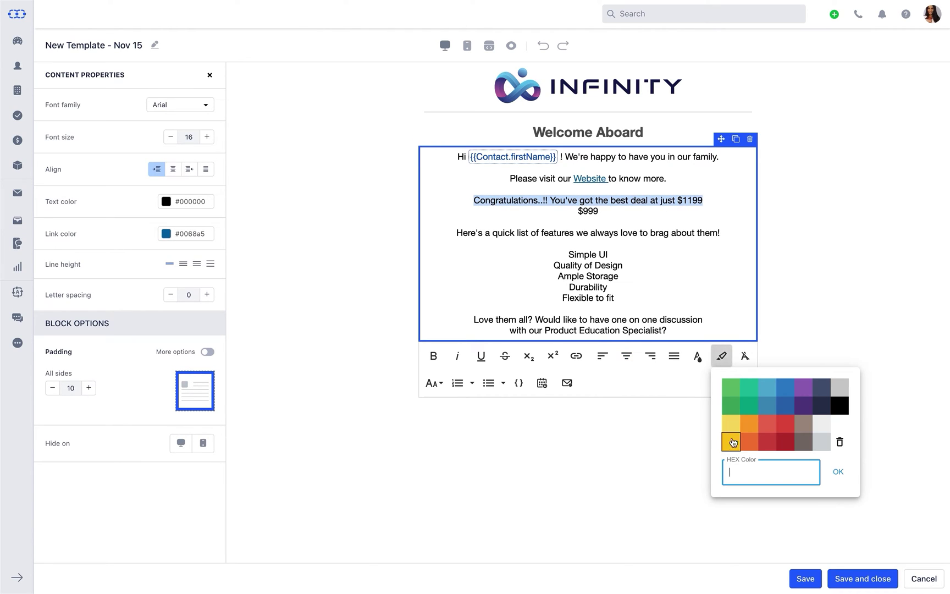
click(733, 442)
drag(679, 201, 703, 200)
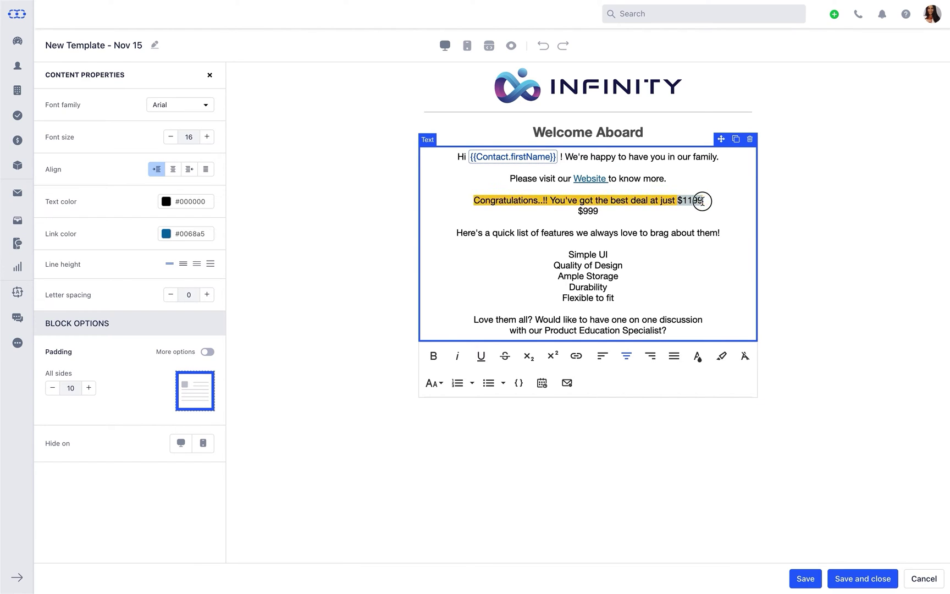
click(506, 358)
Make the new $999 price size 24 and orange.
drag(577, 211, 603, 212)
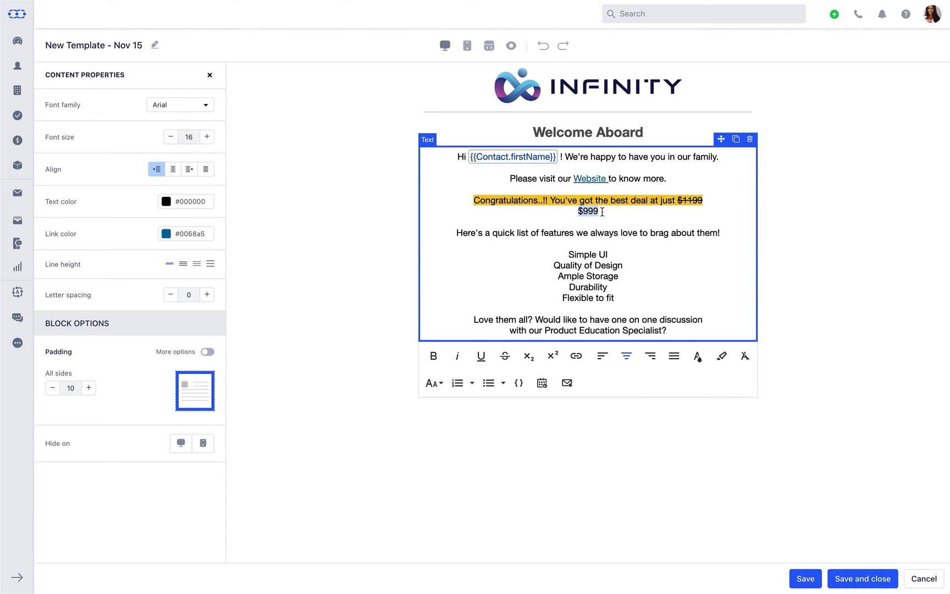
click(434, 384)
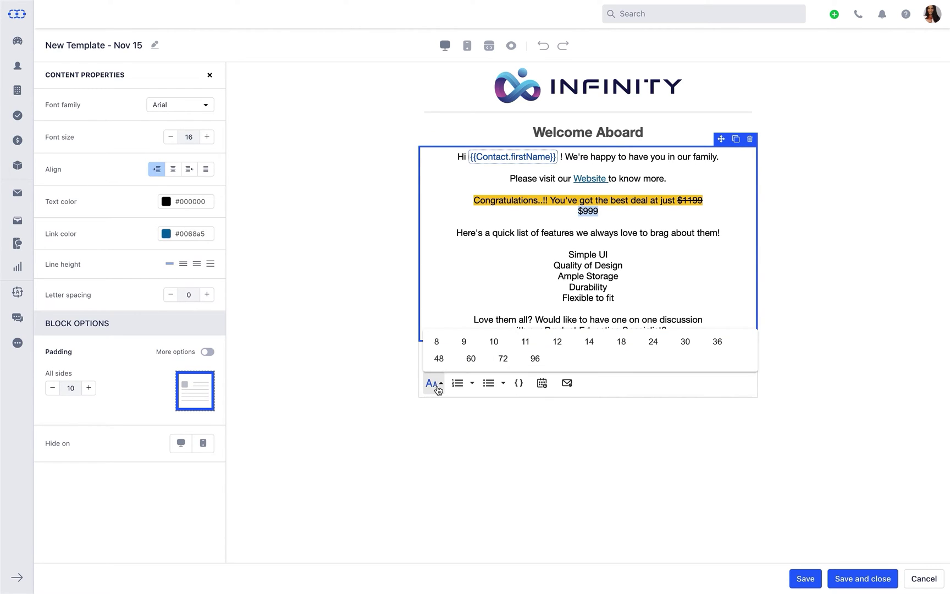
click(653, 341)
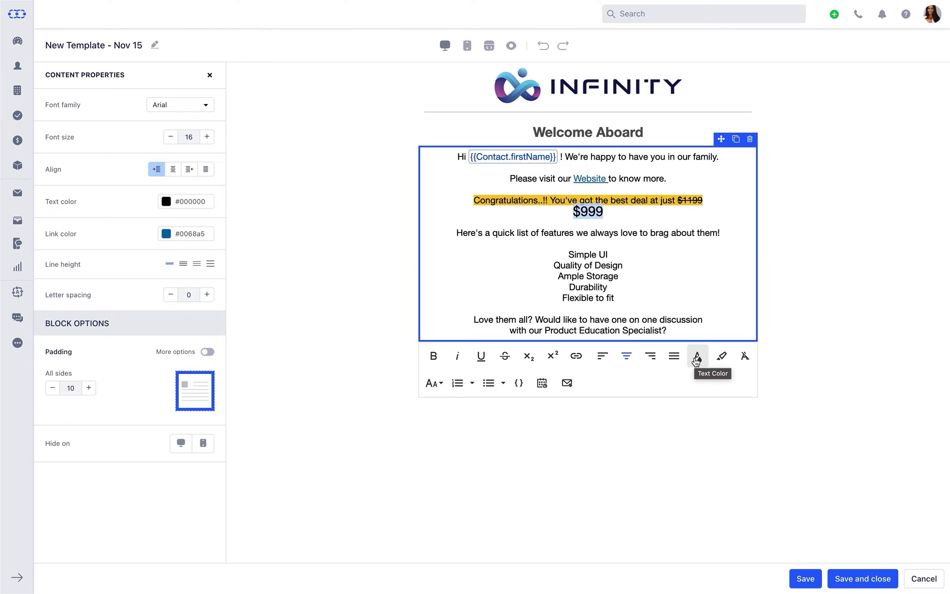
click(696, 358)
click(726, 446)
Bold the list introduction and make the five features a left-aligned bulleted list.
triple_click(616, 233)
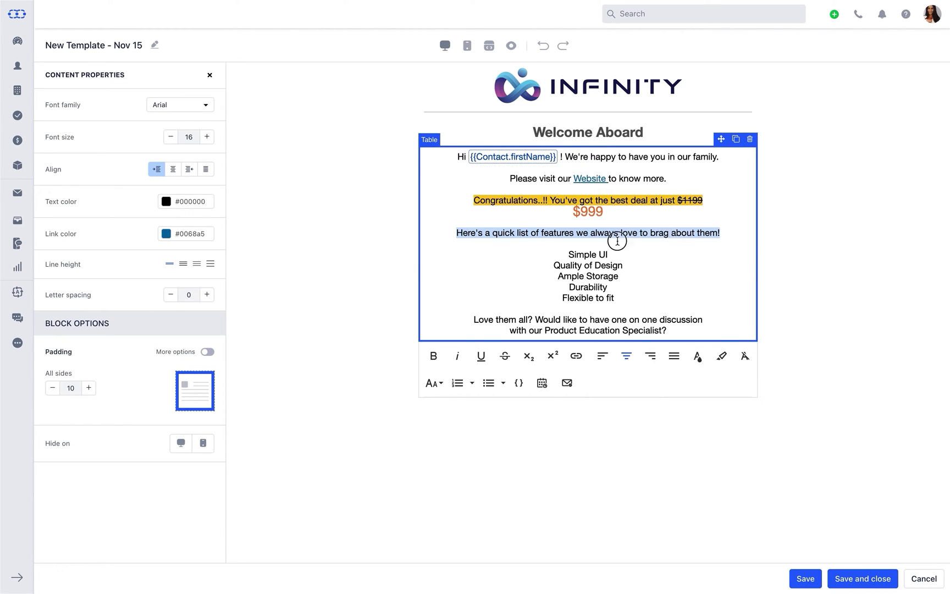
click(433, 358)
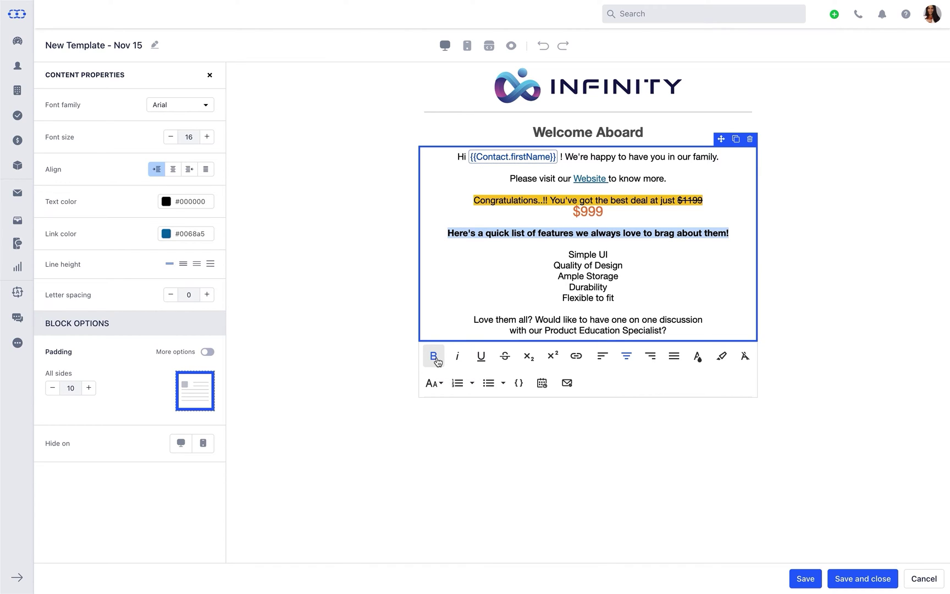
mouse_move(569, 254)
mouse_down()
mouse_move(568, 265)
mouse_move(621, 300)
mouse_up()
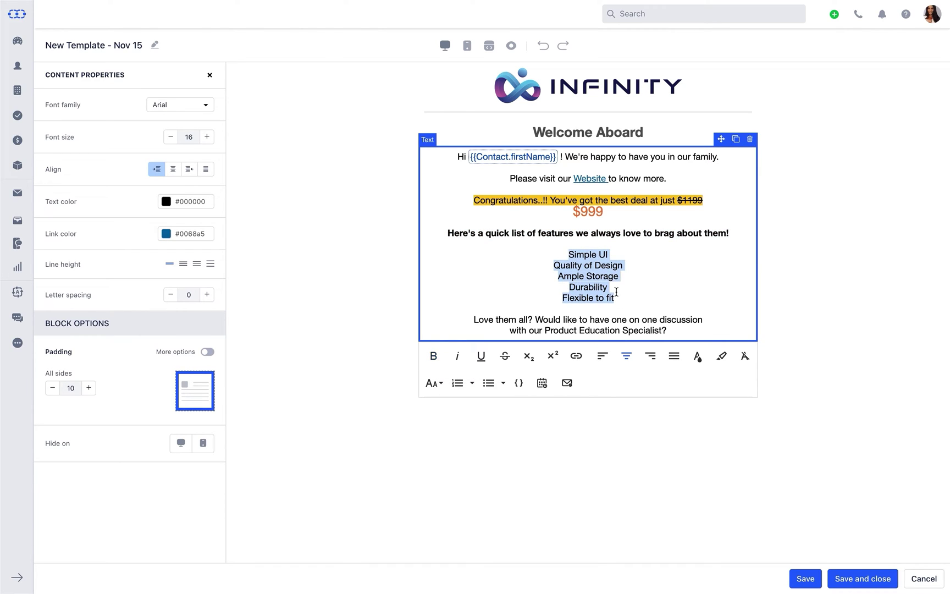
click(488, 383)
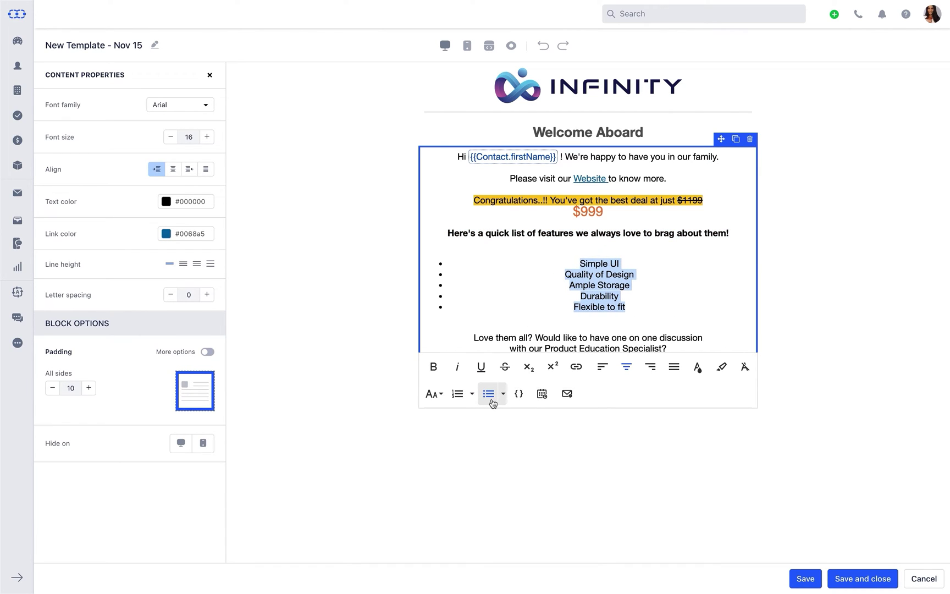
click(602, 367)
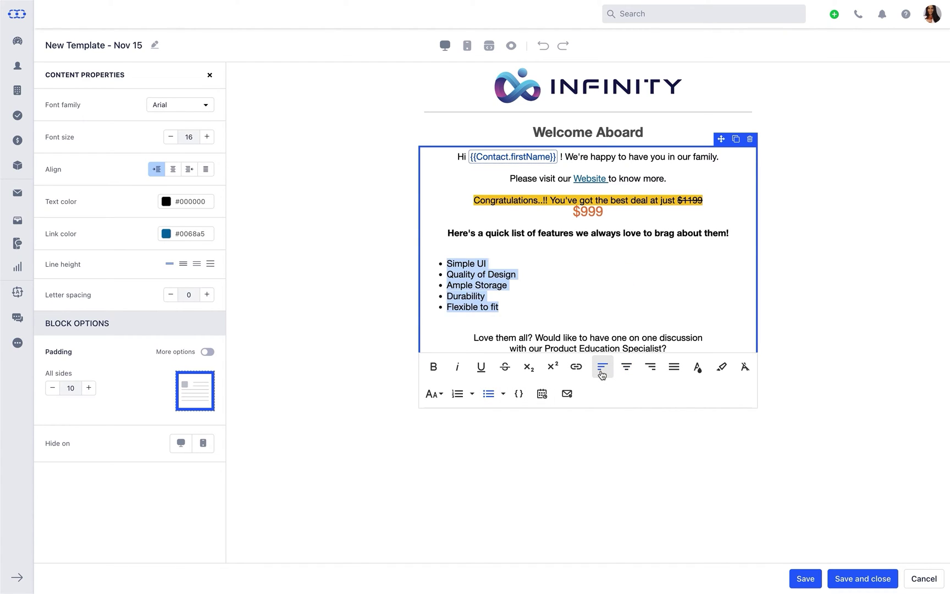
Insert a 'Let's Connect' meeting link on a new line after the closing question.
click(668, 349)
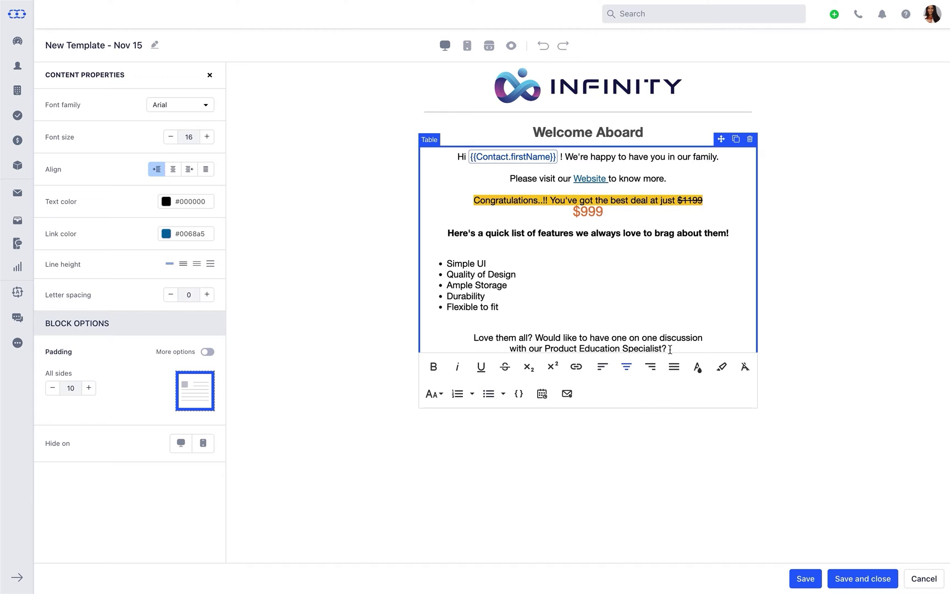
key(Return)
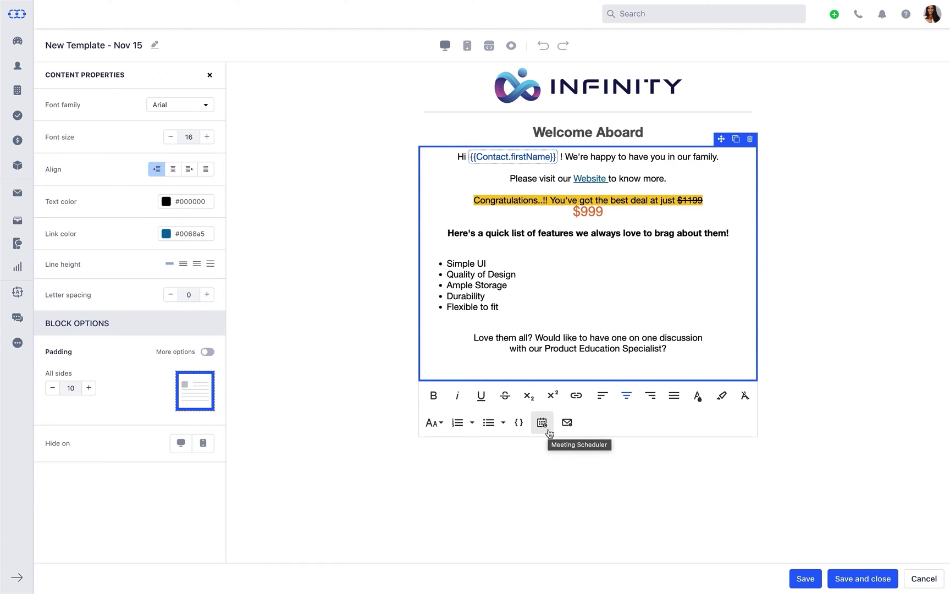
click(544, 426)
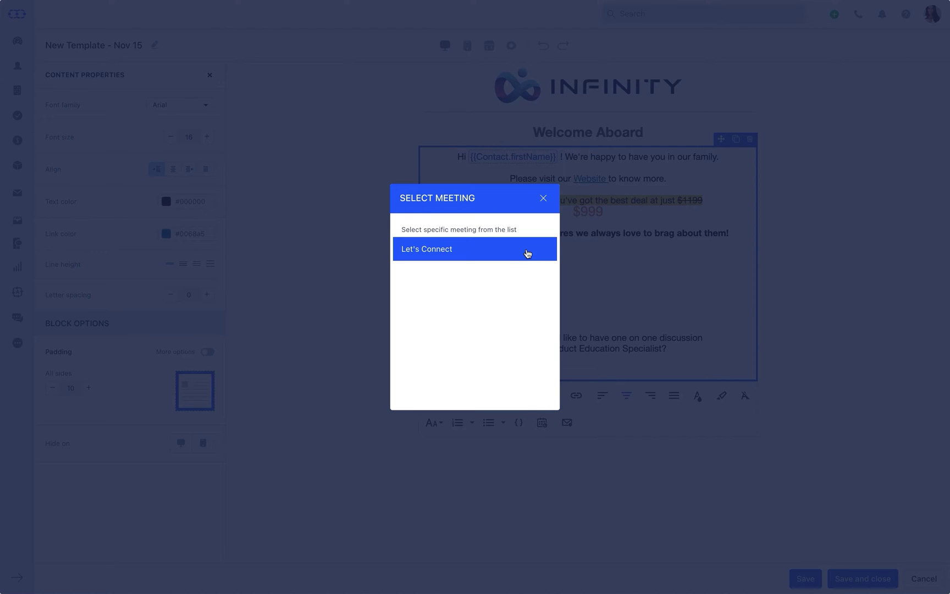
click(528, 253)
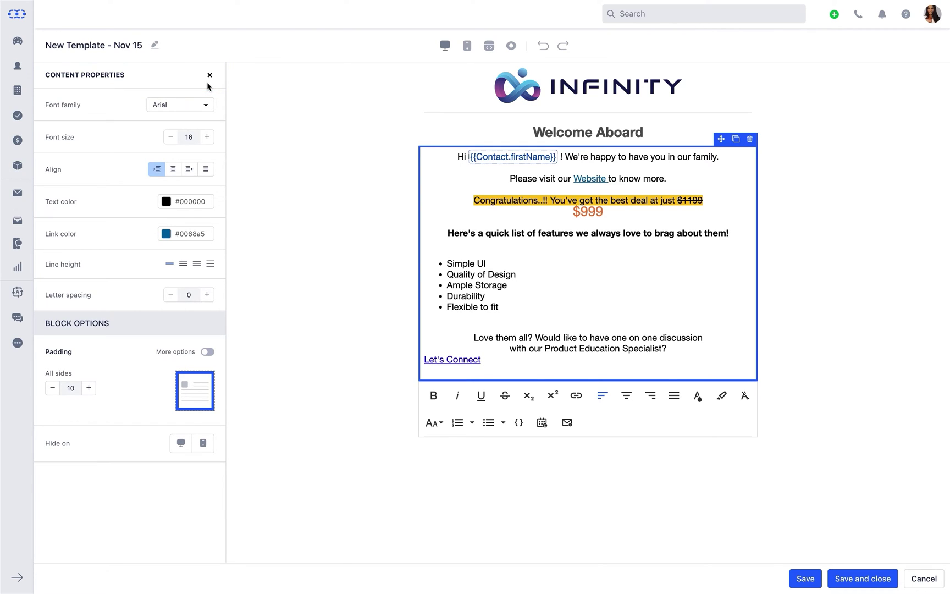
click(206, 106)
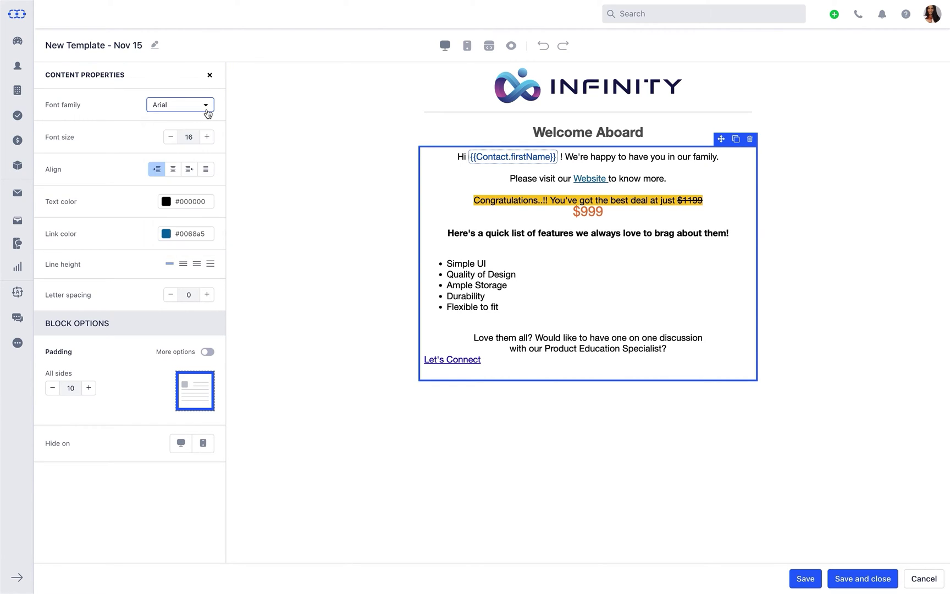
Set the welcome text to size 17 and centred, leaving colours and letter spacing 0.
click(207, 137)
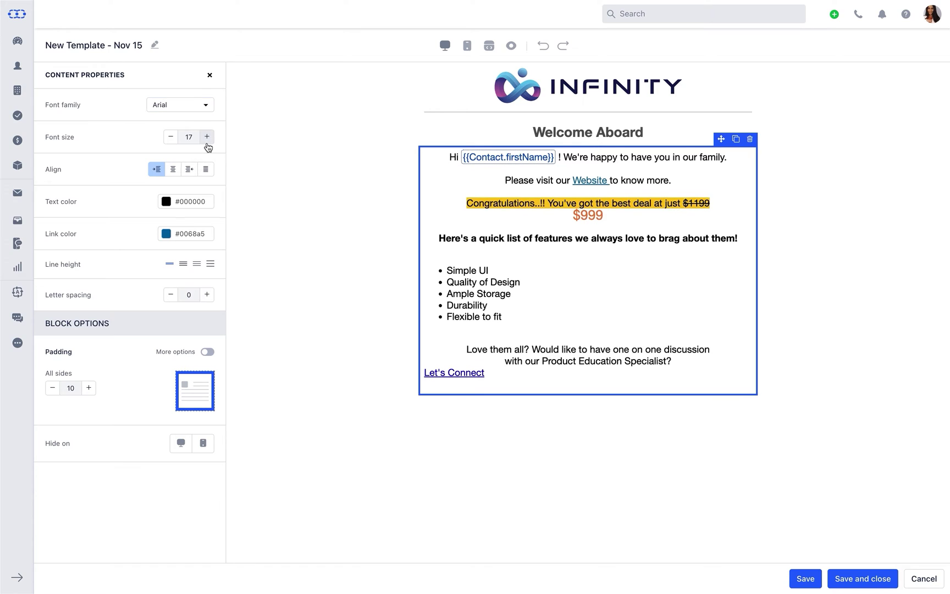
click(173, 169)
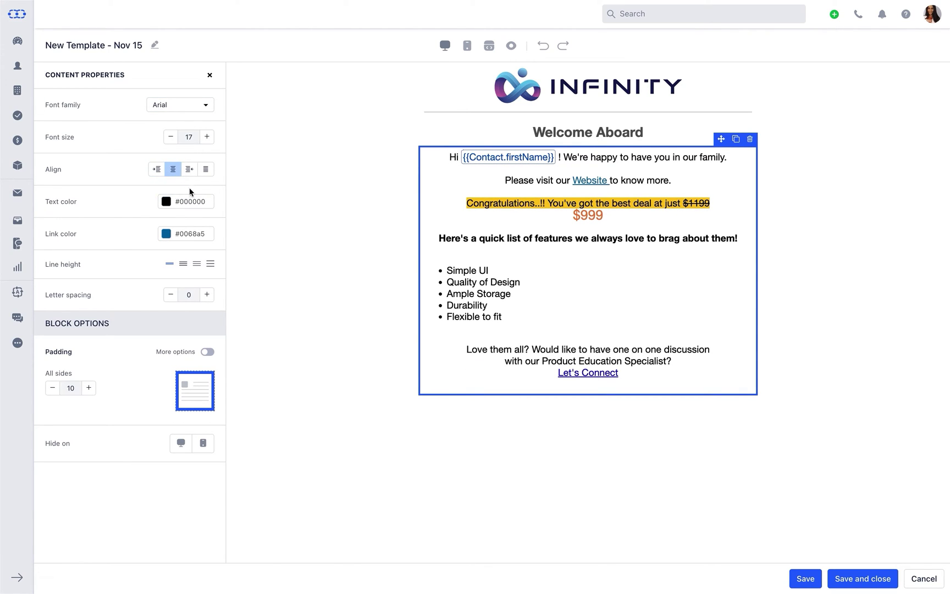
click(185, 204)
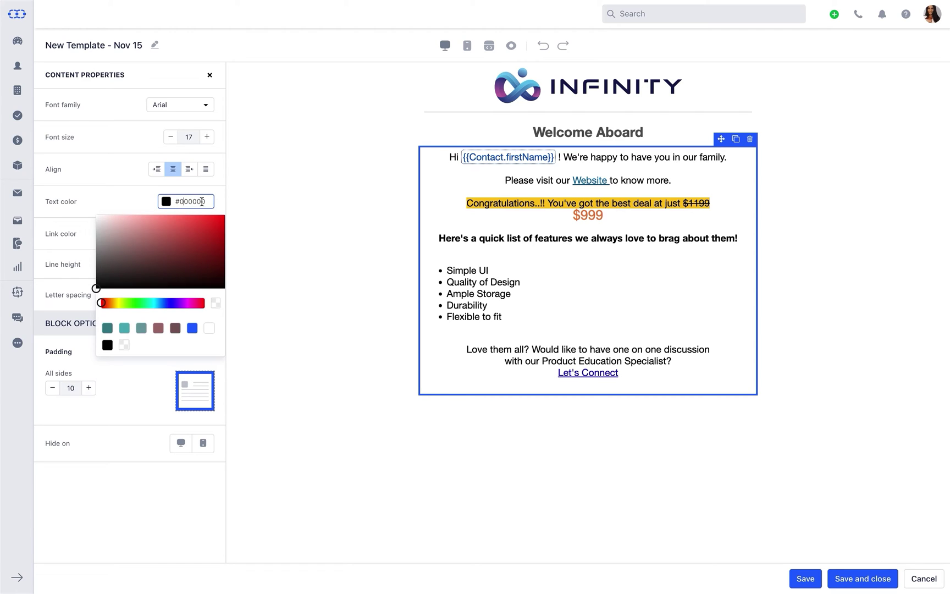
click(217, 205)
click(190, 234)
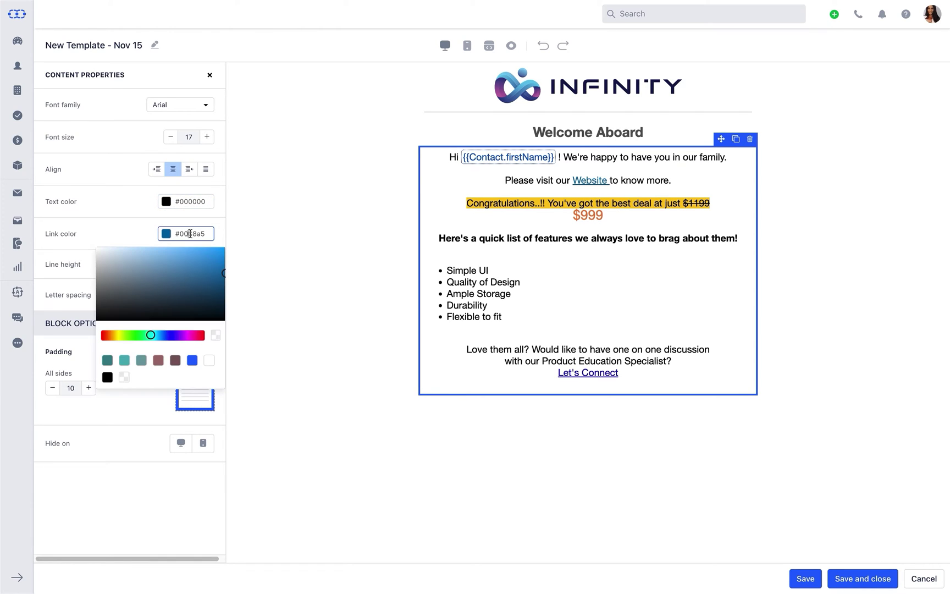
click(217, 236)
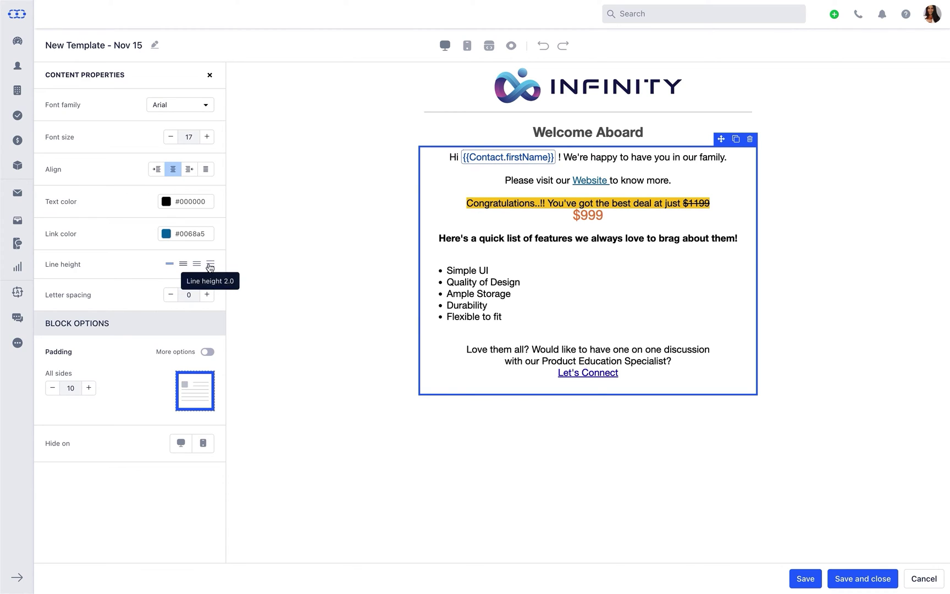
click(207, 295)
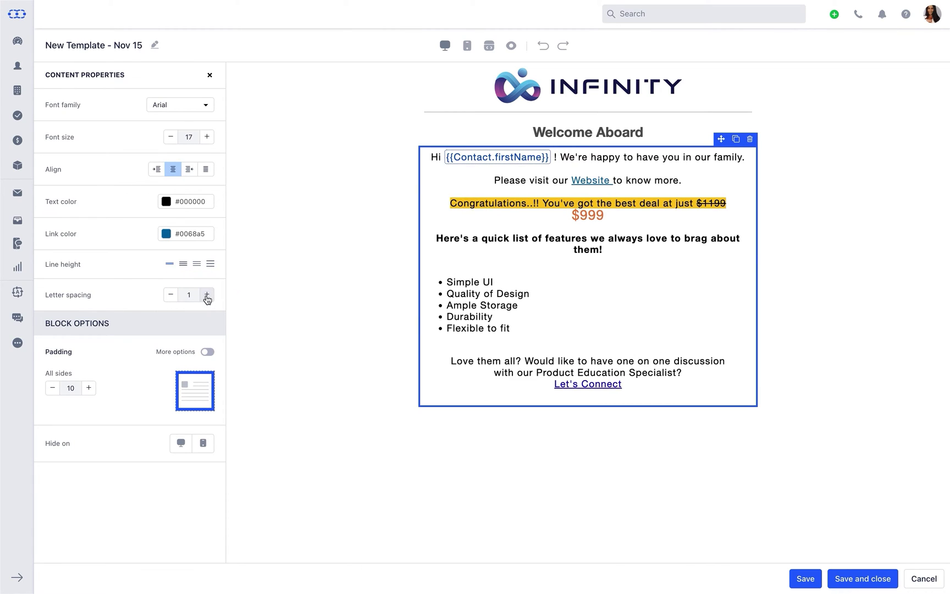
click(171, 296)
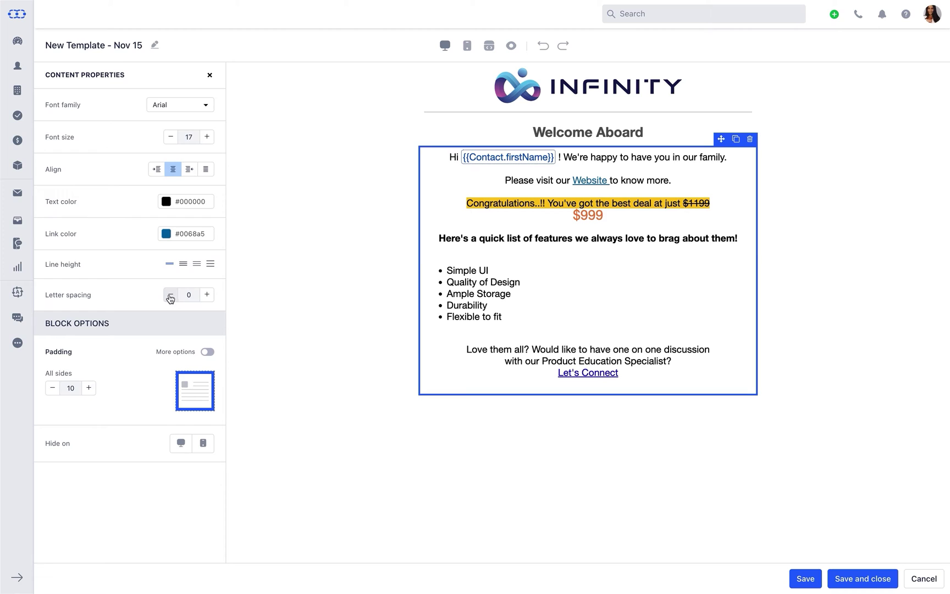
click(210, 75)
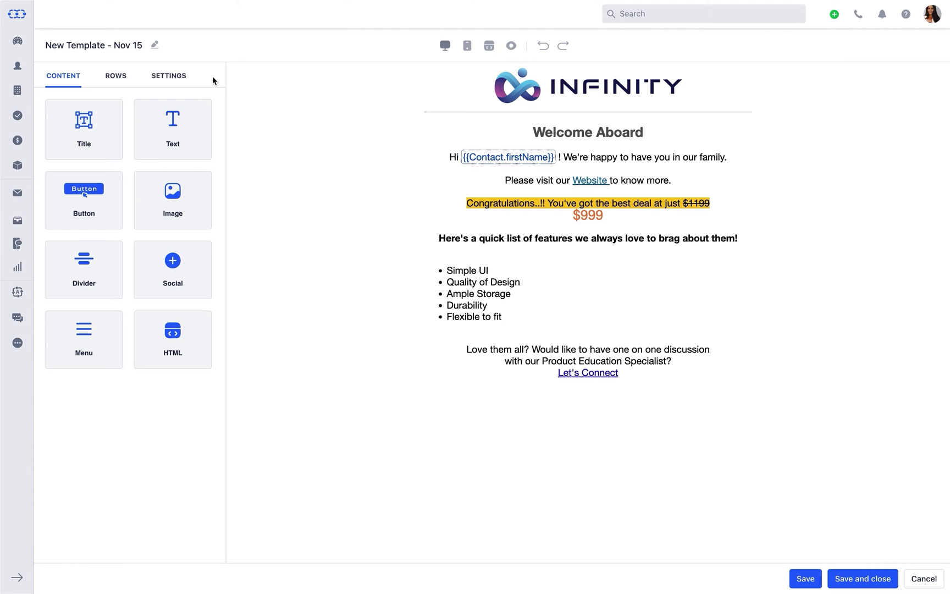
drag(104, 207, 591, 396)
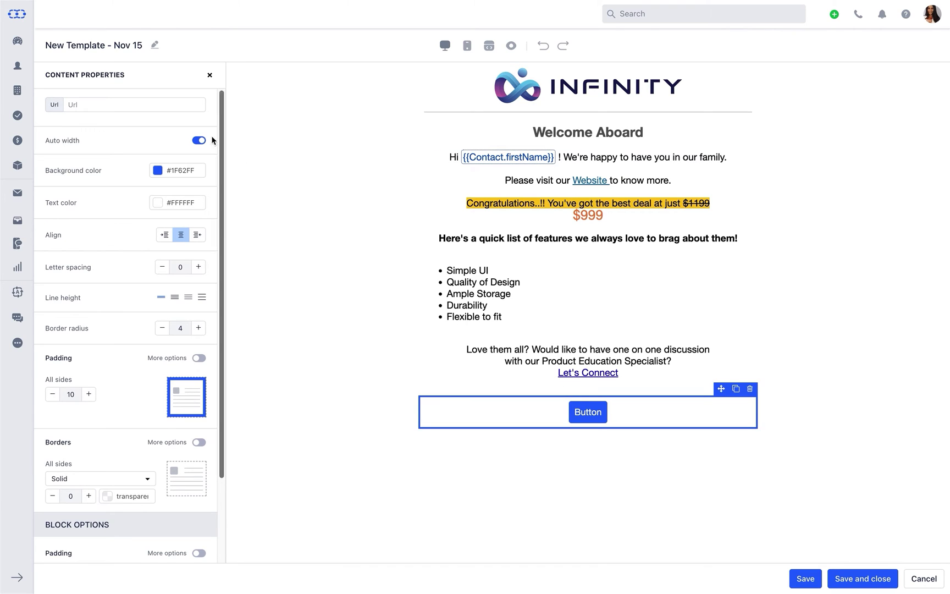
click(164, 105)
text(www.infi)
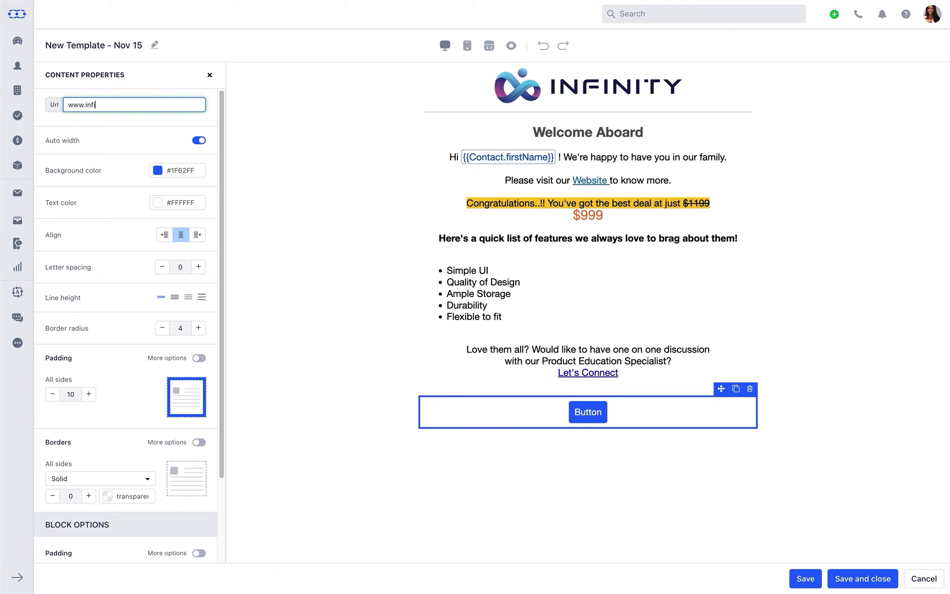
text(nitydesigns.com/explore-more)
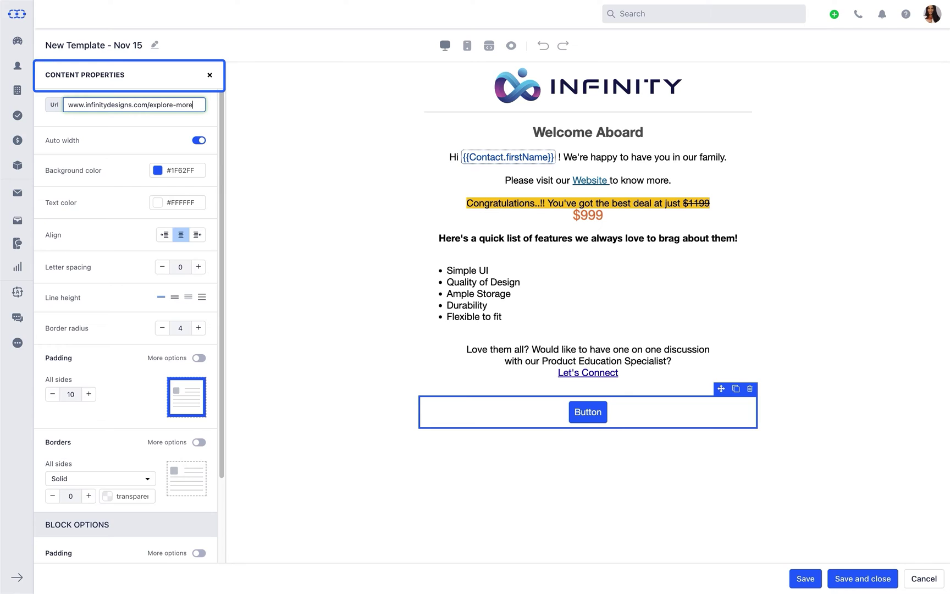
click(196, 140)
drag(50, 167, 59, 166)
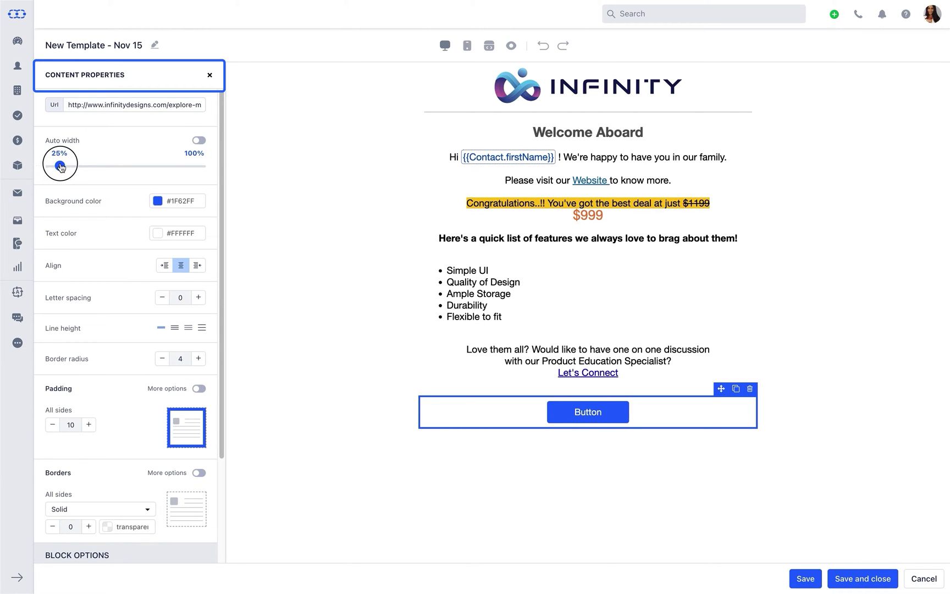
Raise the button's corner radius from 4 to 5, keeping its colours.
click(178, 202)
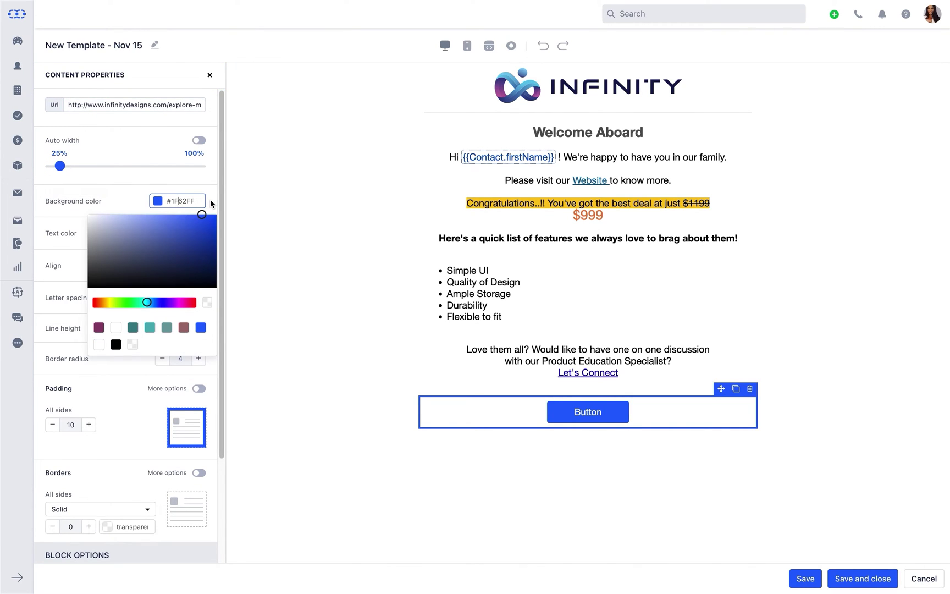
click(210, 200)
click(181, 233)
click(212, 235)
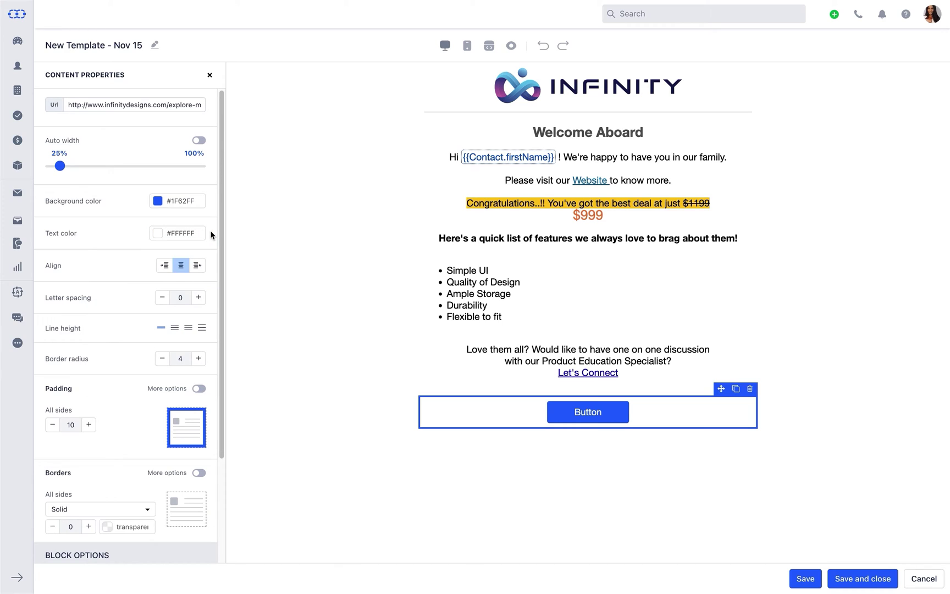
click(199, 358)
drag(220, 348, 216, 441)
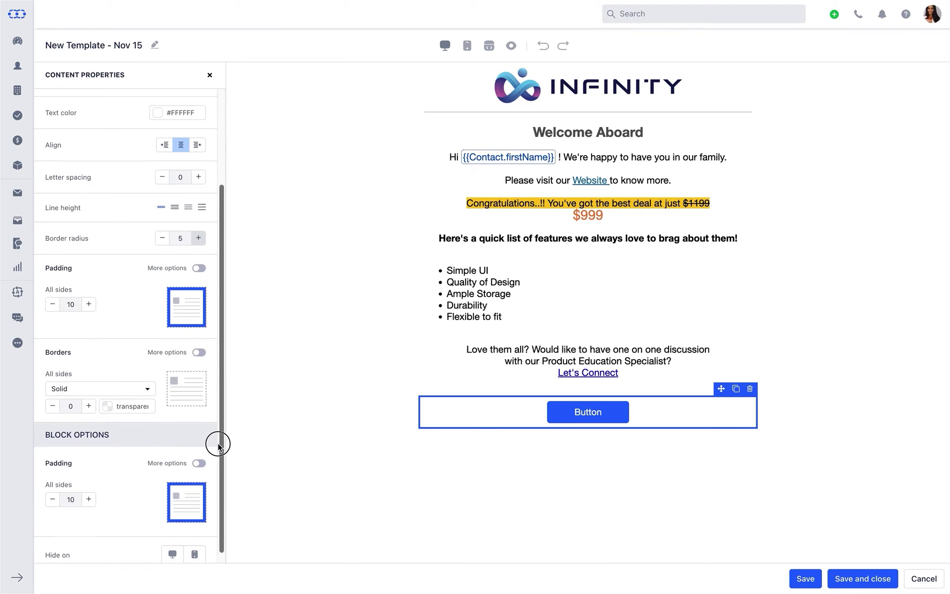
Give the button's top and right borders 5-pixel width in plum #823963.
click(199, 353)
click(99, 388)
click(71, 410)
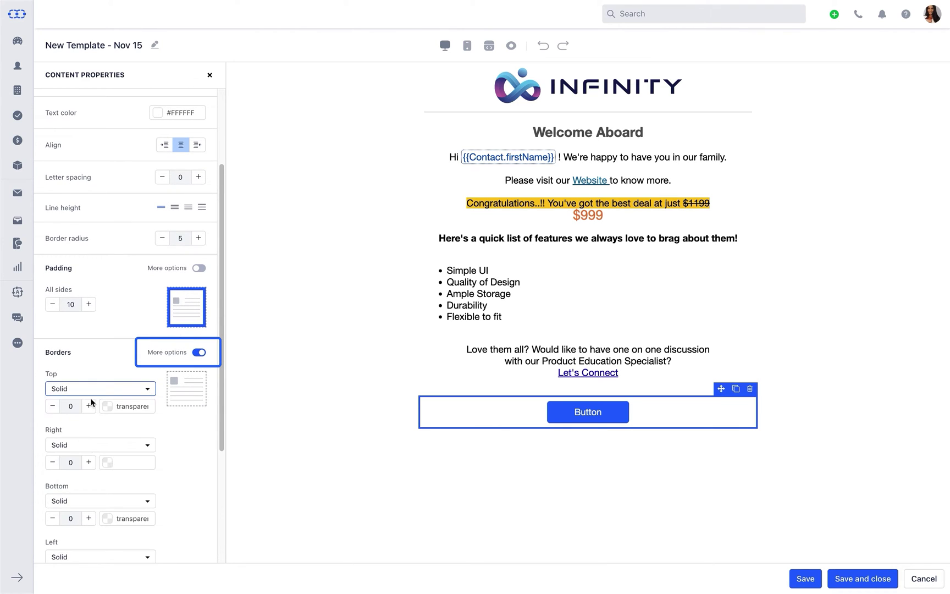
text(5)
click(107, 406)
click(110, 456)
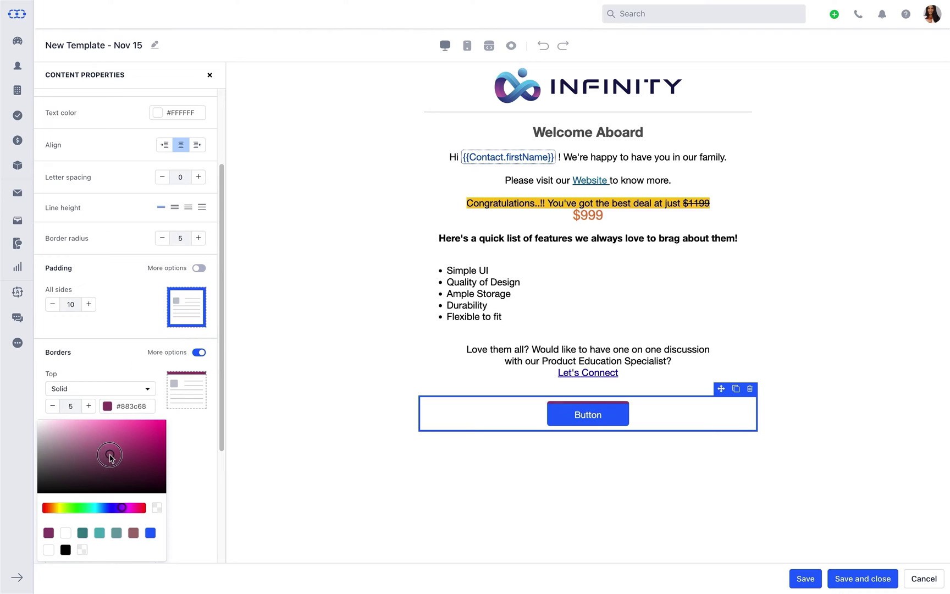
click(148, 406)
key(ctrl+c)
click(116, 434)
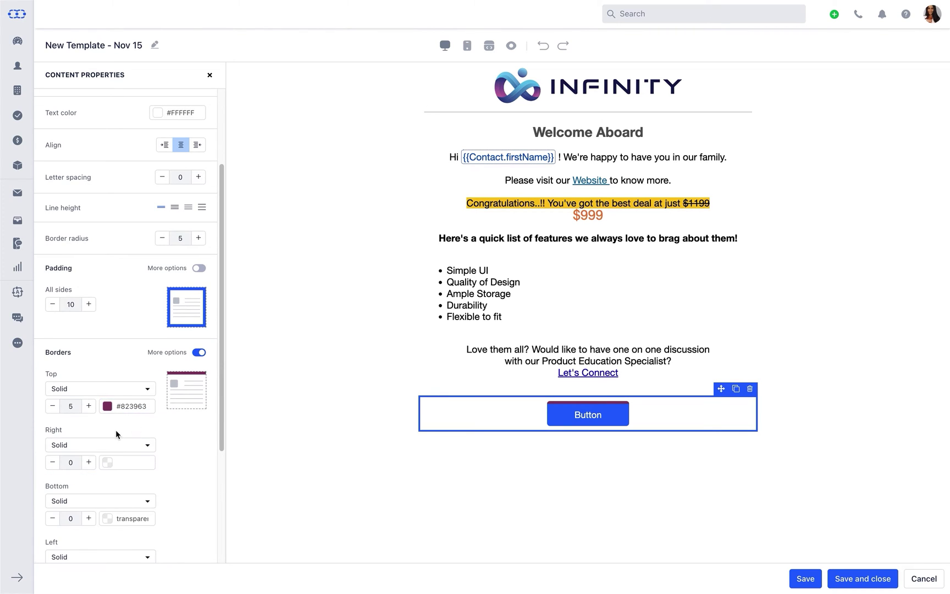
click(70, 462)
text(5)
click(127, 462)
key(ctrl+v)
Give the bottom and left borders the same 5-pixel plum #823963 style.
click(168, 452)
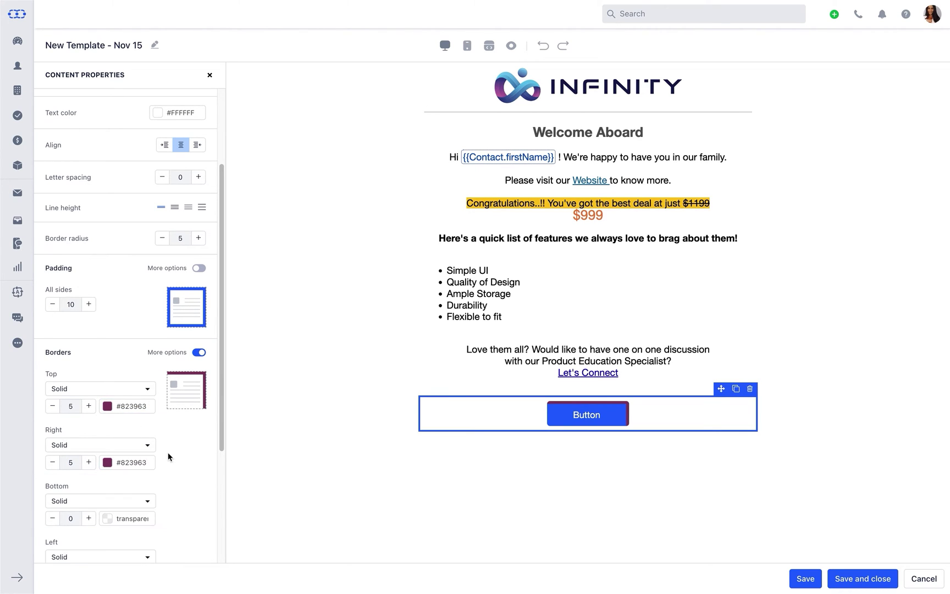
drag(221, 419, 221, 494)
click(70, 394)
text(5)
click(126, 394)
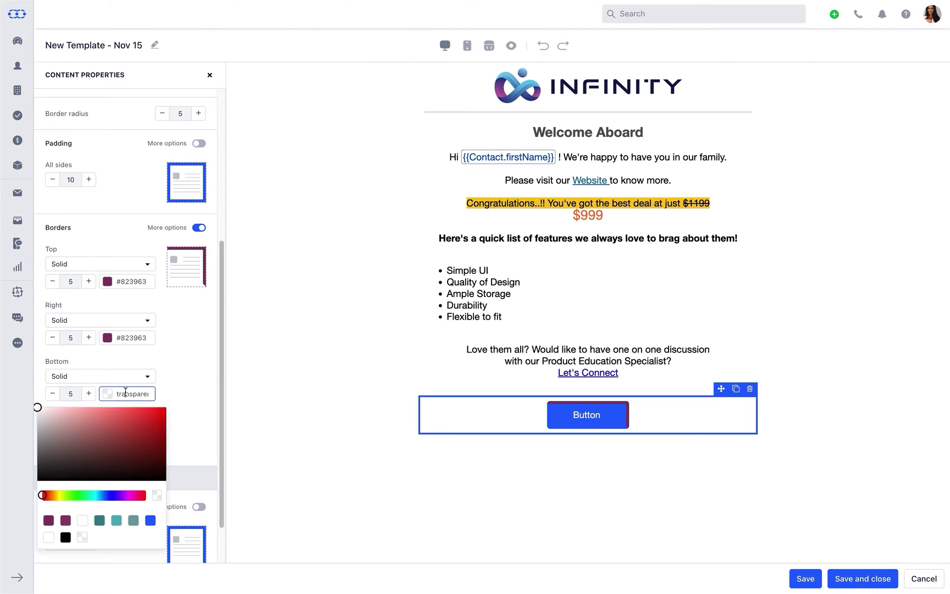
key(ctrl+v)
double_click(70, 449)
text(5)
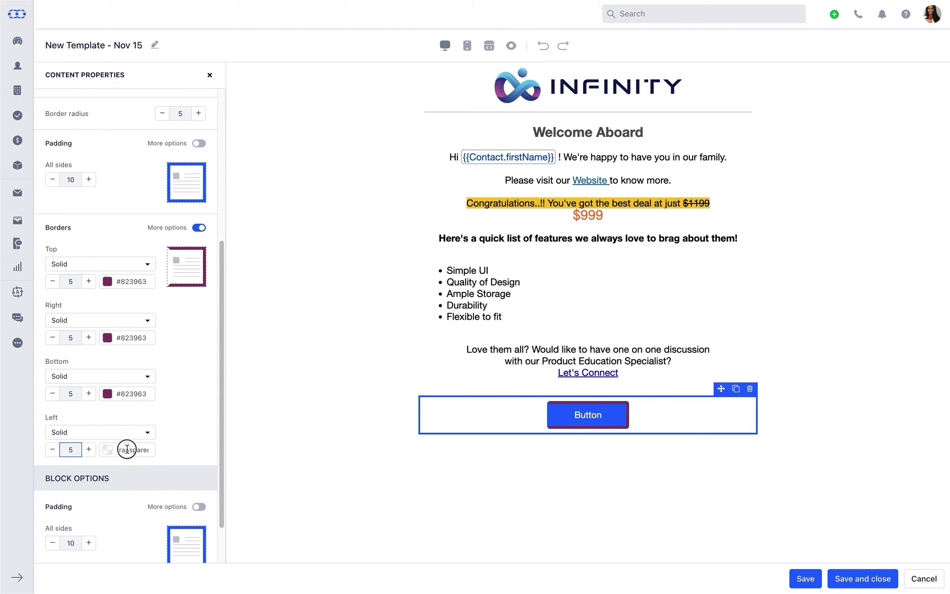
click(127, 449)
key(ctrl+v)
click(185, 425)
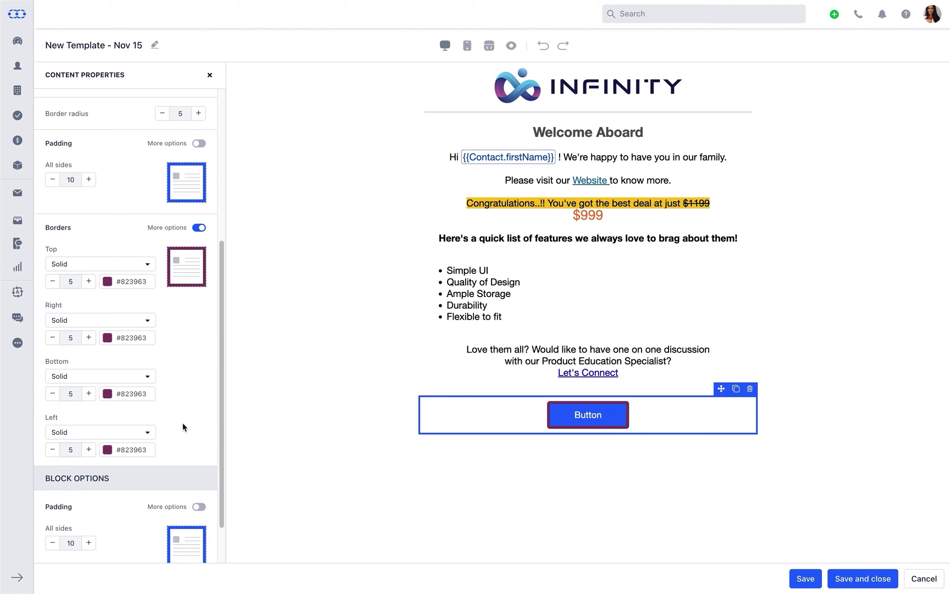
Relabel the button 'Explore More'.
click(604, 416)
click(599, 416)
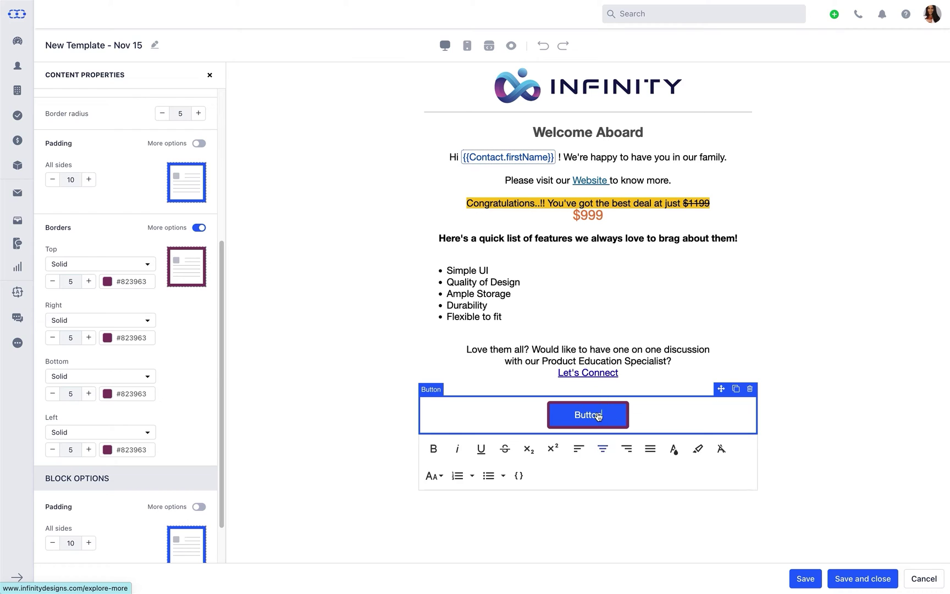
double_click(599, 416)
text(Explore Mo)
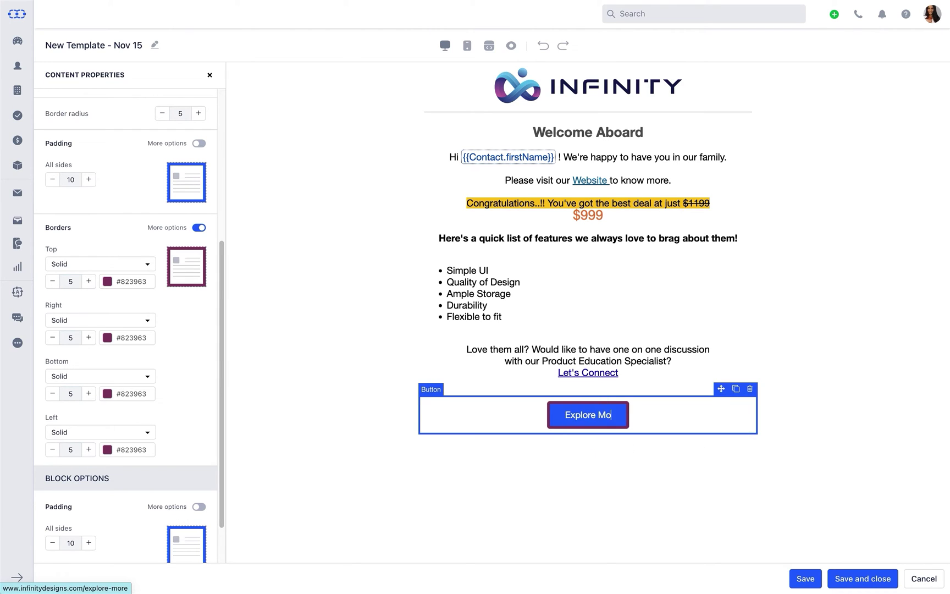
text(re)
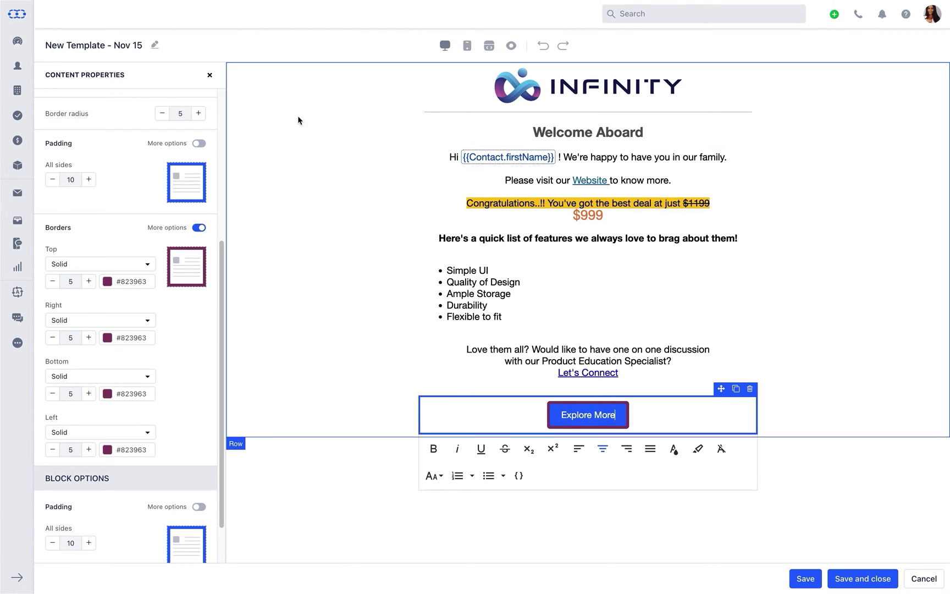
Select the content row and set its background to pale pink #f1dada.
click(209, 76)
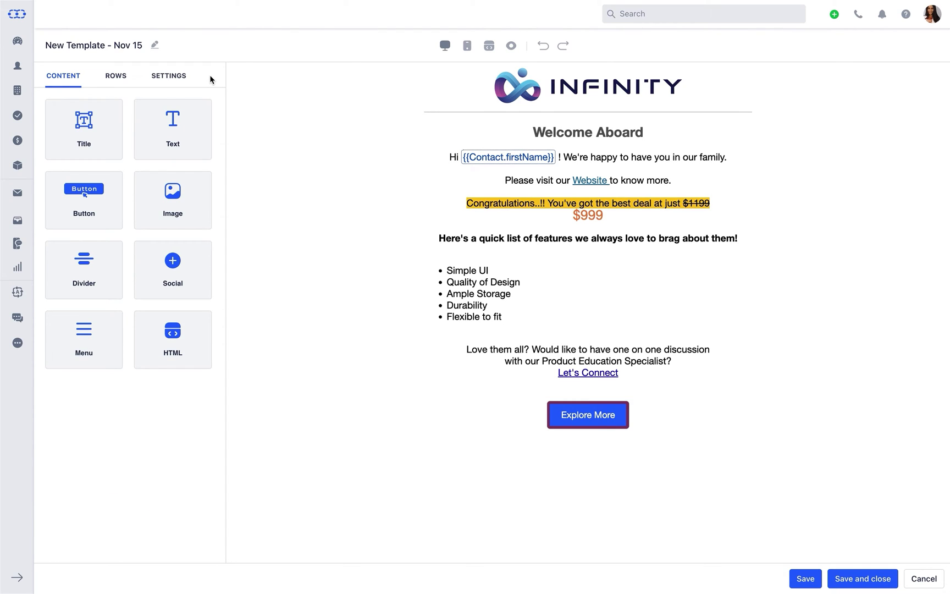
click(256, 141)
drag(224, 142, 223, 117)
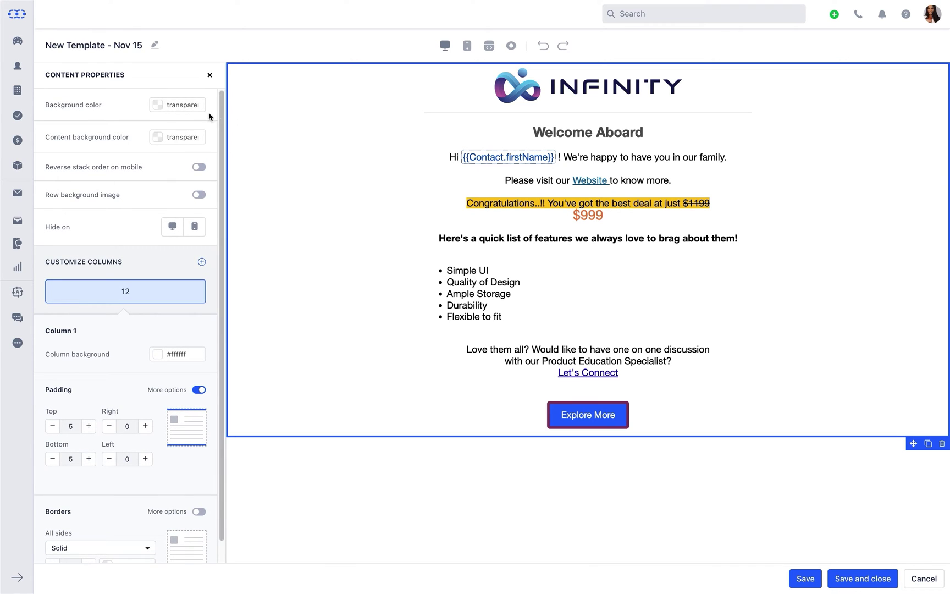
click(191, 105)
drag(88, 118, 101, 122)
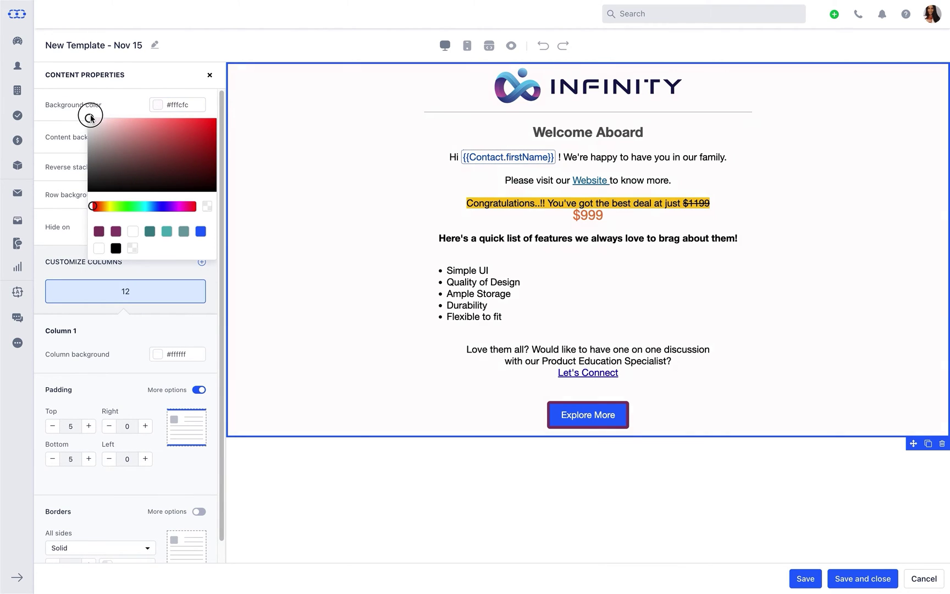
click(207, 113)
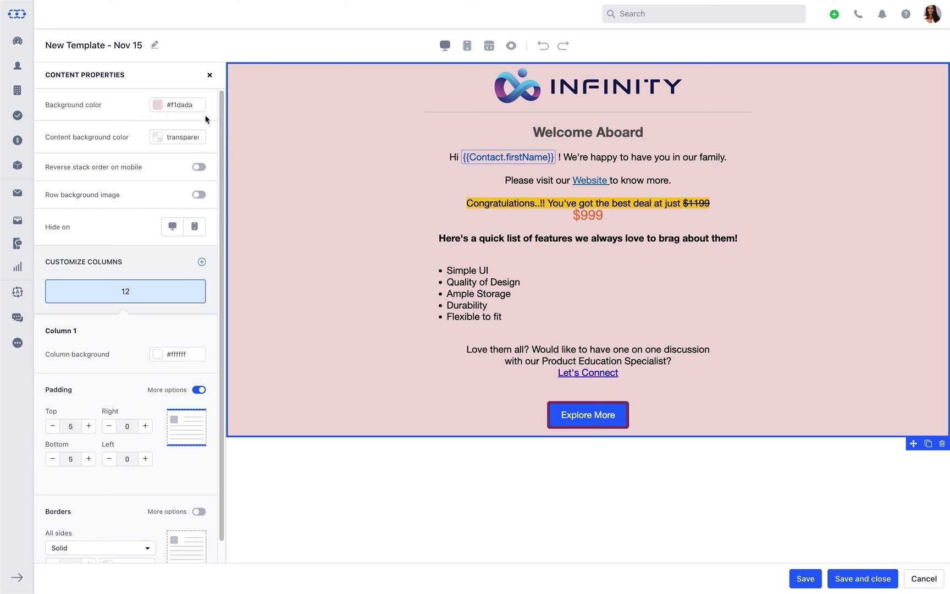
Make the content column white #ffffff and enable a row background image.
click(180, 137)
click(89, 151)
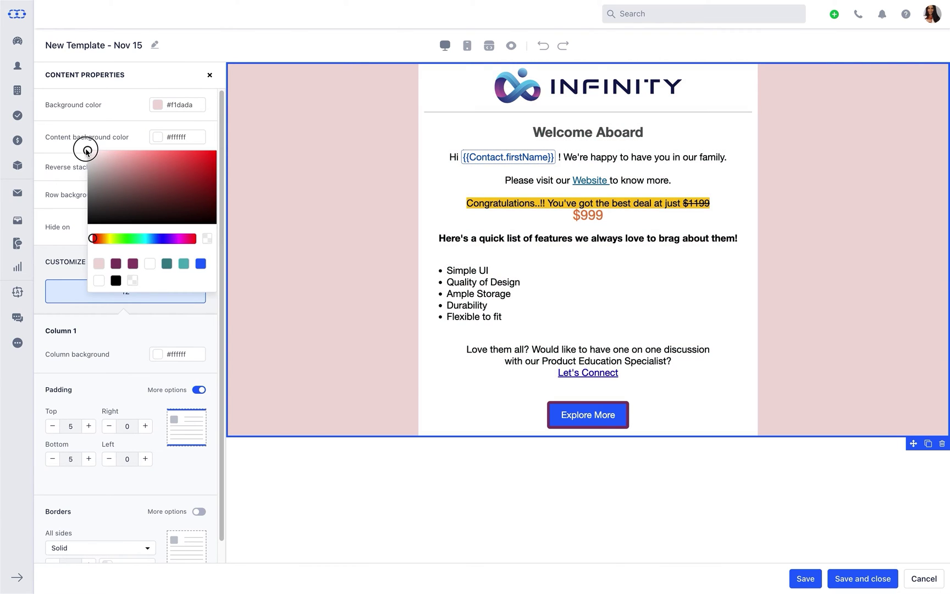
click(214, 142)
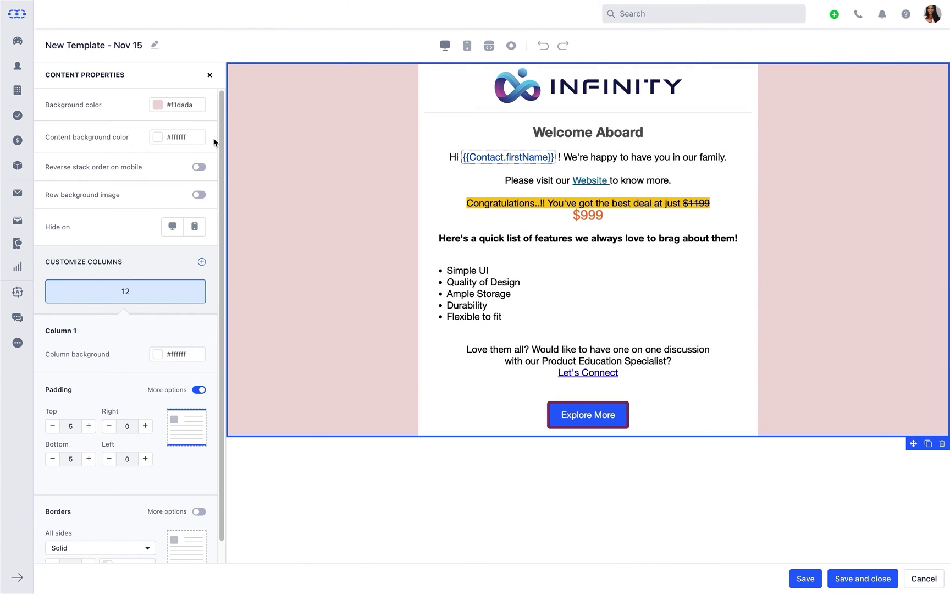
click(201, 169)
click(200, 167)
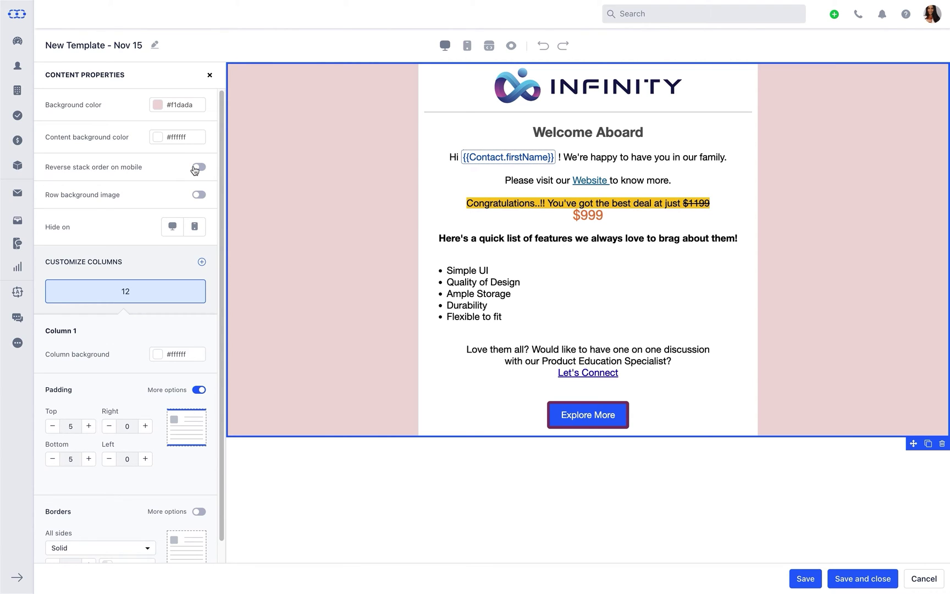
click(201, 197)
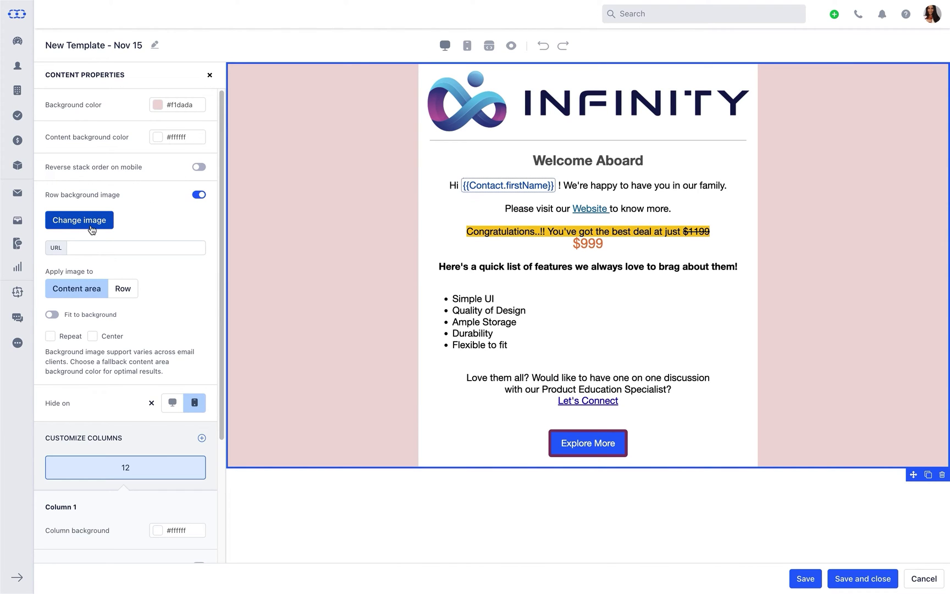
click(91, 228)
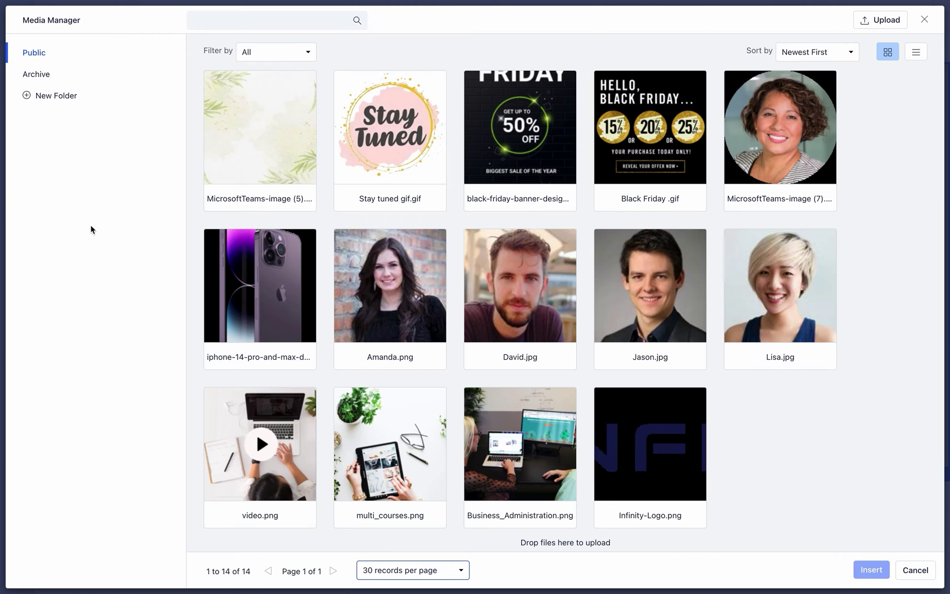
Insert the green leaf watercolour image as the row background, applied to Row and fitted.
click(228, 169)
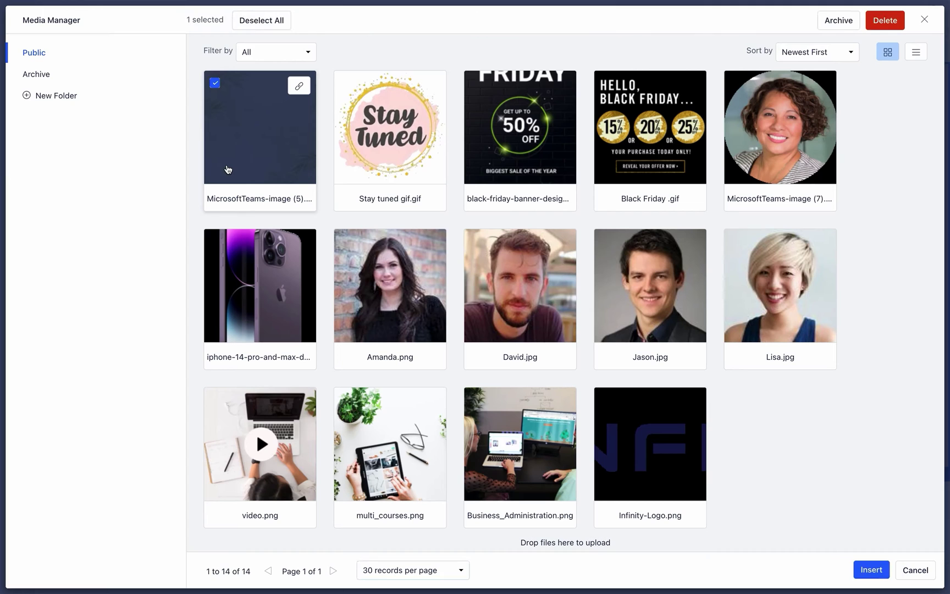
click(871, 570)
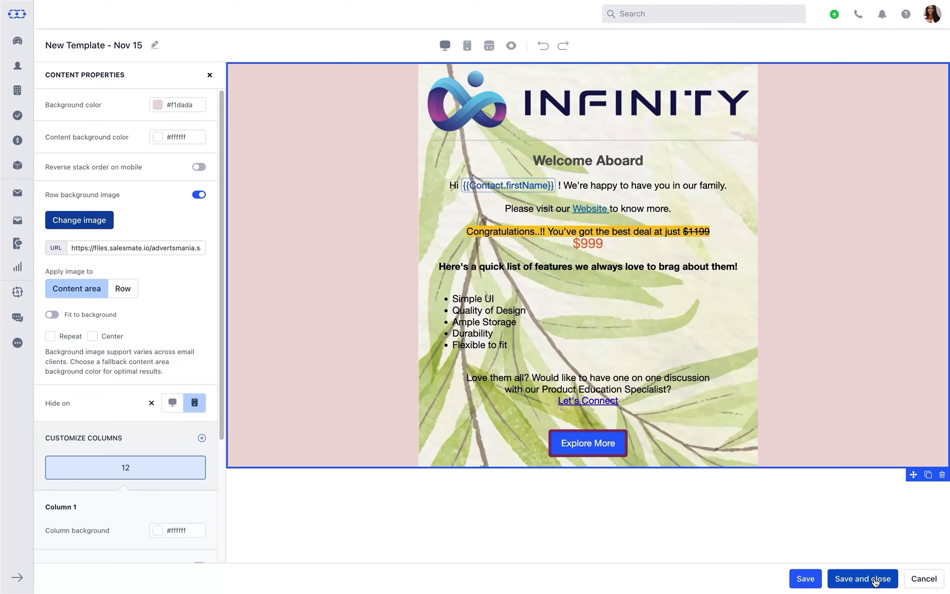
click(123, 289)
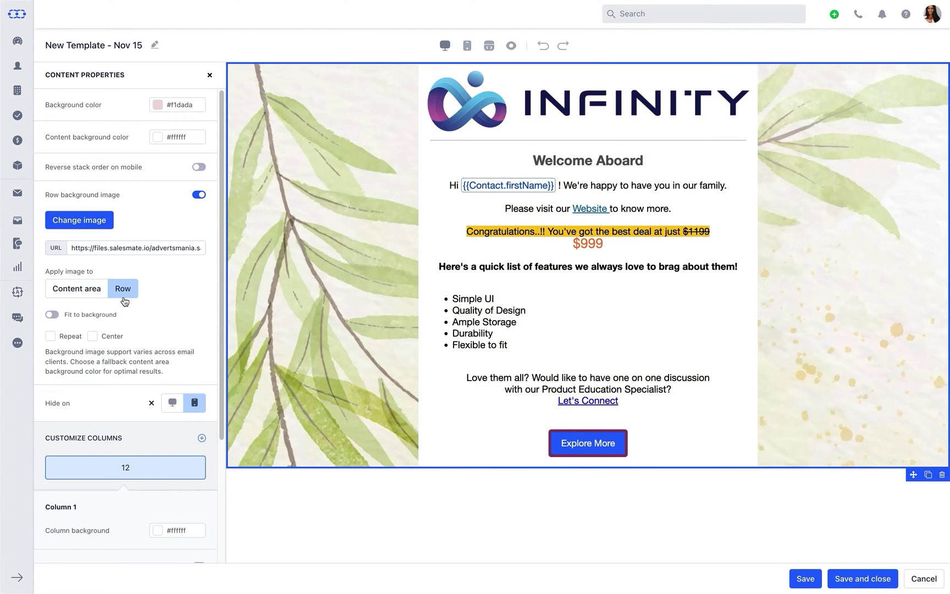
click(52, 315)
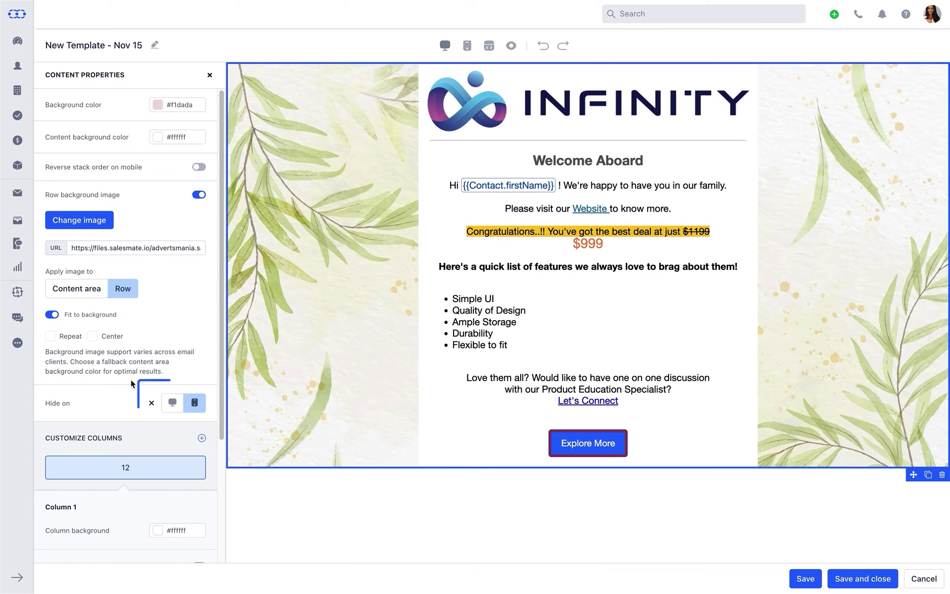
click(172, 412)
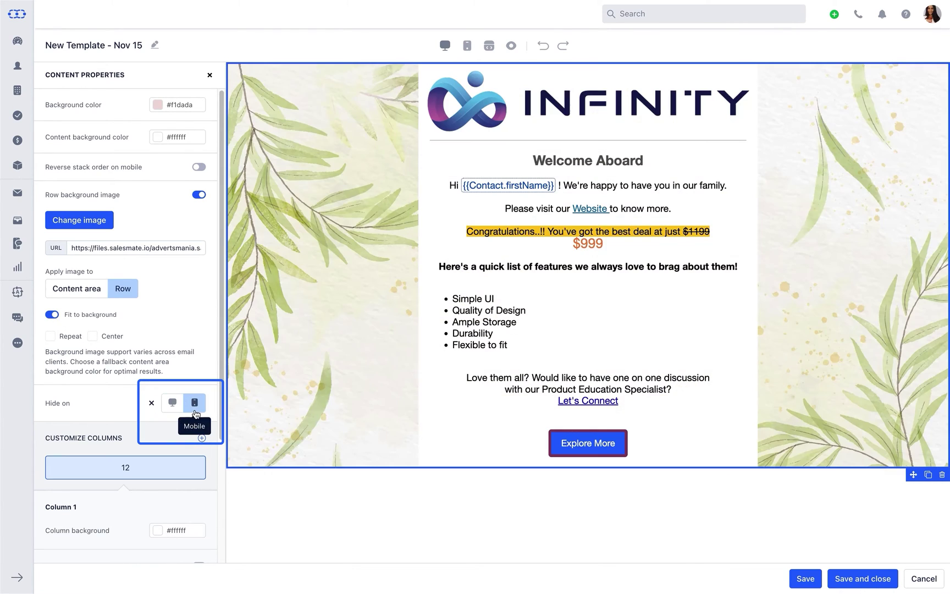
Check the column background colour and switch the column padding to per-side values.
drag(220, 407, 219, 526)
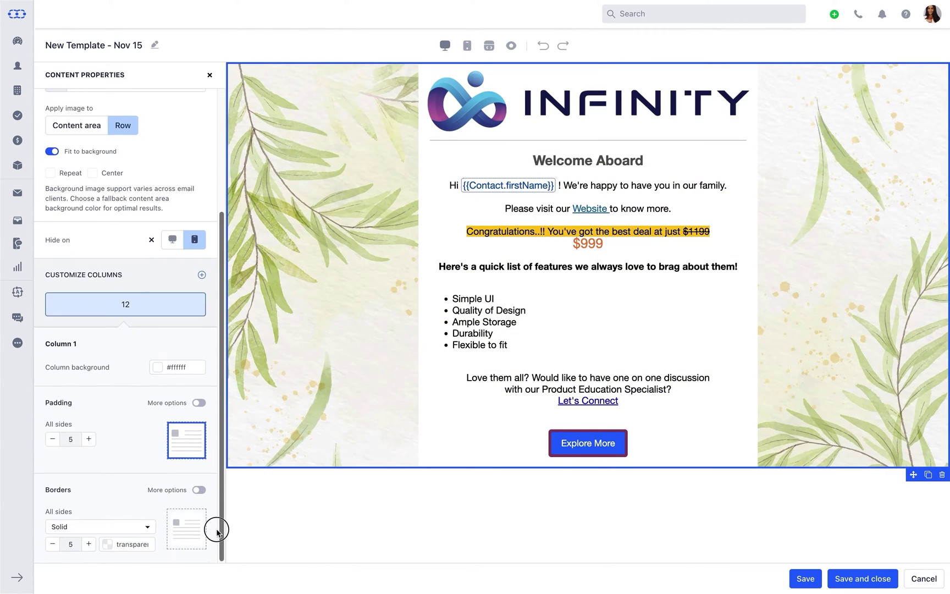
click(179, 367)
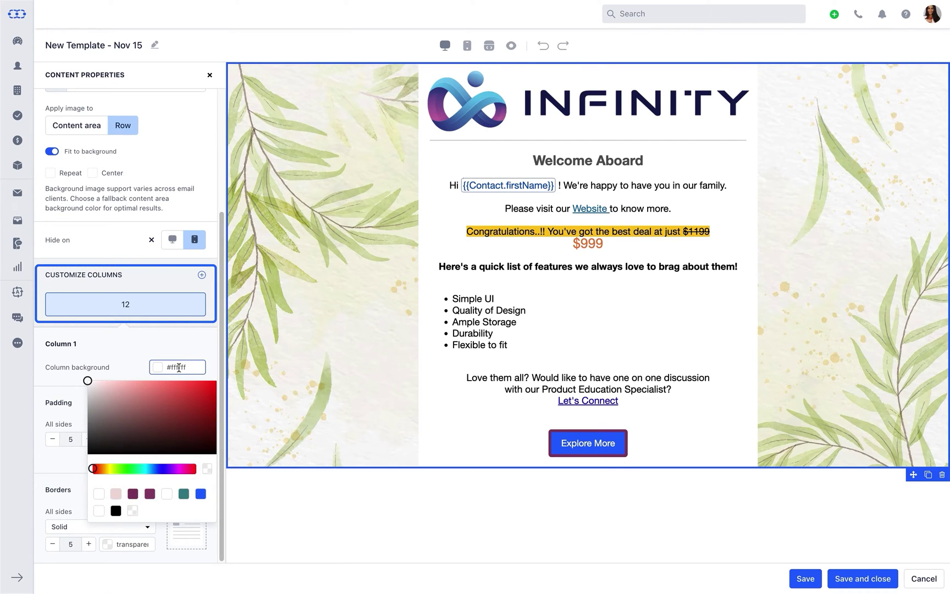
click(207, 350)
click(199, 404)
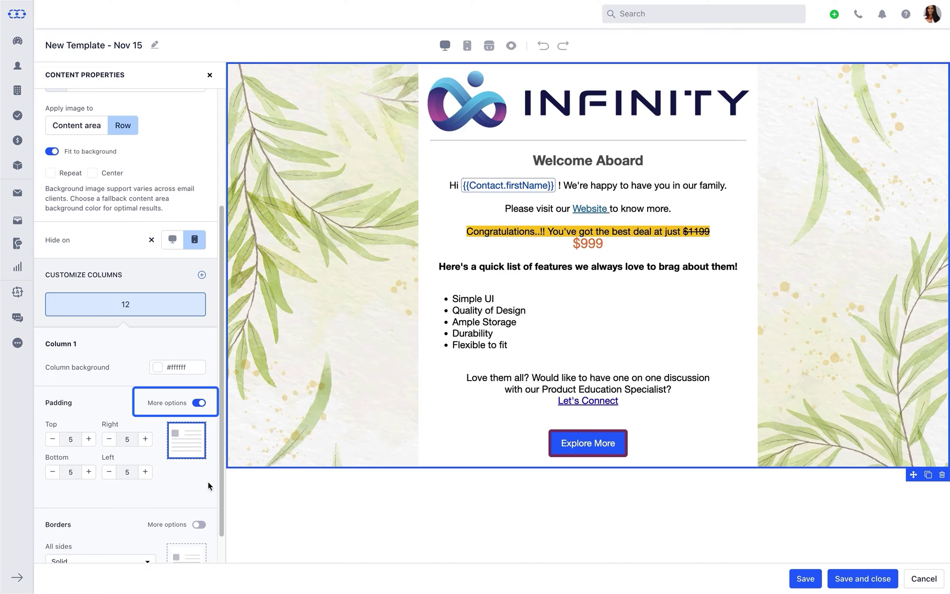
Give the content column a dotted border in dark colour #101407.
scroll(201, 526, down, 2)
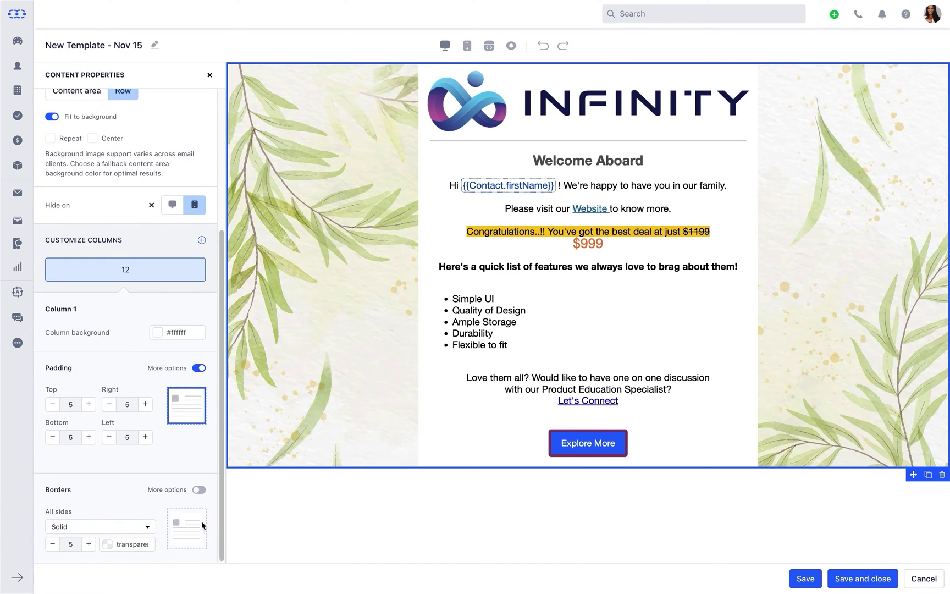
click(149, 528)
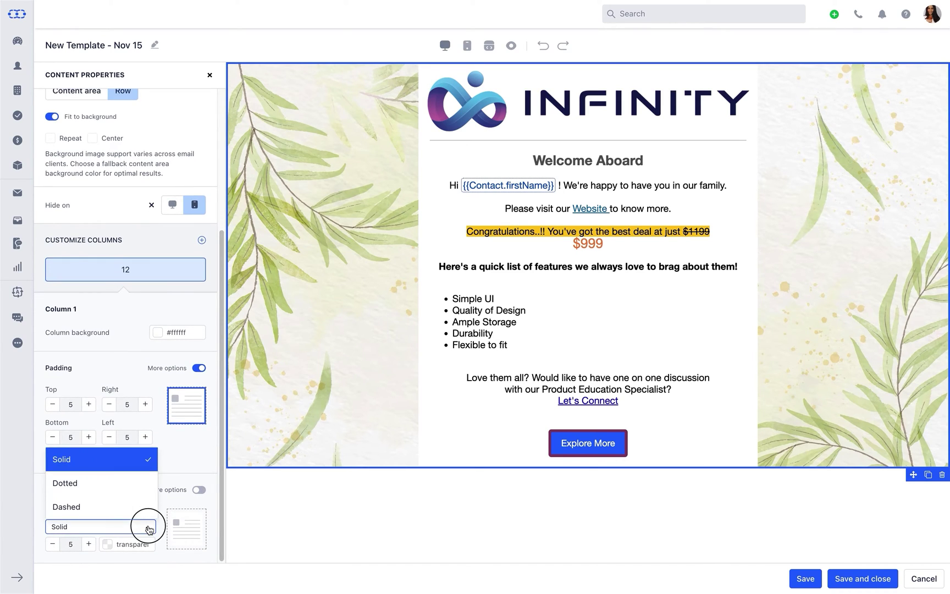
click(138, 484)
click(132, 542)
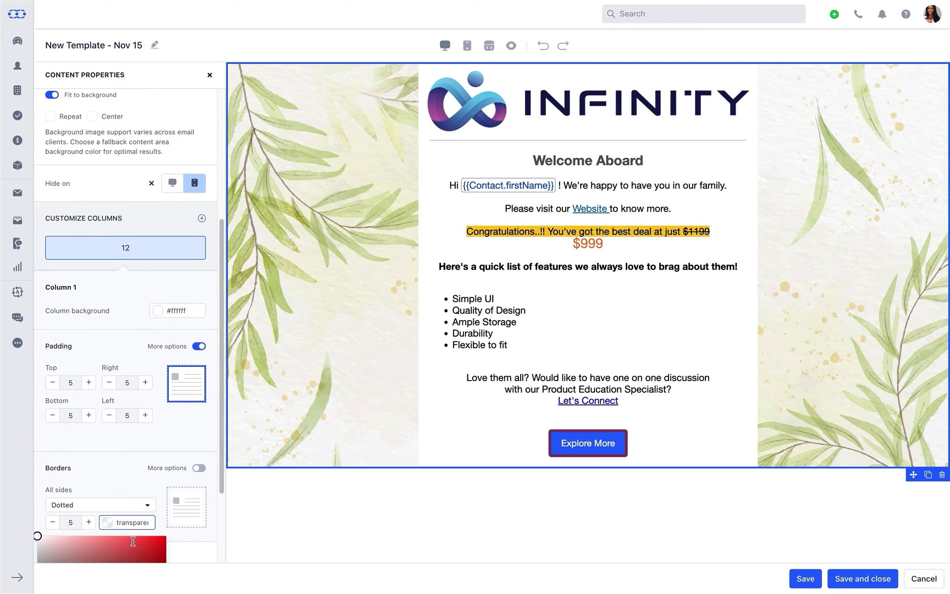
drag(42, 509, 61, 509)
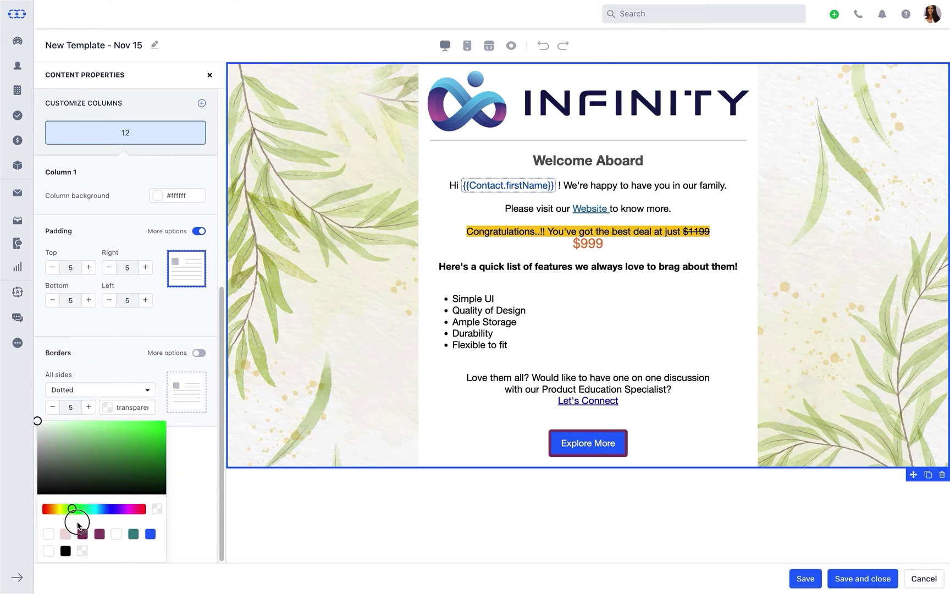
mouse_move(38, 421)
mouse_down()
mouse_move(105, 461)
mouse_move(123, 491)
mouse_up()
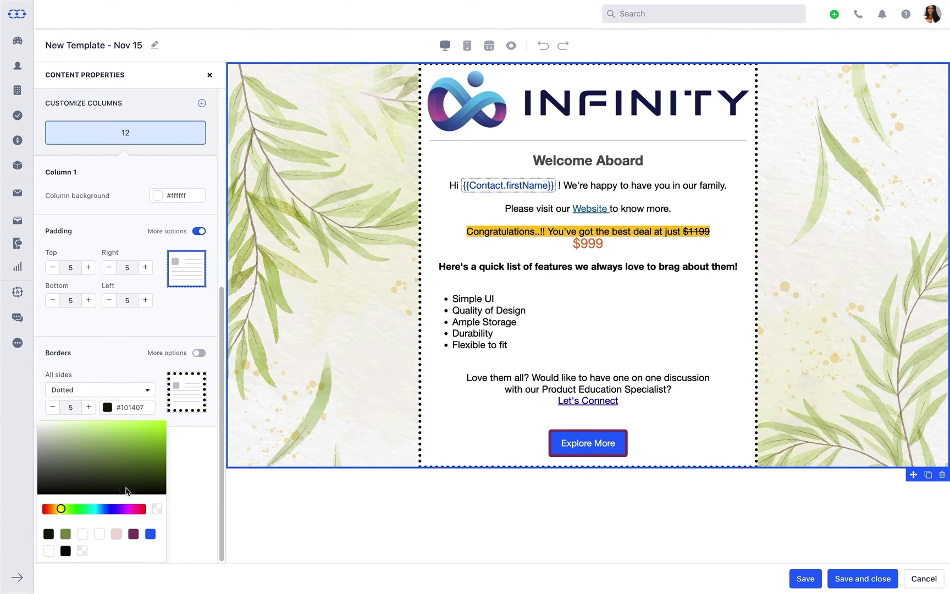
Add a second column, then delete it so the row stays single-column.
scroll(186, 523, up, 5)
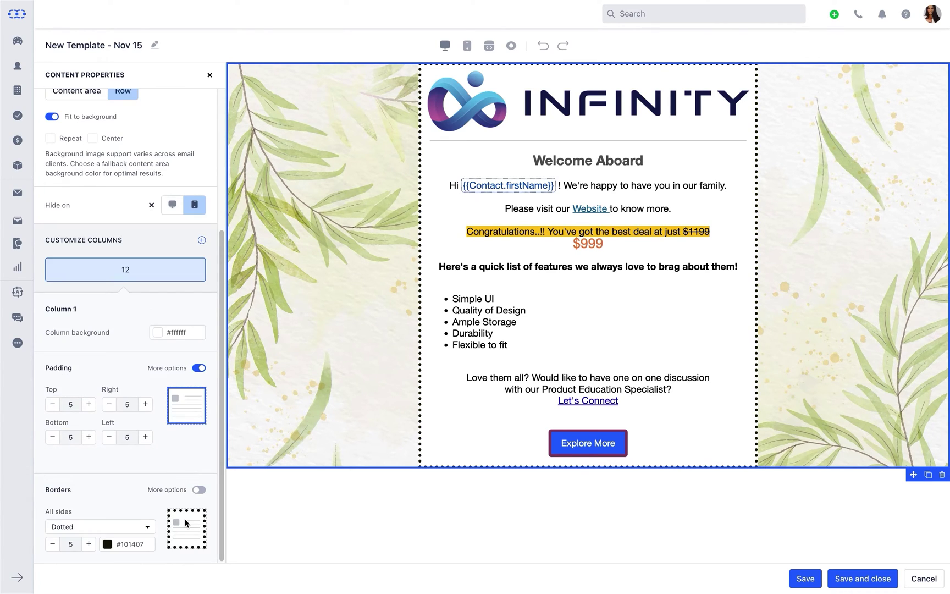
click(202, 240)
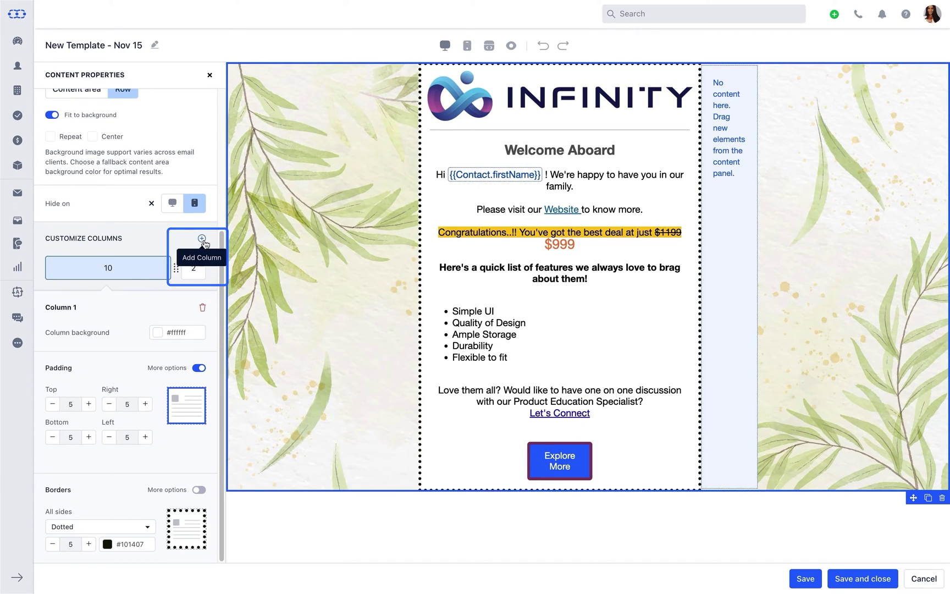
click(197, 275)
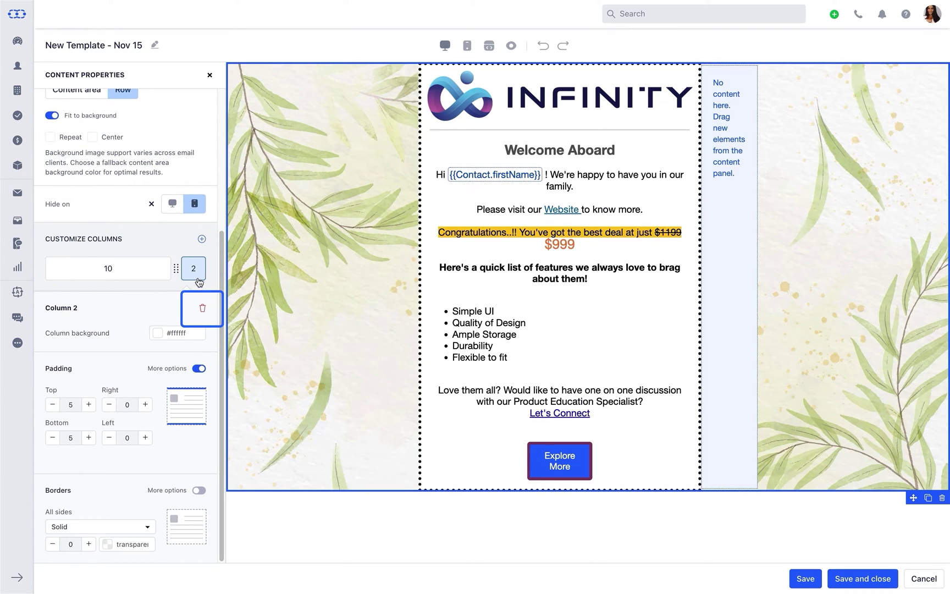
click(202, 310)
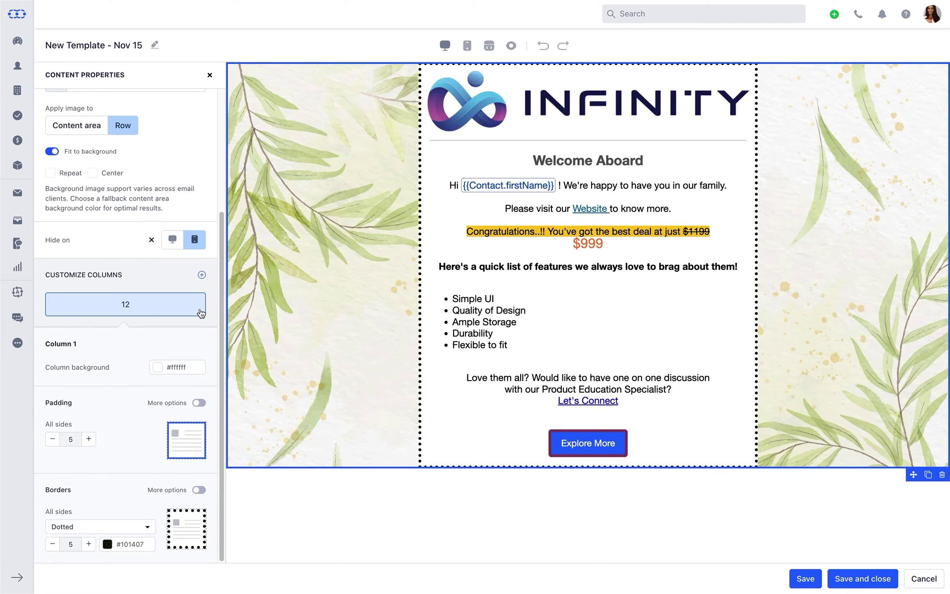
click(210, 76)
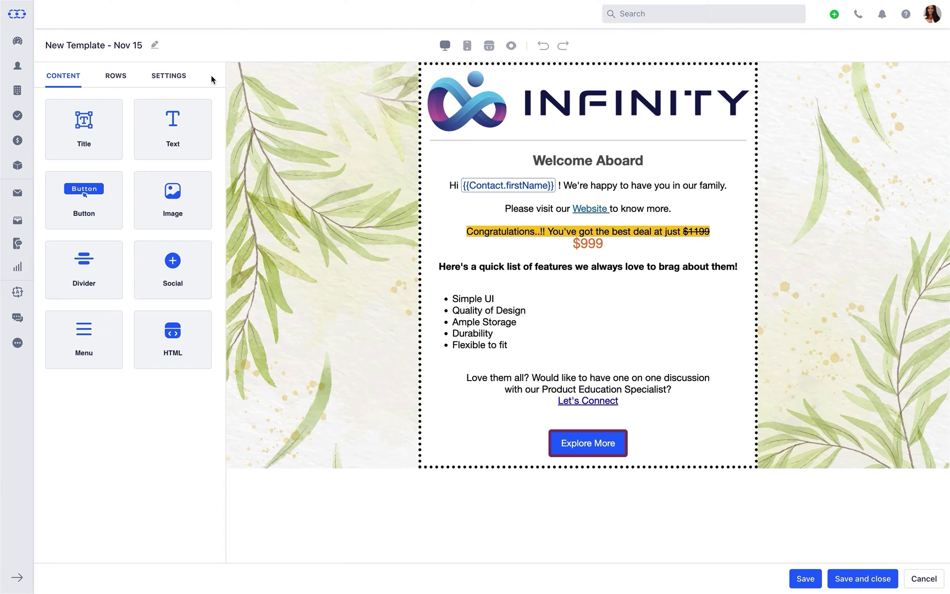
Add a two-column row with a text block on the left and an image block on the right.
click(116, 84)
drag(73, 152, 474, 433)
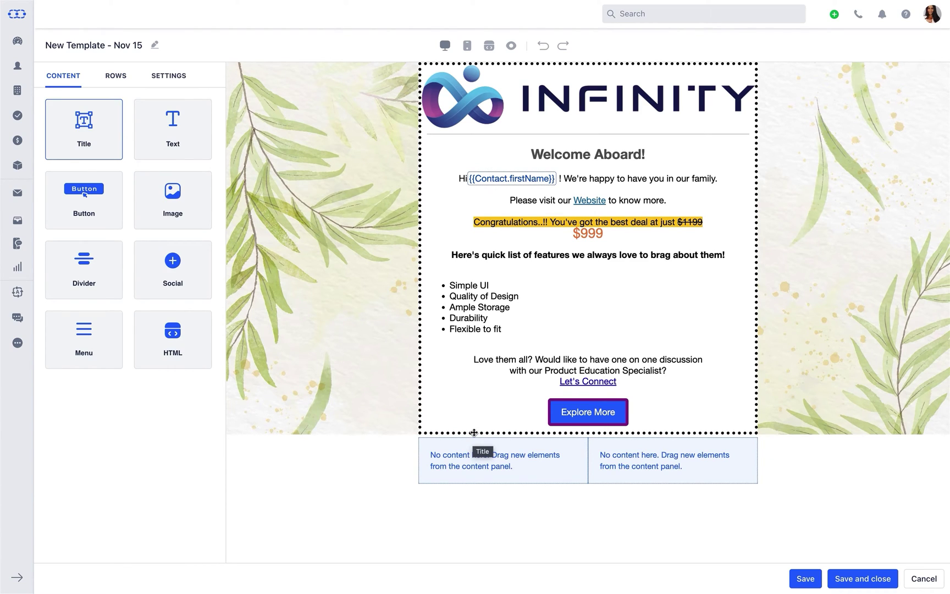
drag(173, 129, 449, 443)
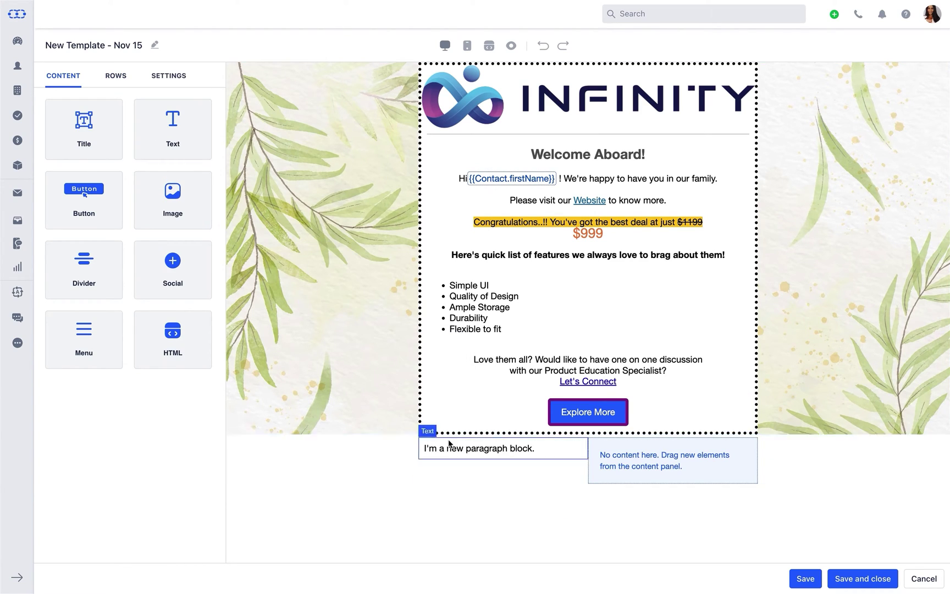
drag(196, 220, 591, 465)
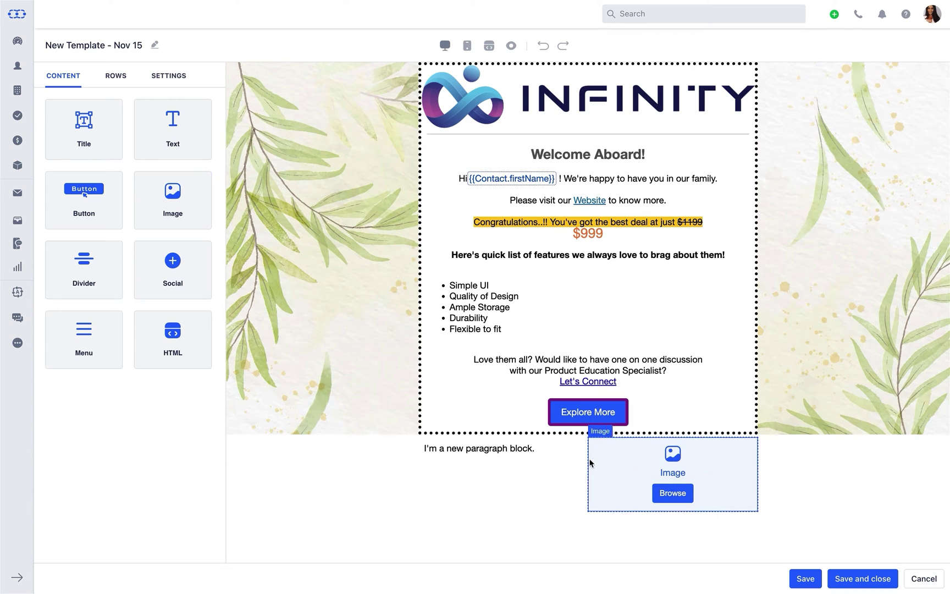
Make the text 'Stay Connected', centred, in Lucida Handwriting at size 24.
click(554, 452)
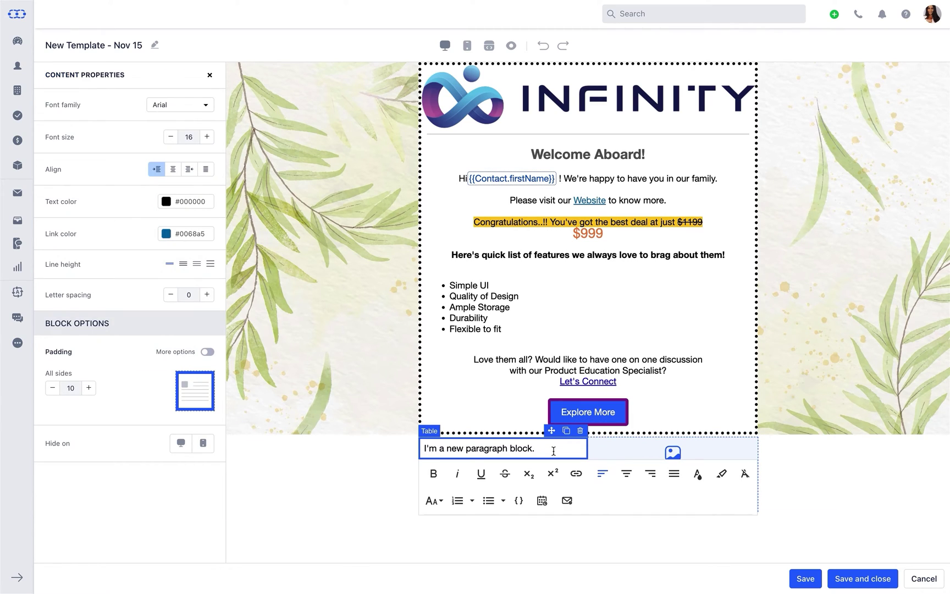
key(ctrl+a)
text(Stay )
text(d)
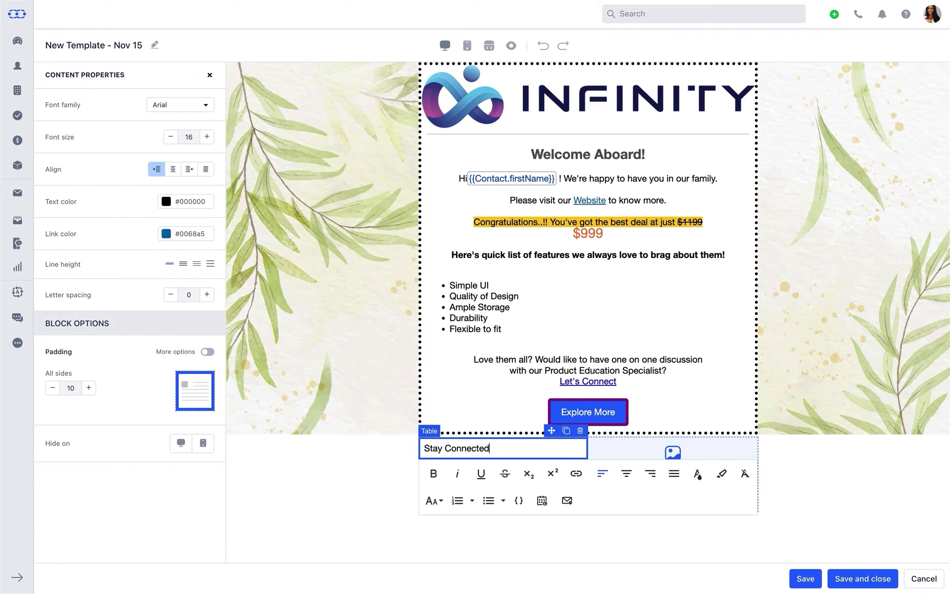
click(627, 475)
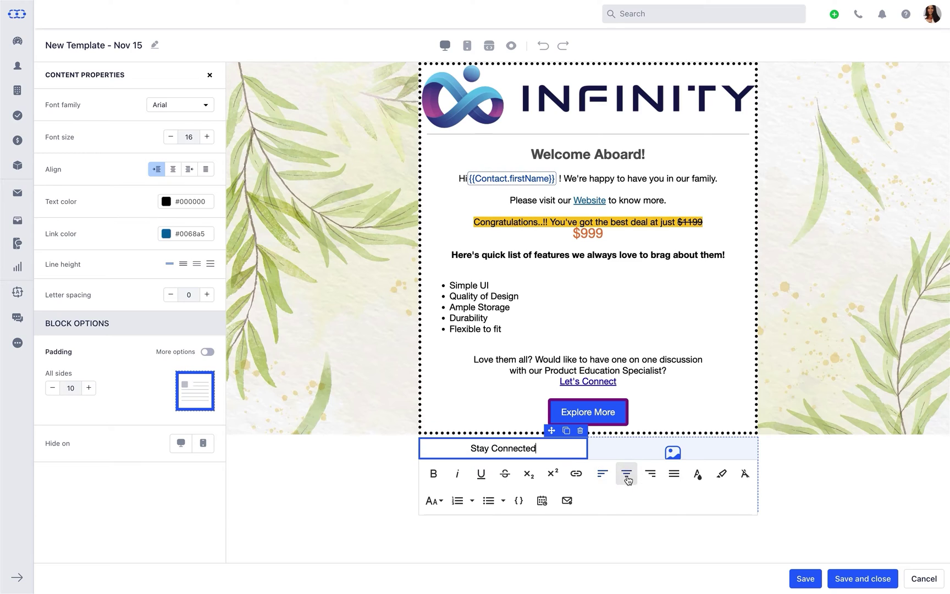
click(203, 107)
scroll(251, 165, down, 5)
scroll(248, 159, down, 4)
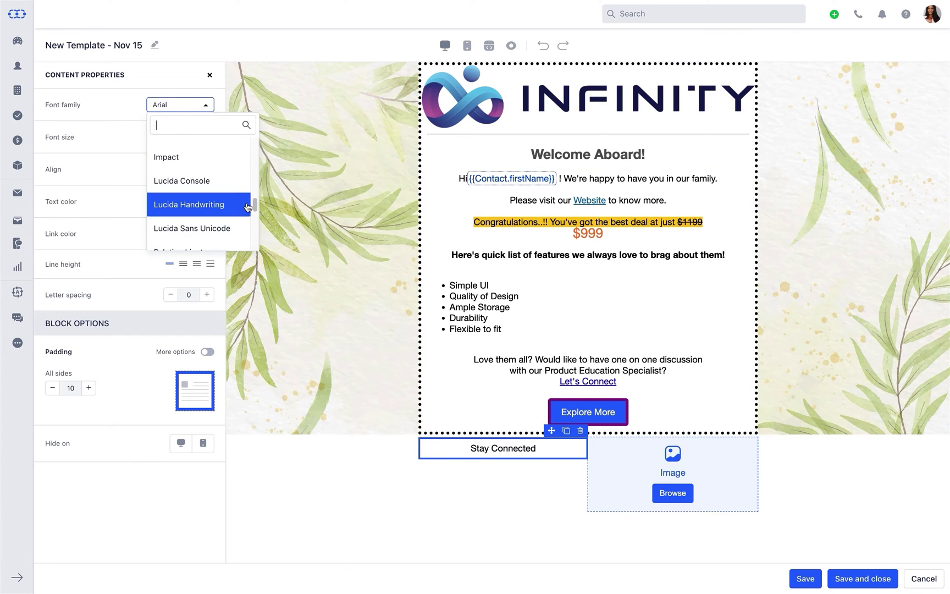
click(242, 146)
click(207, 137)
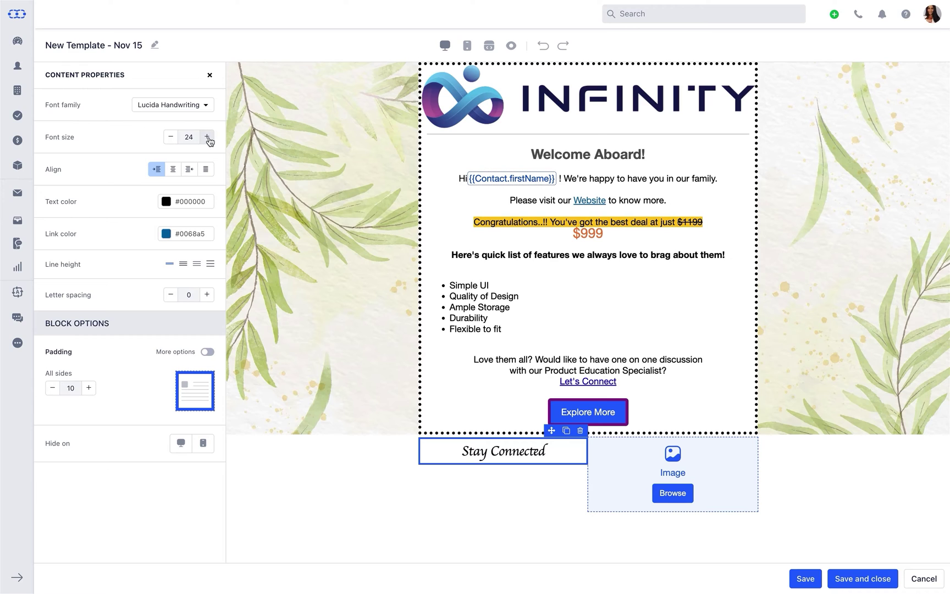
Give the 'Stay Connected' text a top padding of 40.
click(208, 352)
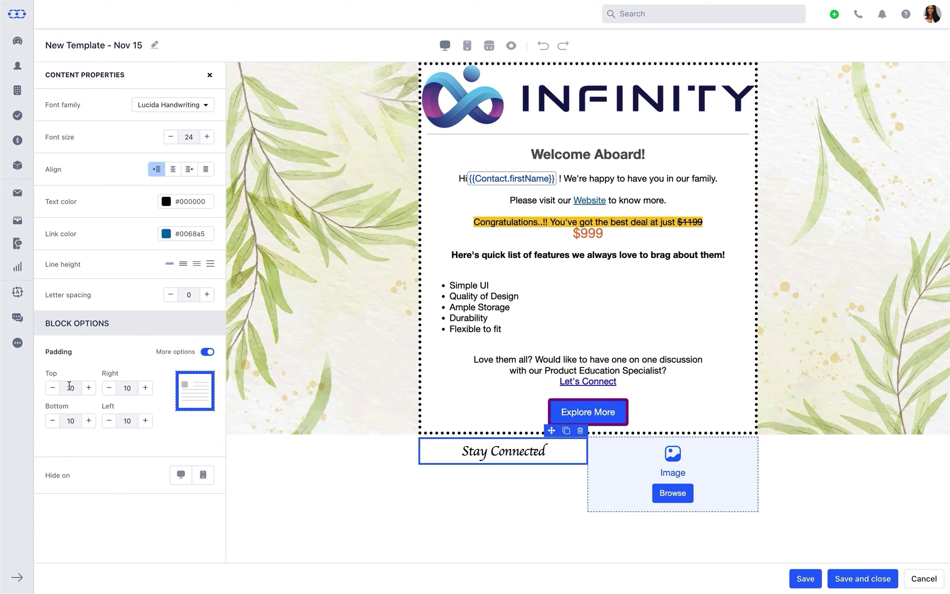
double_click(71, 388)
text(40)
Put the Stay tuned GIF in the image block, resized to 26% width.
click(672, 493)
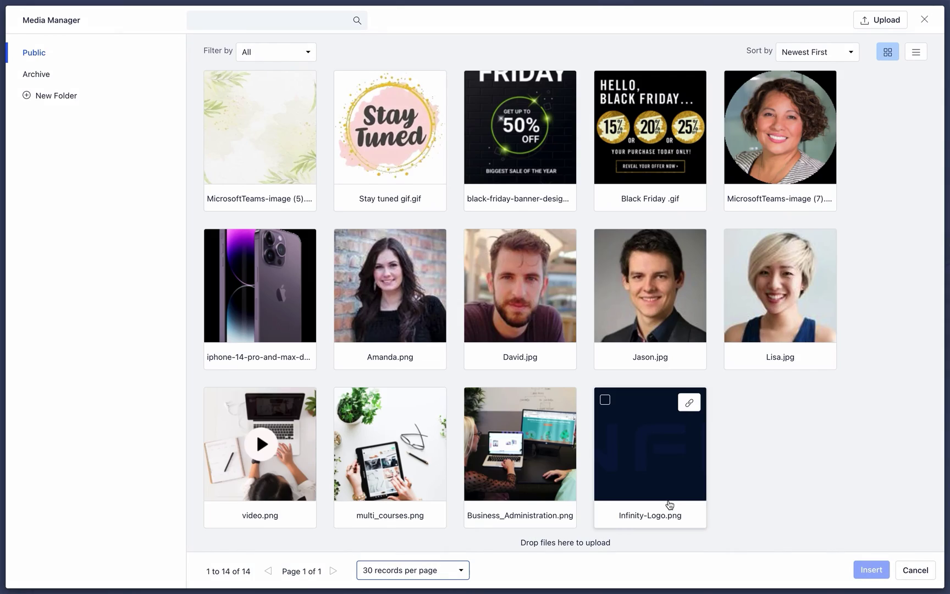
click(423, 168)
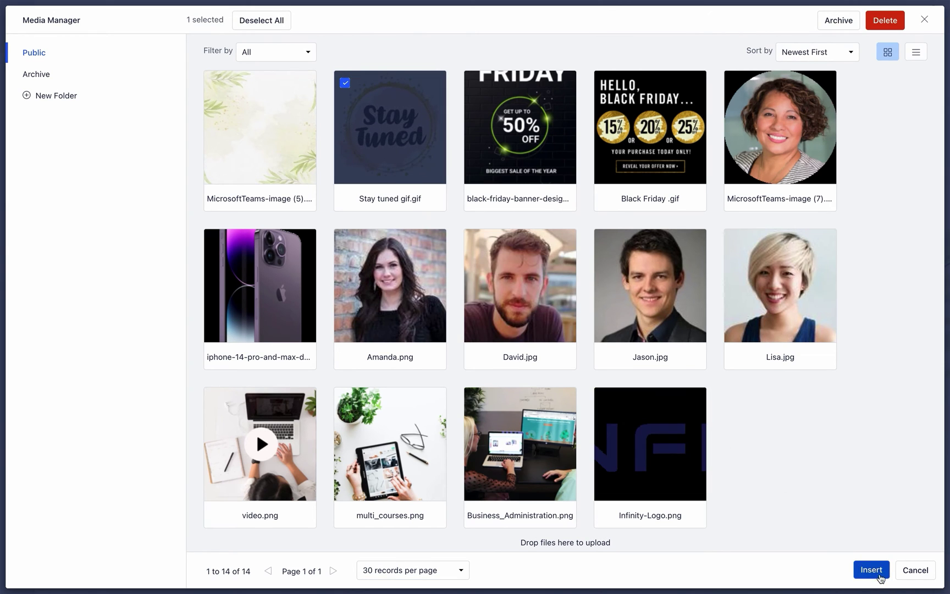
click(879, 569)
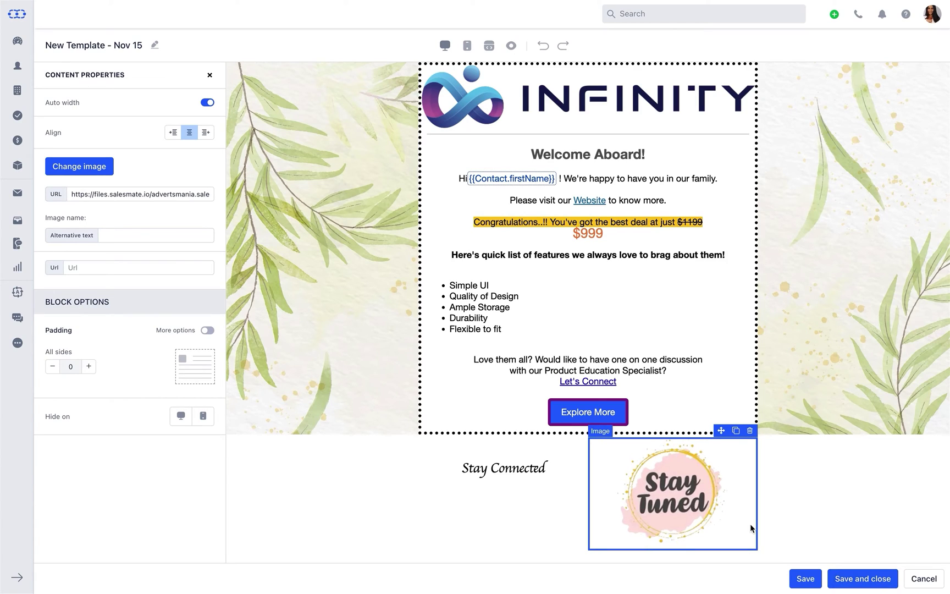
click(204, 103)
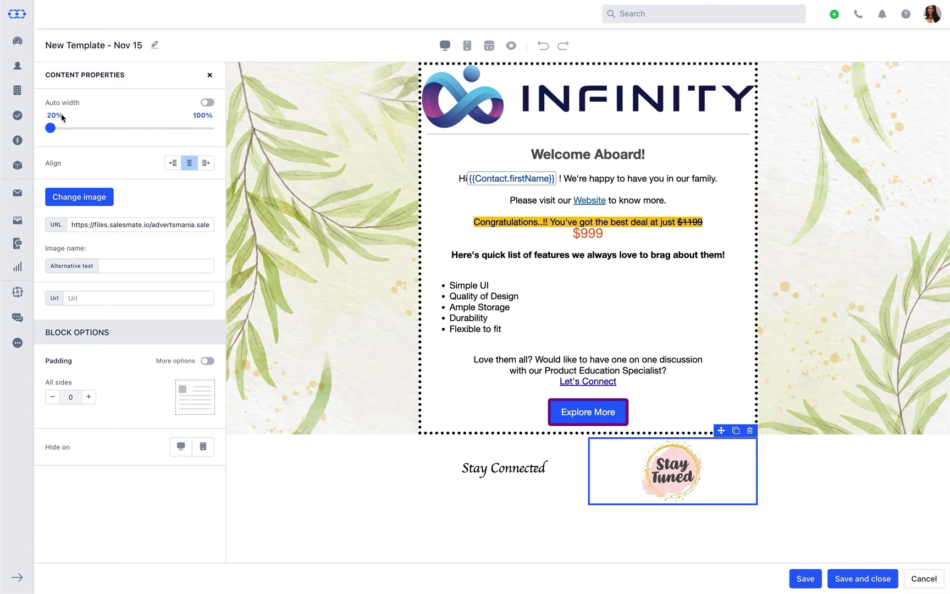
drag(51, 128, 62, 128)
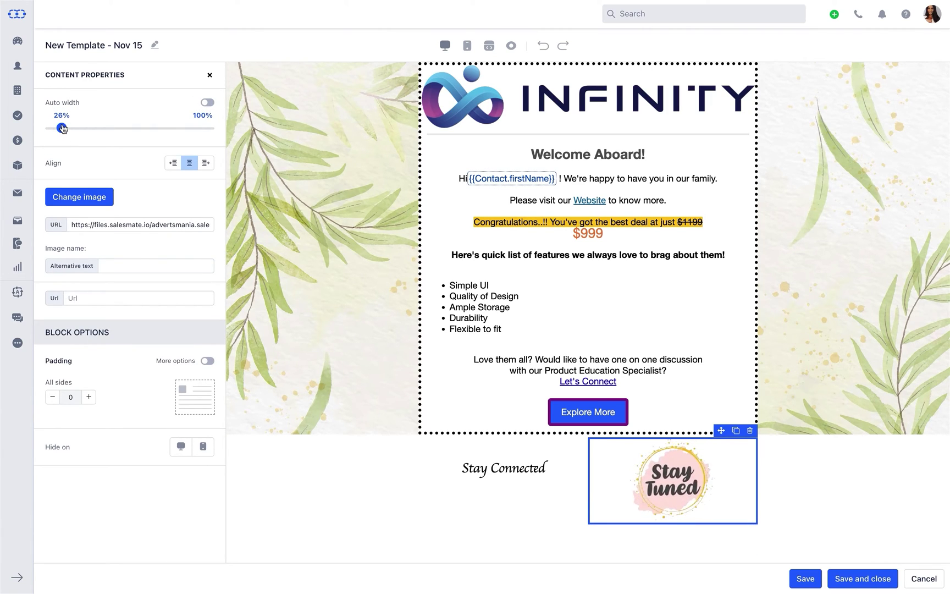
click(210, 75)
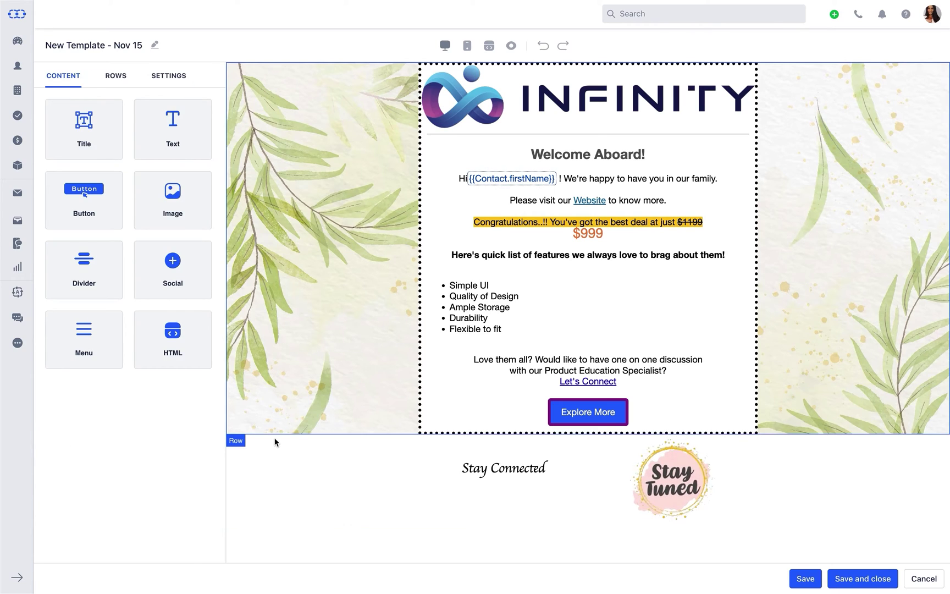
Set the Stay Connected row background to pale #efefc8 with a white #ffffff content area.
click(275, 444)
click(186, 104)
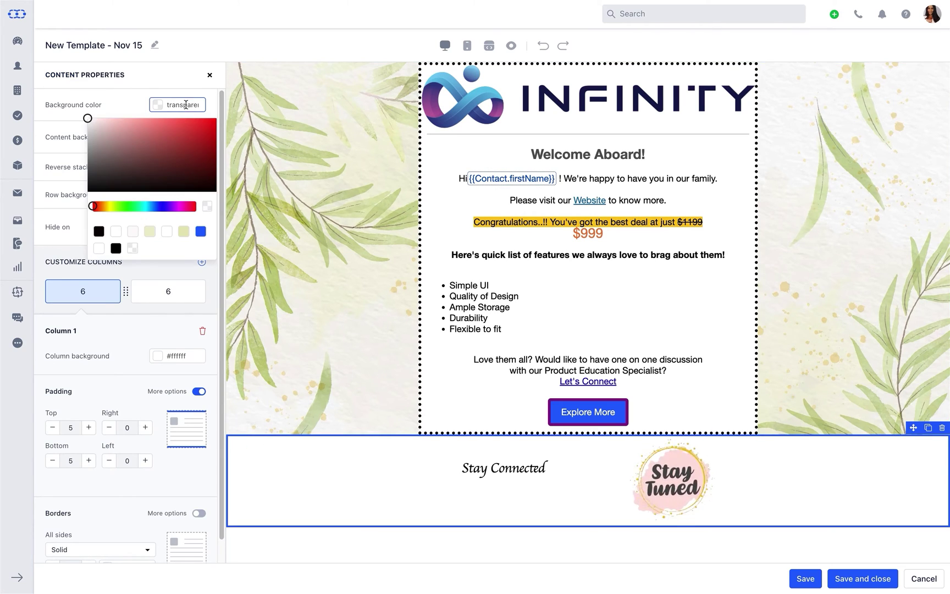
drag(94, 208, 110, 216)
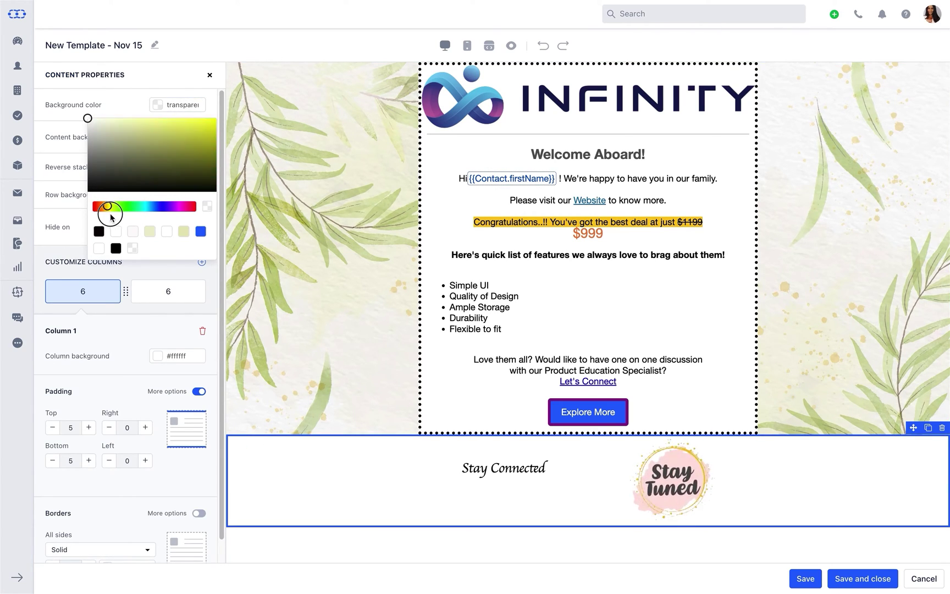
click(109, 122)
click(211, 110)
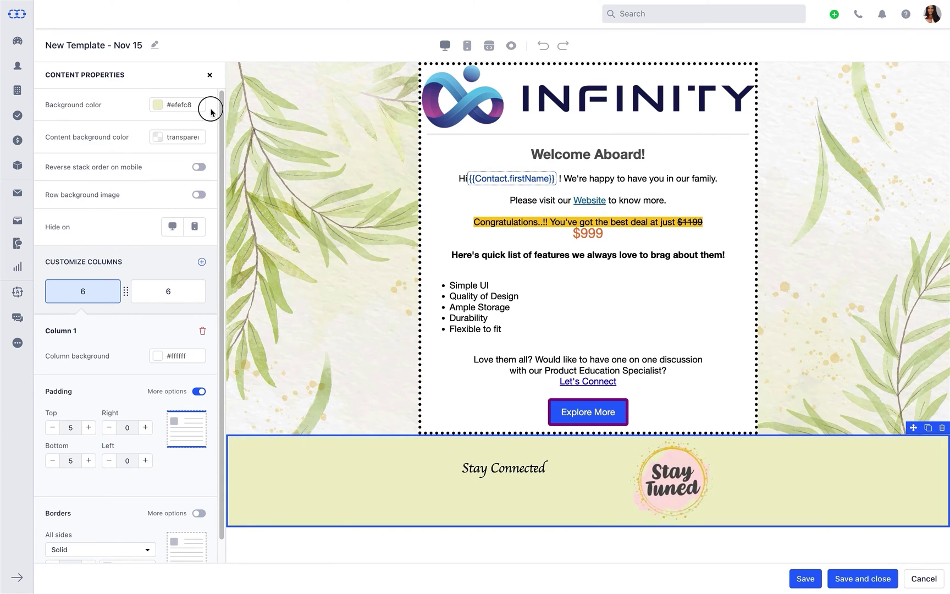
click(190, 137)
click(83, 147)
click(210, 136)
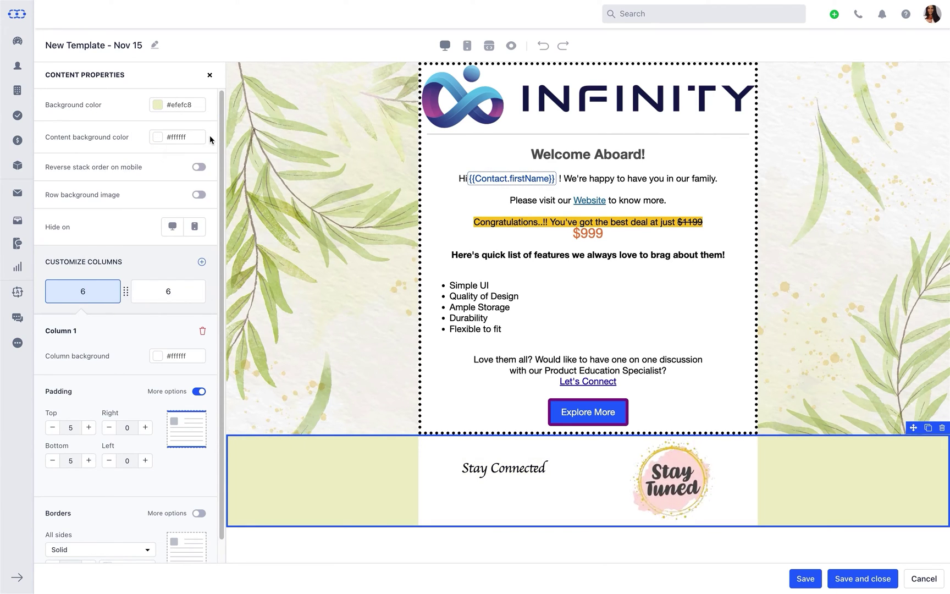
click(210, 76)
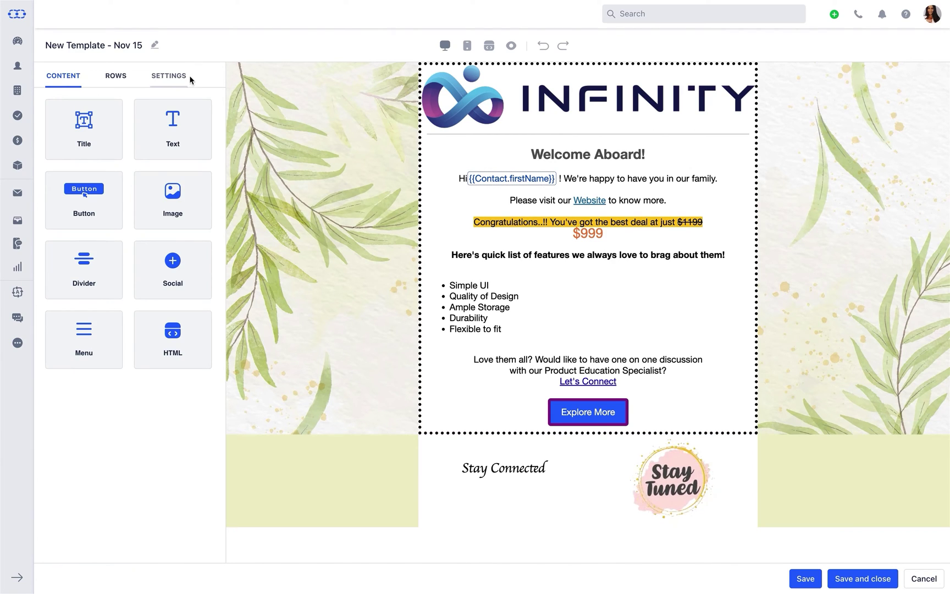
click(116, 77)
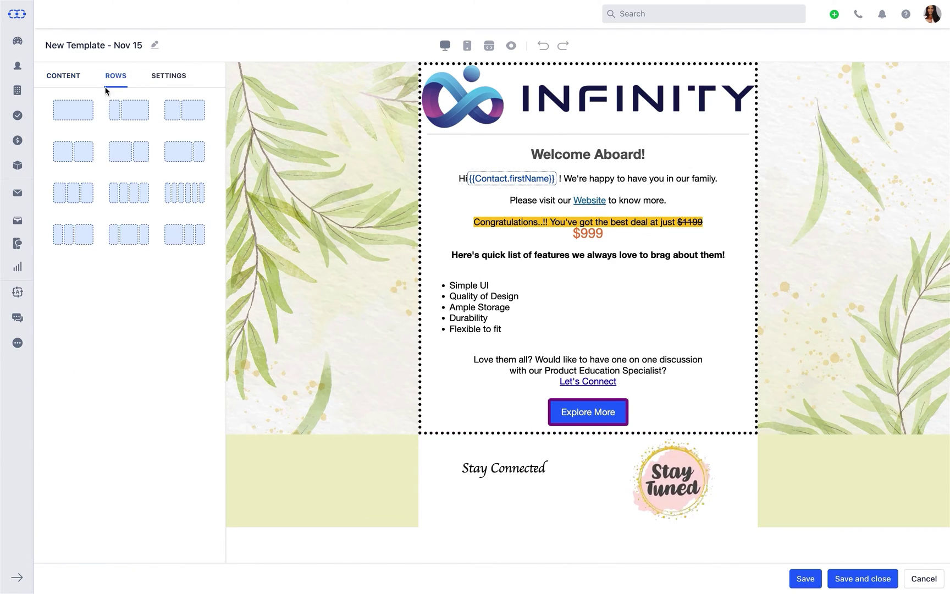
Add a single-column row at the bottom holding a social icons block.
drag(78, 120, 490, 523)
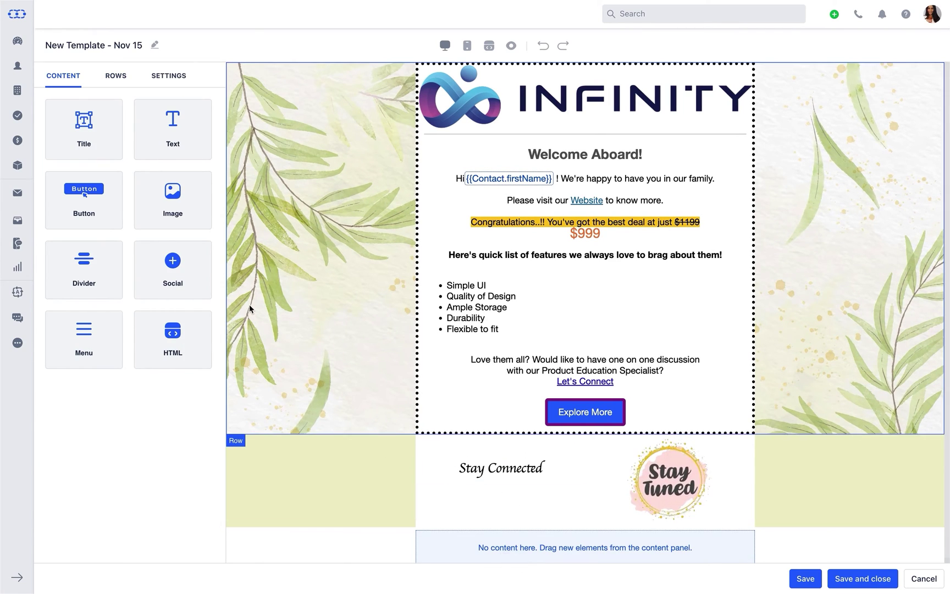
mouse_move(198, 277)
mouse_down()
mouse_move(401, 490)
mouse_move(498, 547)
mouse_up()
click(499, 545)
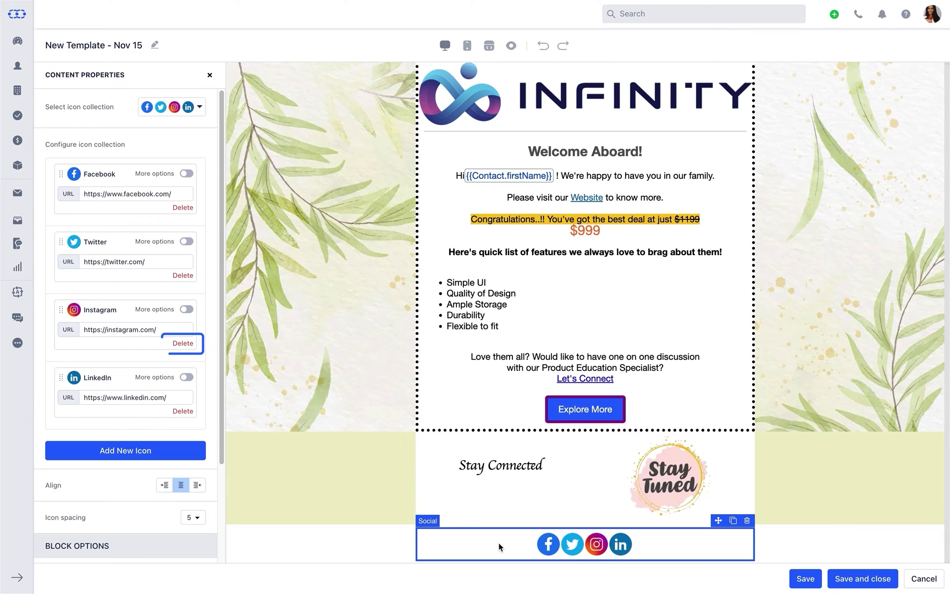
Replace Instagram with WhatsApp, move LinkedIn to second place, and set icon spacing to 15.
click(187, 345)
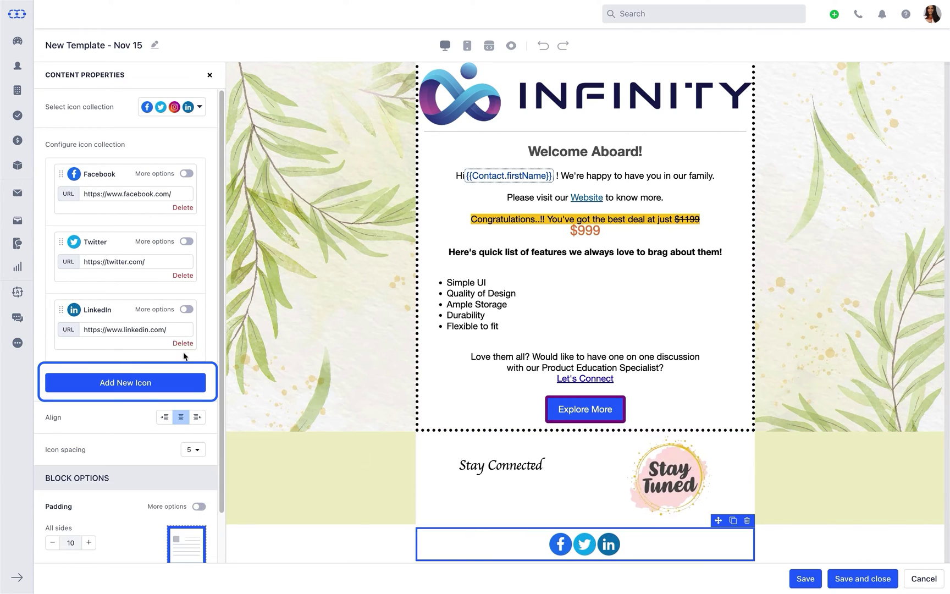
click(175, 386)
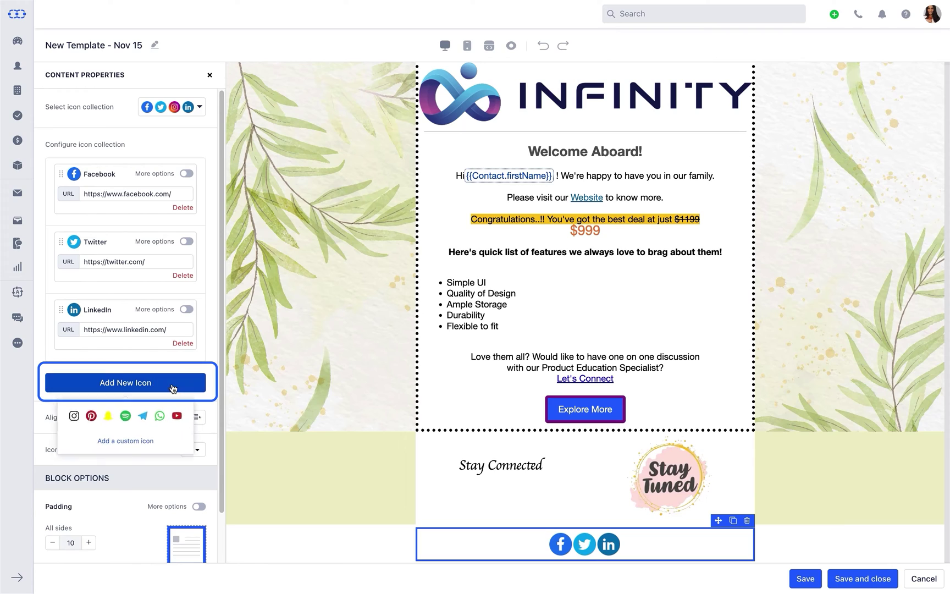
click(162, 418)
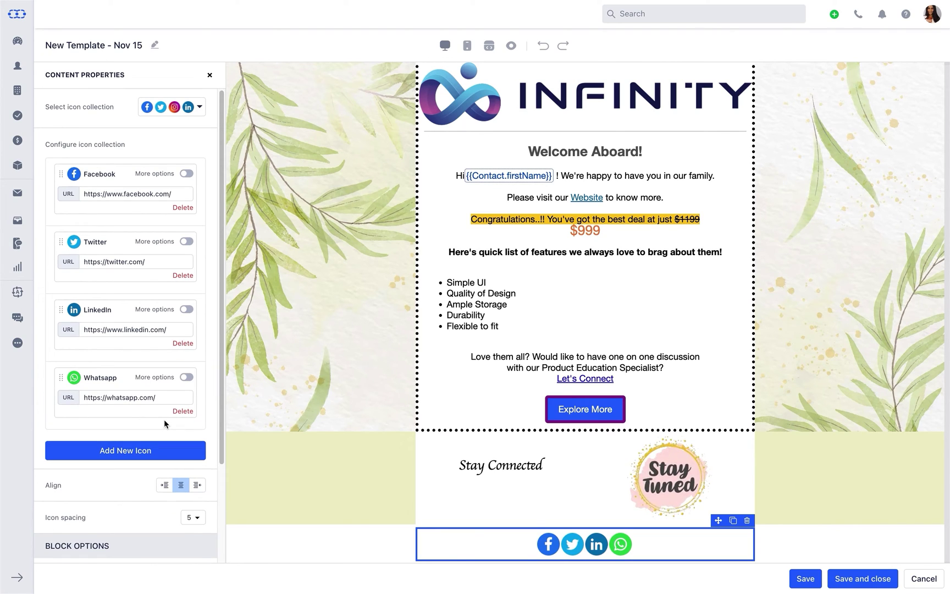
click(189, 379)
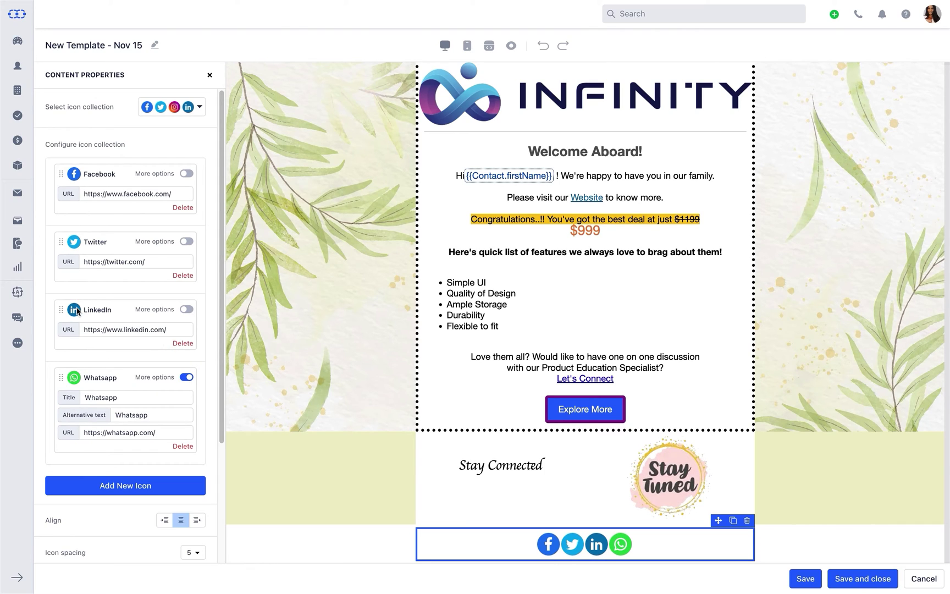
drag(76, 310, 84, 231)
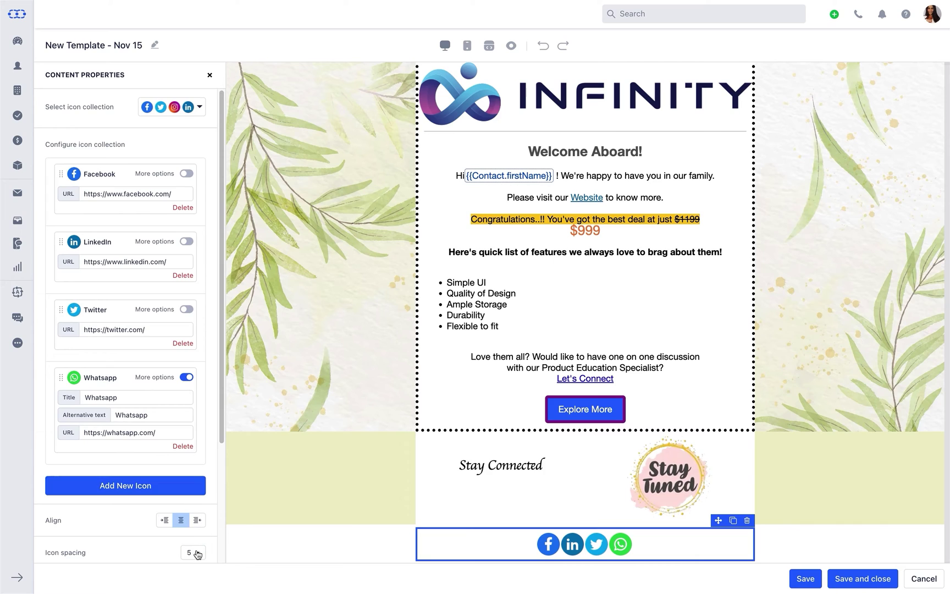
click(196, 552)
click(192, 509)
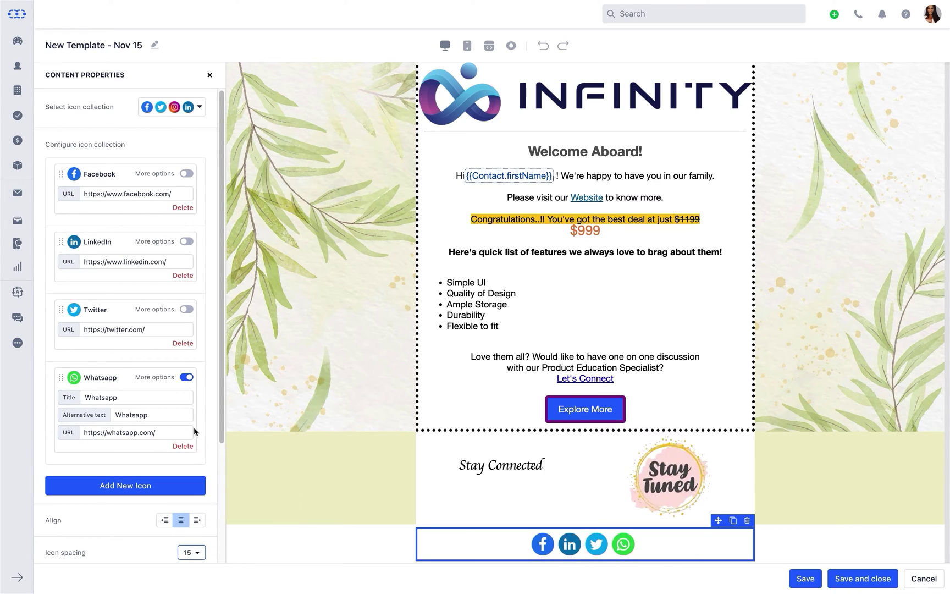
click(210, 75)
Add a menu block with a Home item linking to infinitydesigns.com.
drag(95, 324, 573, 542)
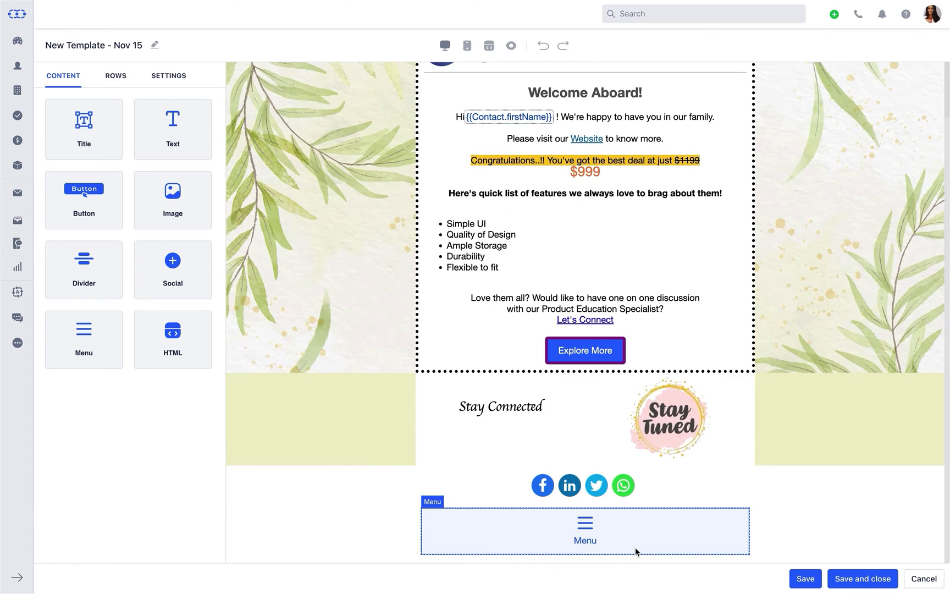
click(530, 532)
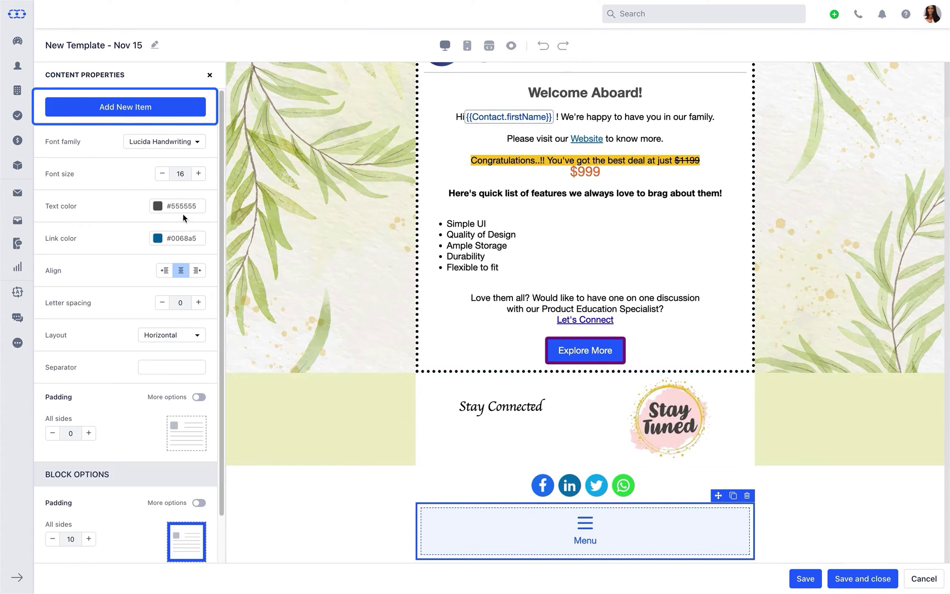
click(107, 113)
click(102, 129)
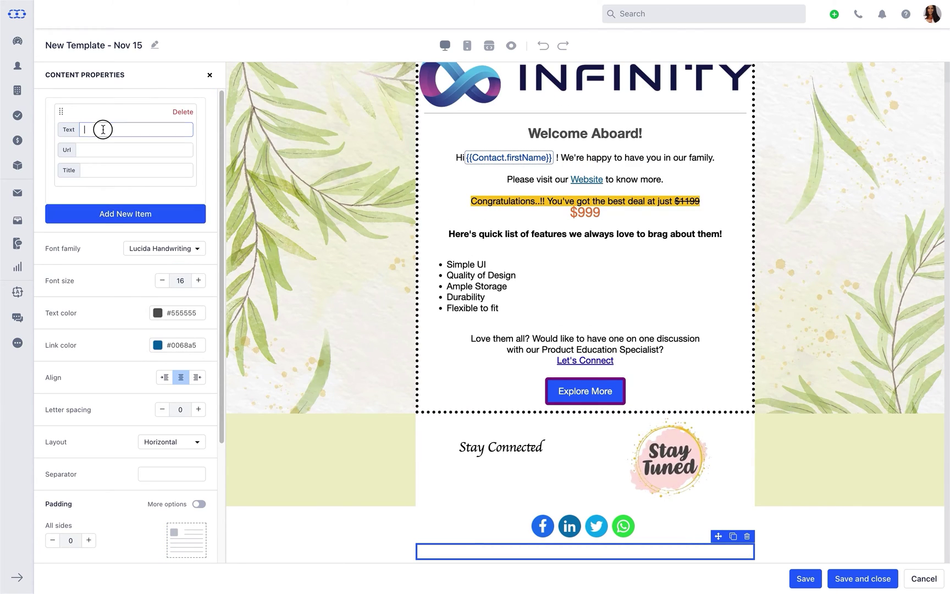
text(Home)
click(101, 150)
text(www.infinitydesigns.com/home)
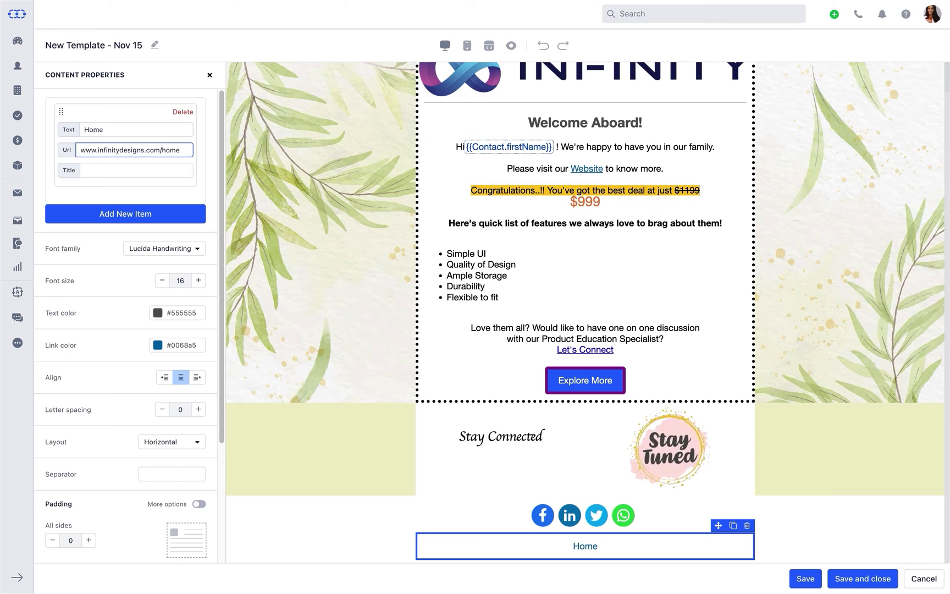
click(96, 171)
text(Home)
drag(101, 150, 179, 150)
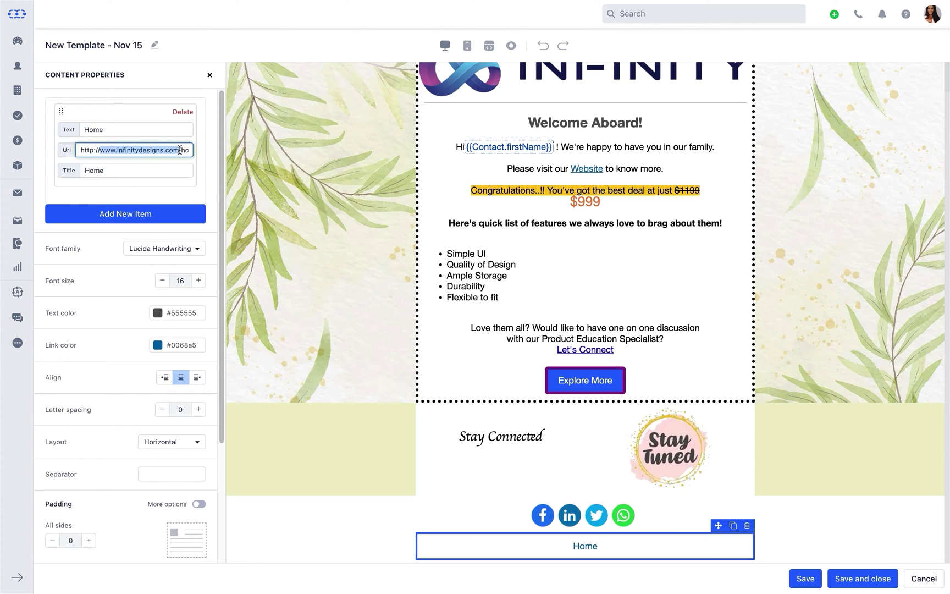
Add a 'Contact Us' menu item linking to the site's contact page.
click(125, 213)
click(132, 236)
text(Conta)
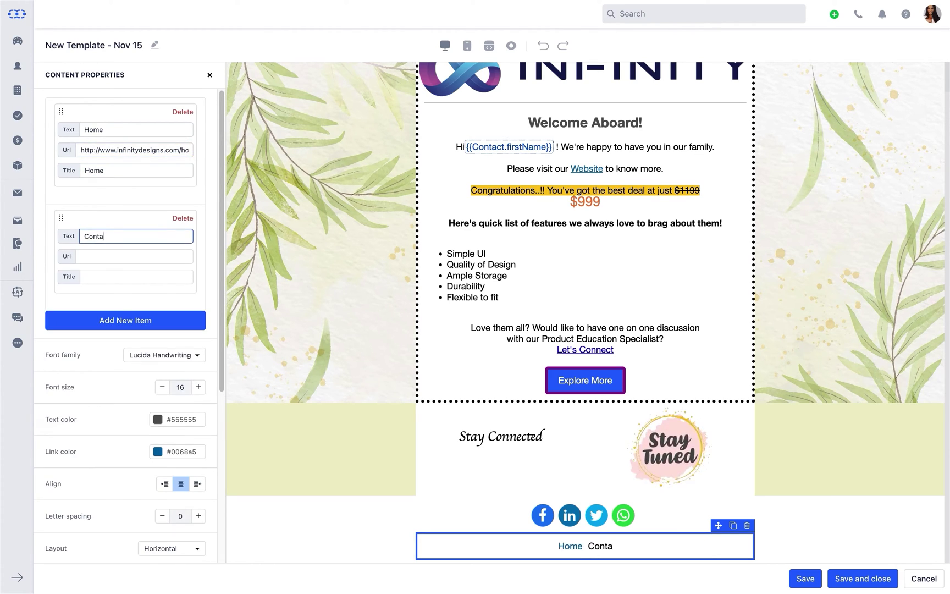
text(ct Us)
click(168, 258)
text(http://www.infinitydesigns.com/)
text(contact)
click(162, 276)
text(Cont)
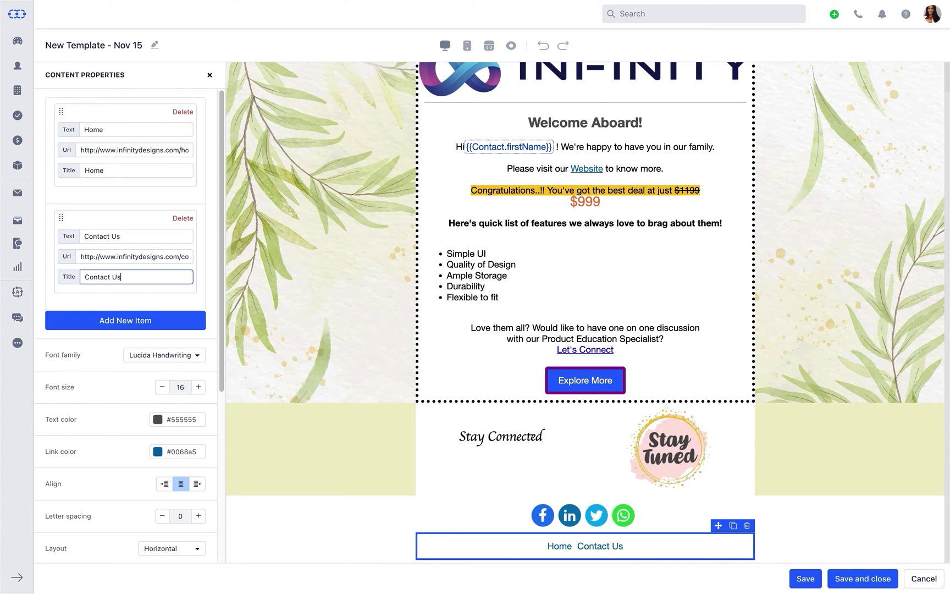
Add an 'About Us' menu item linking to the site, titled About Us.
click(126, 320)
click(132, 342)
text(About Us)
click(158, 366)
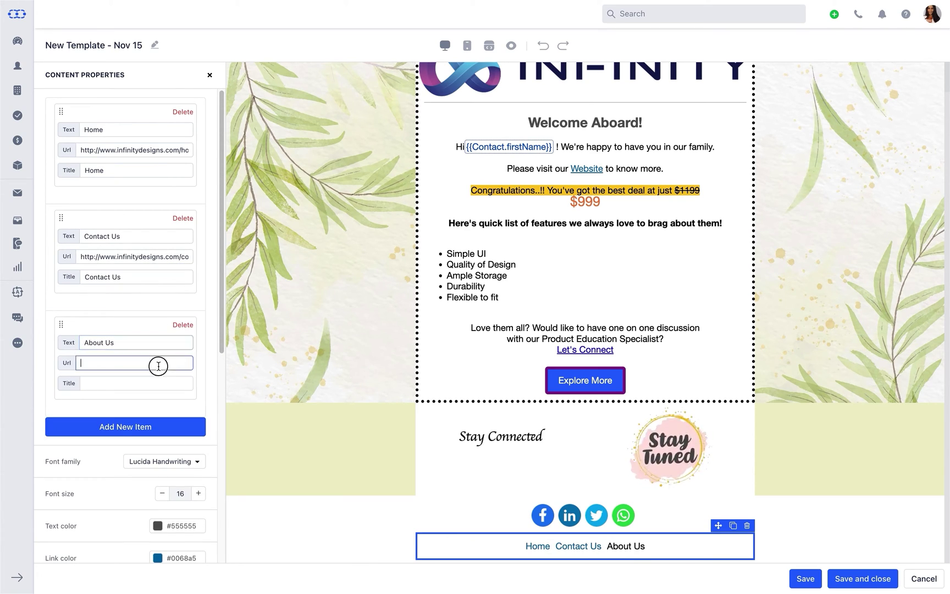
key(ctrl+v)
key(Tab)
text(Ab)
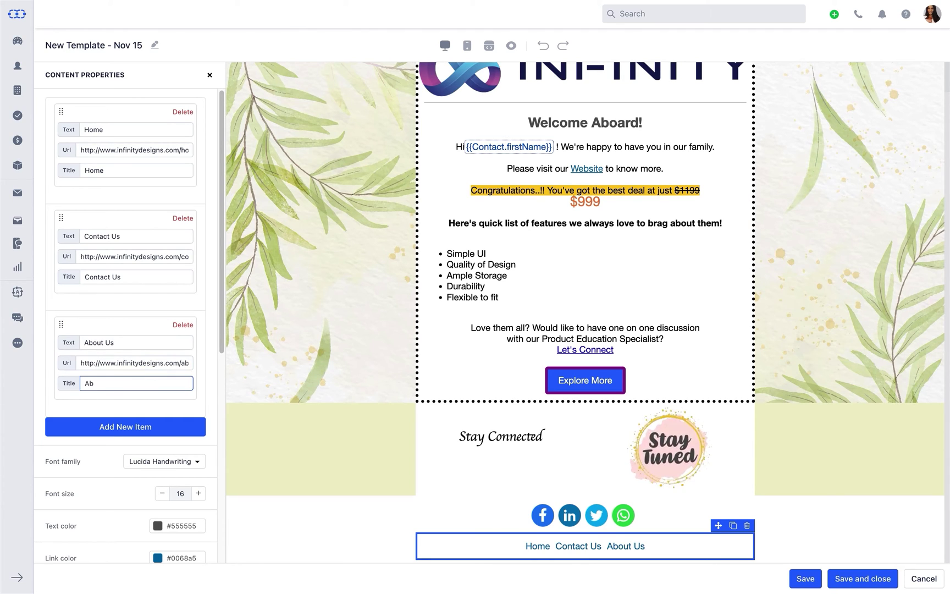
text(out Us)
Move About Us ahead of Contact Us, set a | separator, and duplicate the menu block.
drag(62, 325, 61, 203)
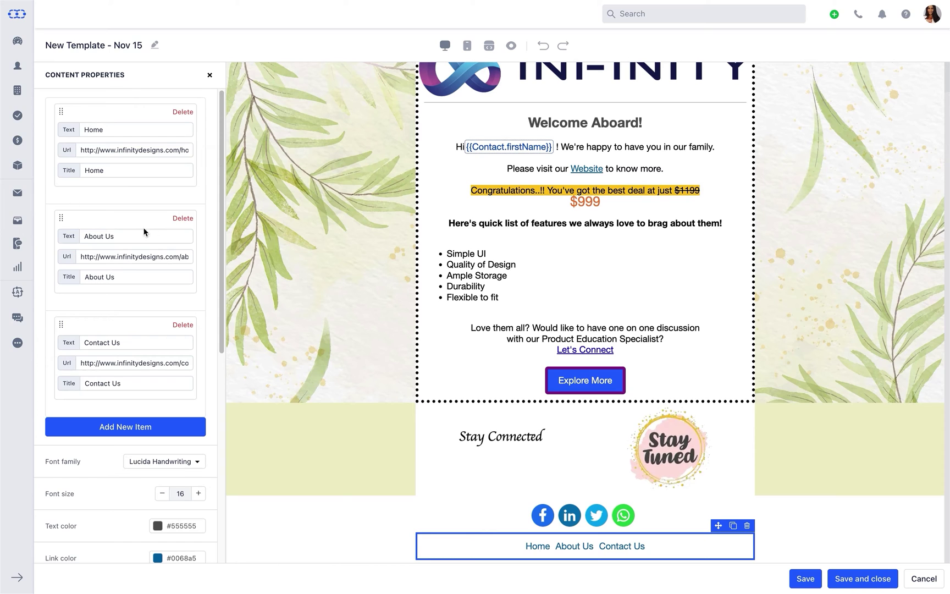
drag(221, 250, 222, 403)
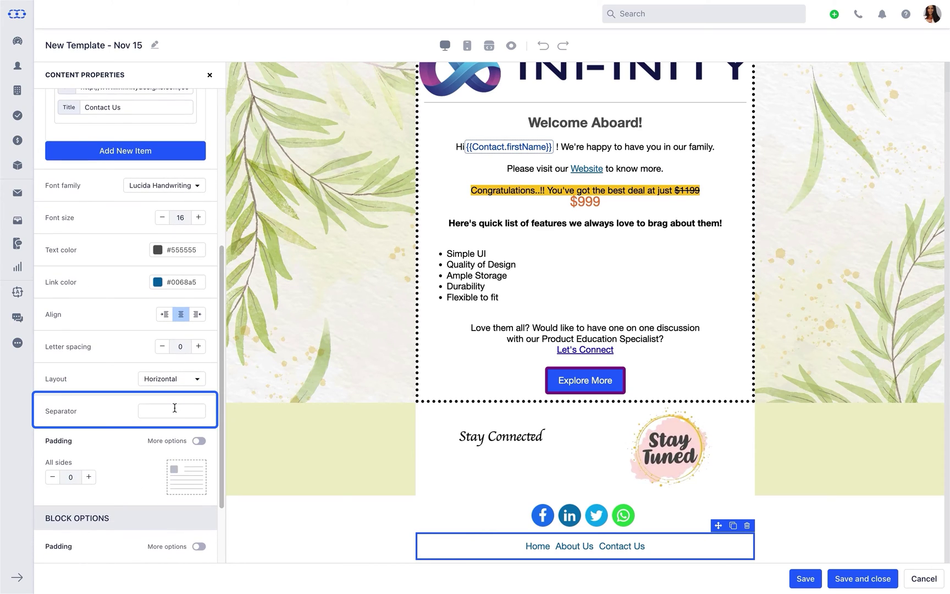
click(175, 407)
text(|)
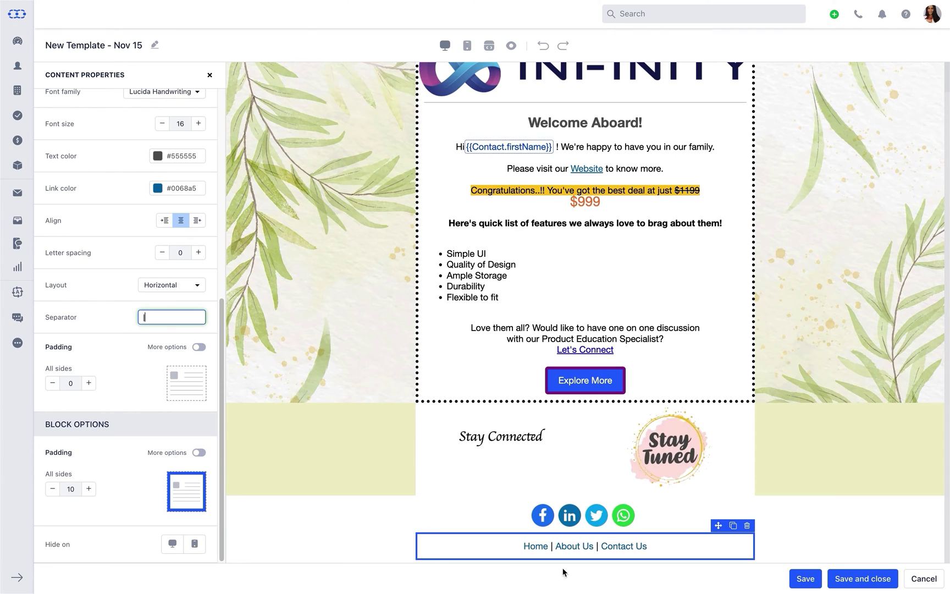
click(734, 526)
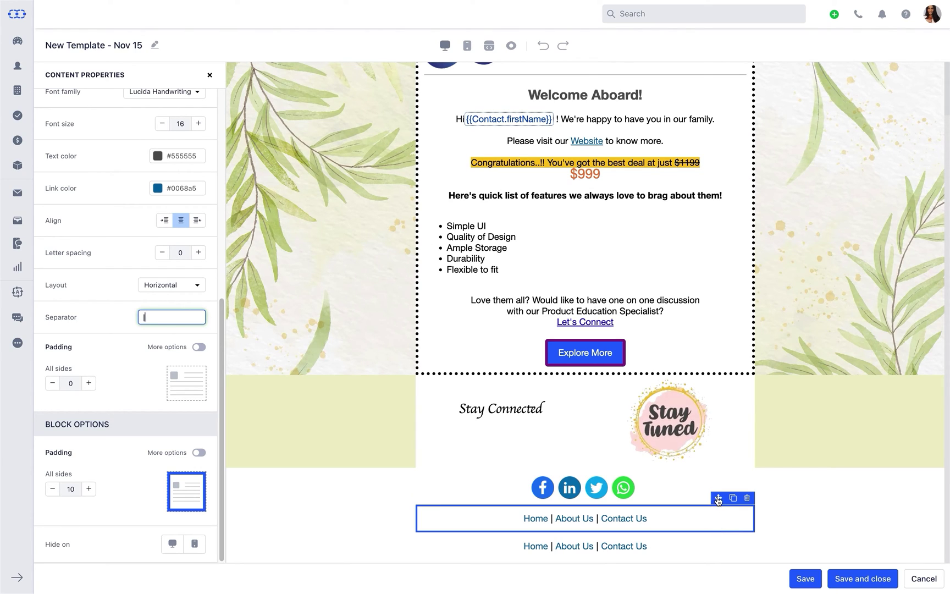
drag(718, 499, 718, 485)
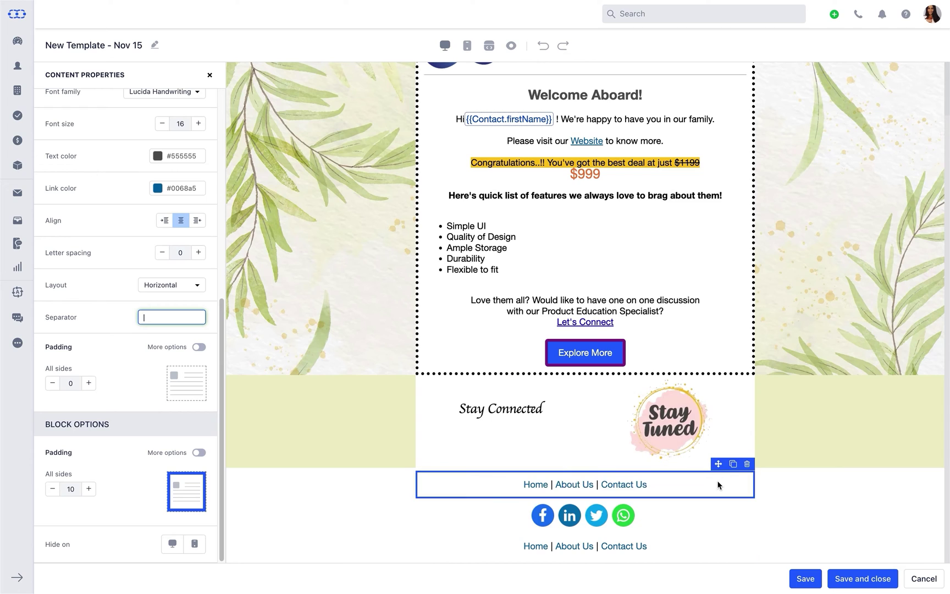
click(747, 463)
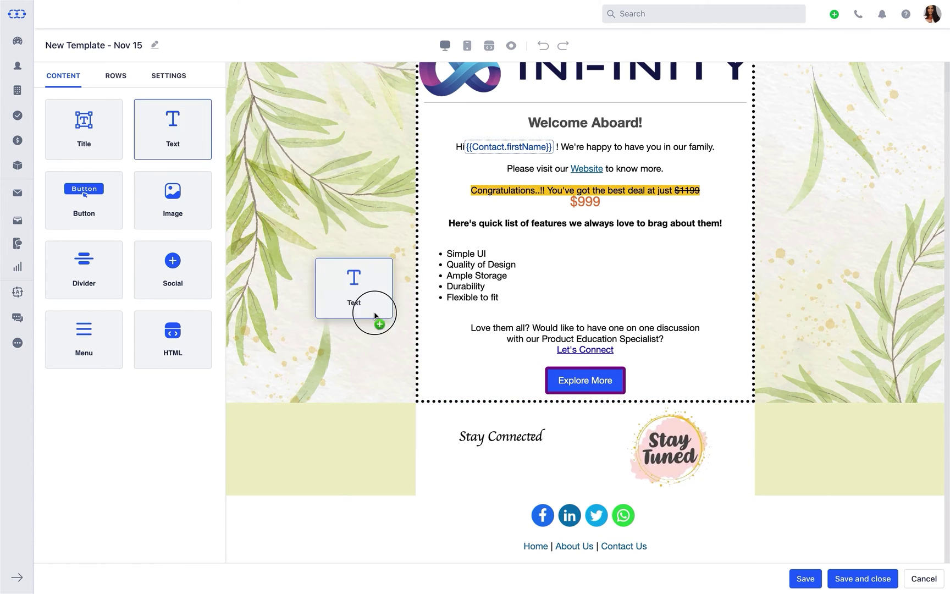
Add a text block below the menu and turn it into a centred Unsubscribe link.
drag(193, 153, 587, 562)
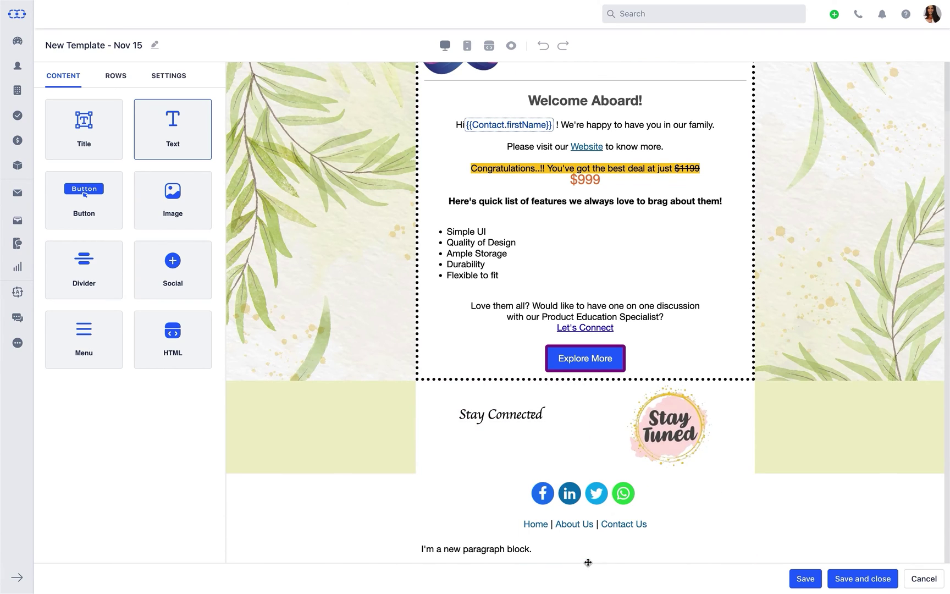
click(562, 552)
triple_click(562, 552)
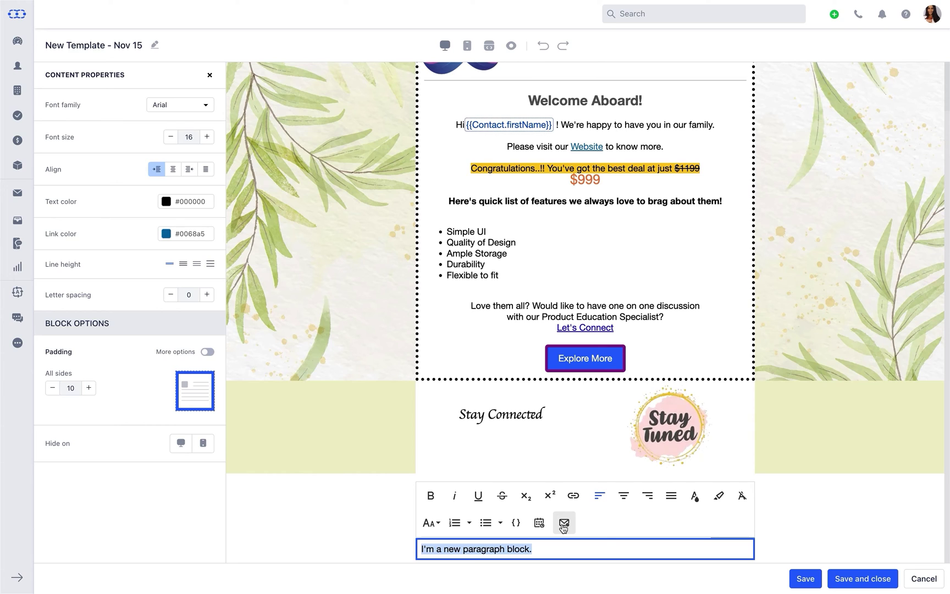
click(564, 524)
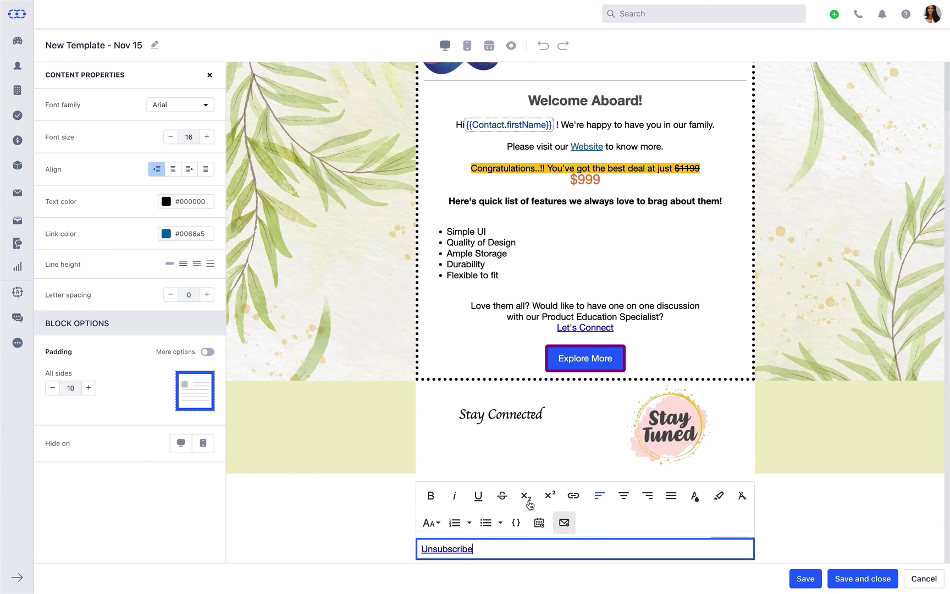
click(173, 170)
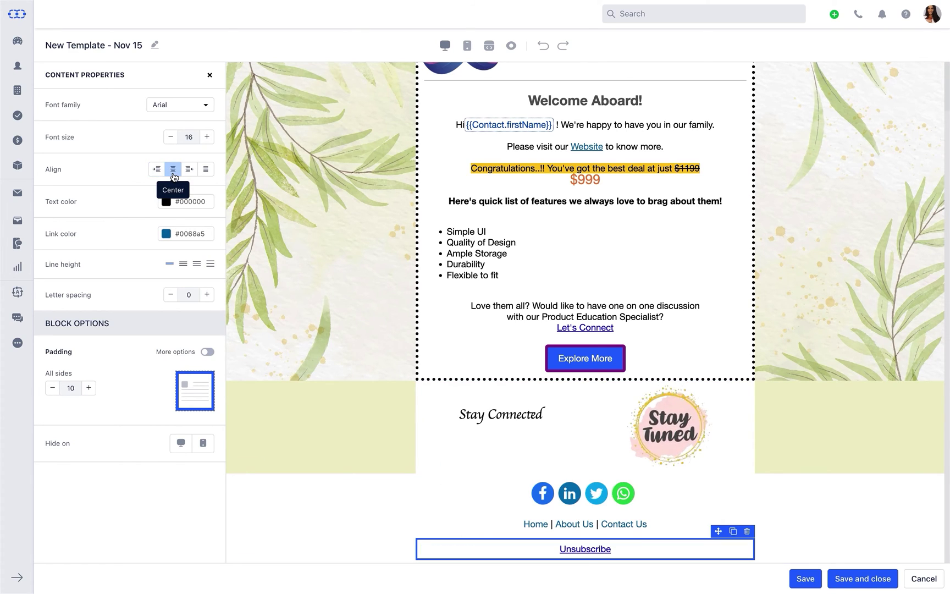
Set the footer row background to olive-beige #dad5ab and its content area to white #ffffff.
click(260, 505)
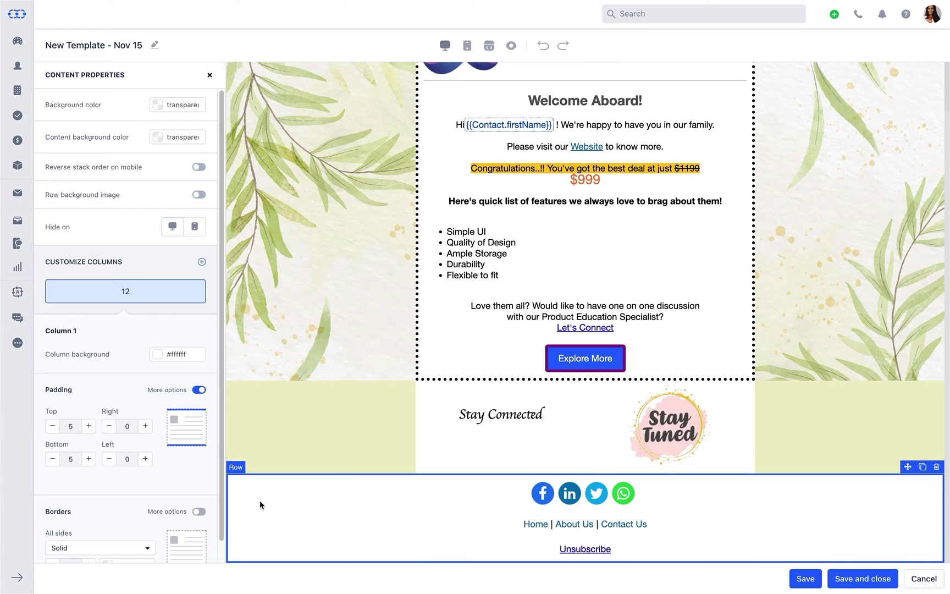
click(168, 103)
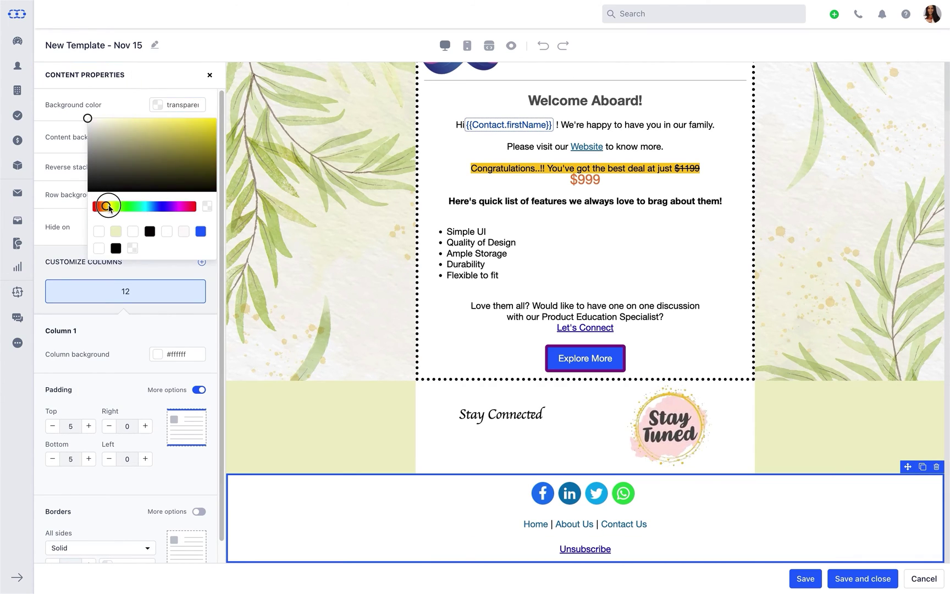
drag(93, 207, 106, 206)
drag(89, 121, 116, 131)
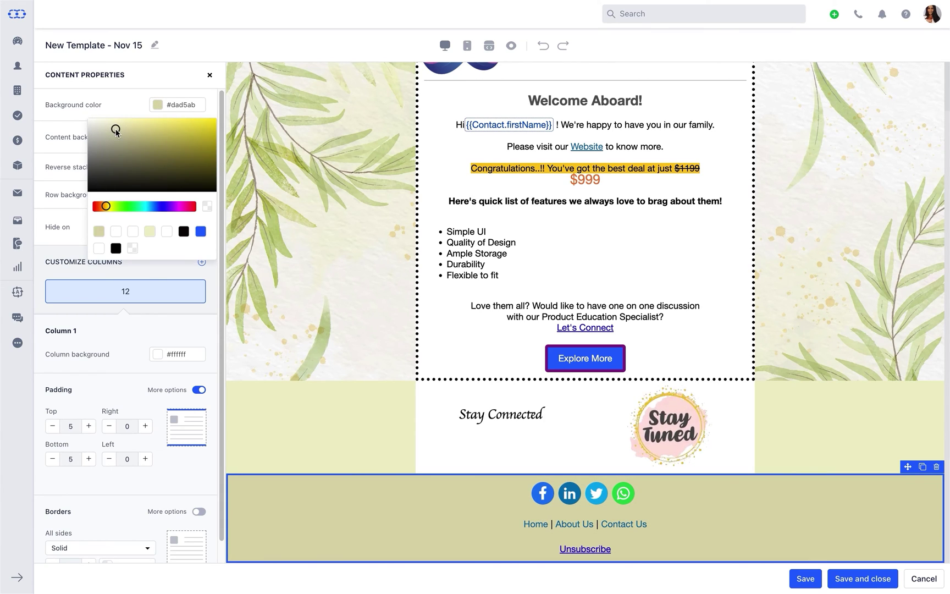
click(177, 137)
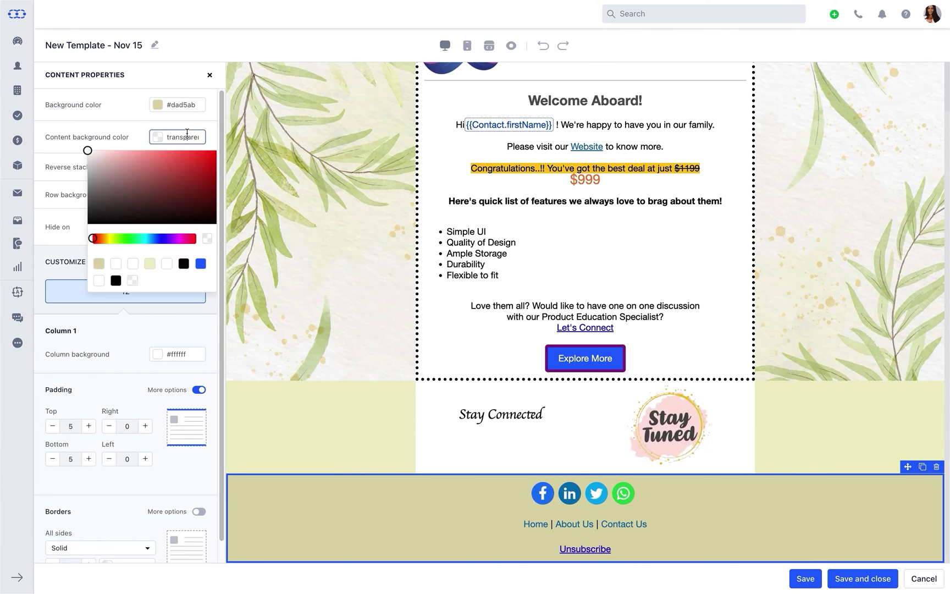
click(88, 150)
drag(89, 149, 87, 150)
click(147, 145)
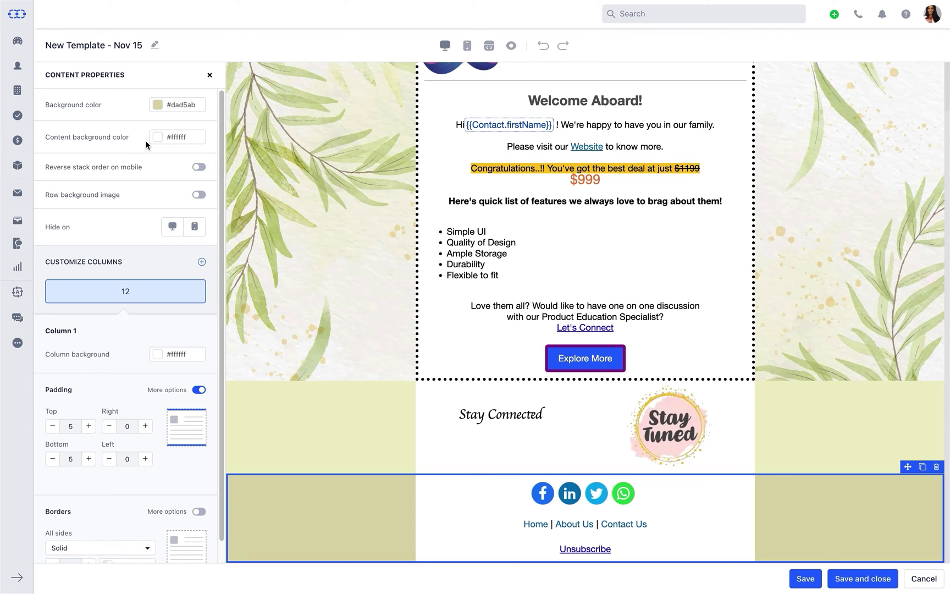
click(208, 76)
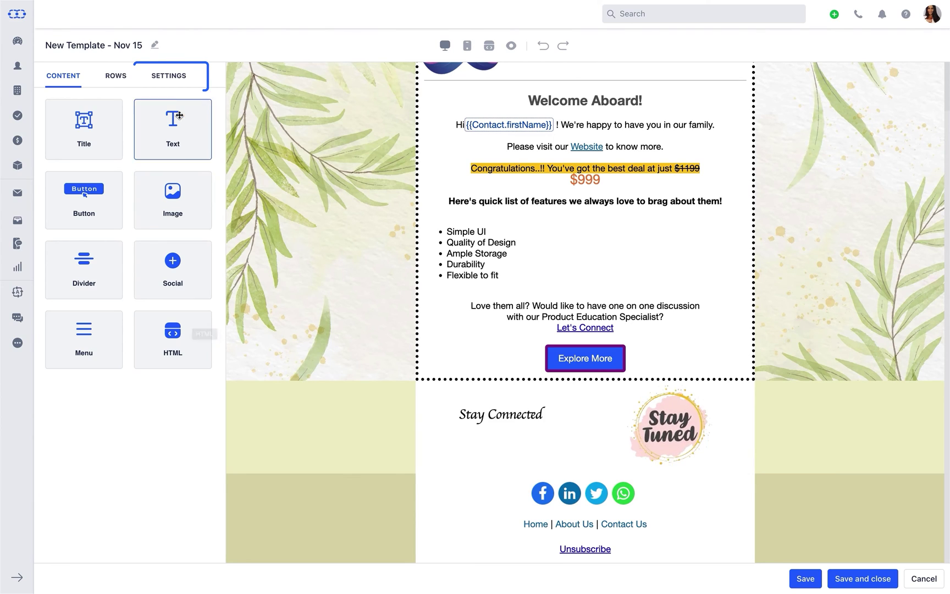
Set the email content width to 595px and keep Helvetica as the email font.
click(171, 82)
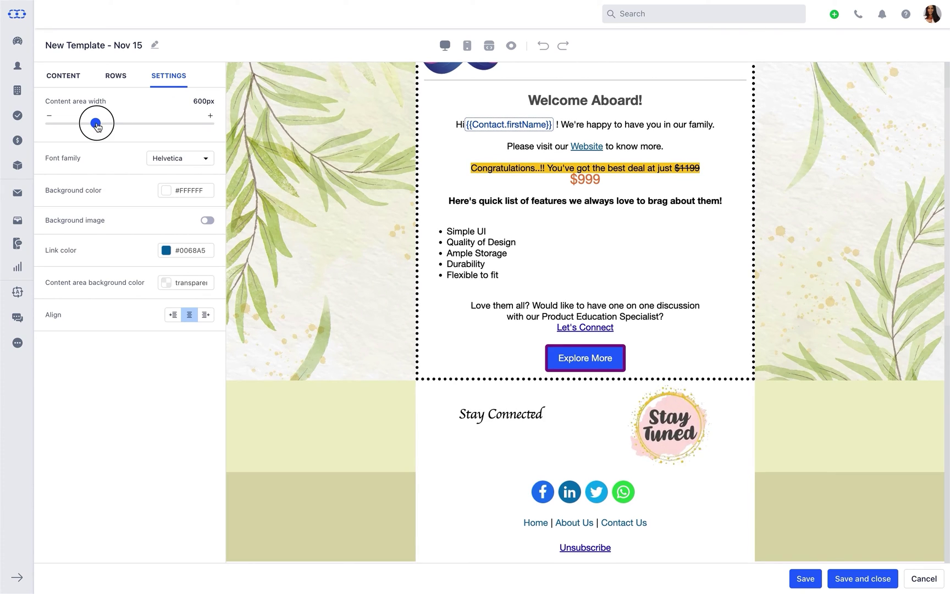
drag(96, 126, 95, 126)
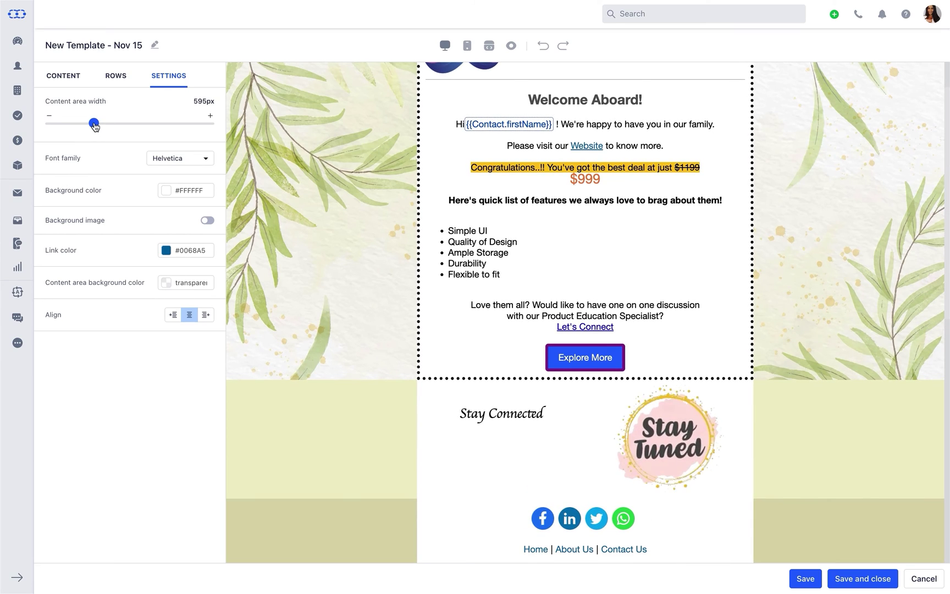
click(207, 166)
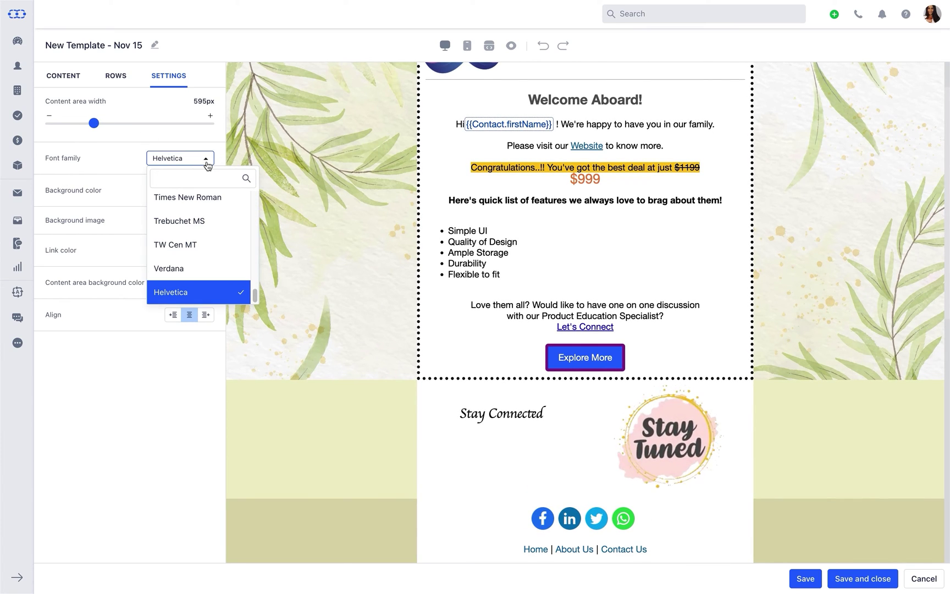
click(218, 162)
Check the background, link and content area colours, then save and preview the template.
click(197, 188)
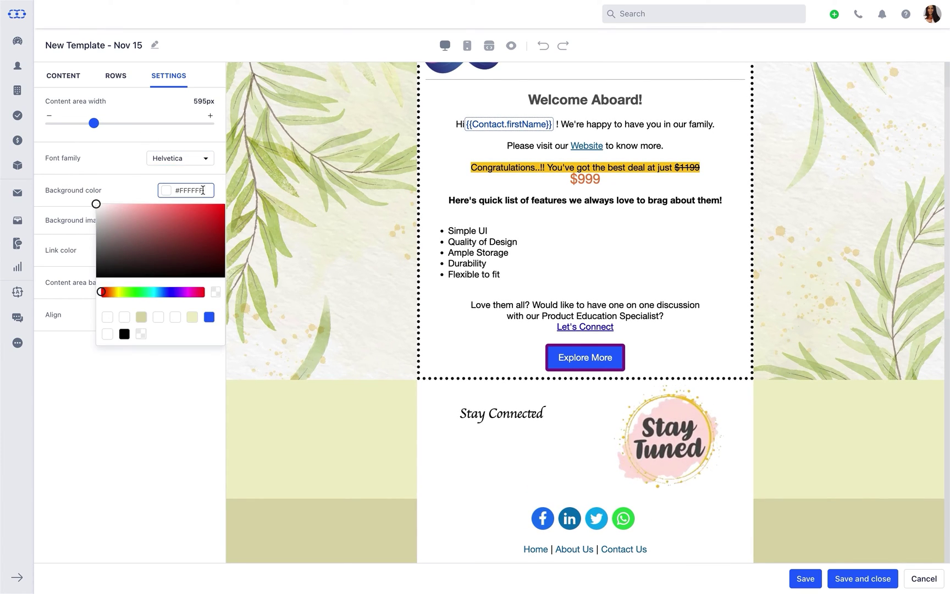
click(219, 193)
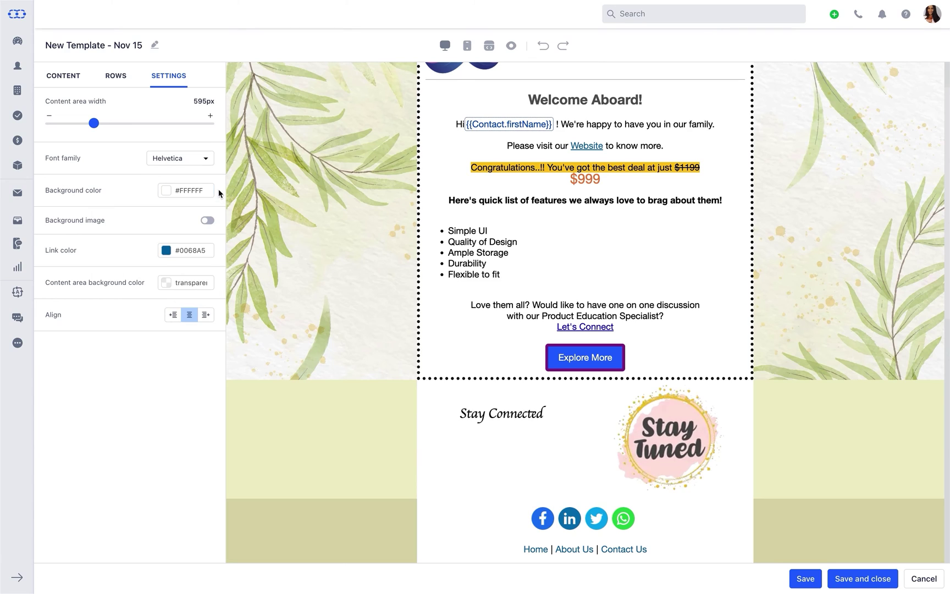
click(193, 251)
click(220, 245)
click(203, 280)
click(220, 270)
click(802, 584)
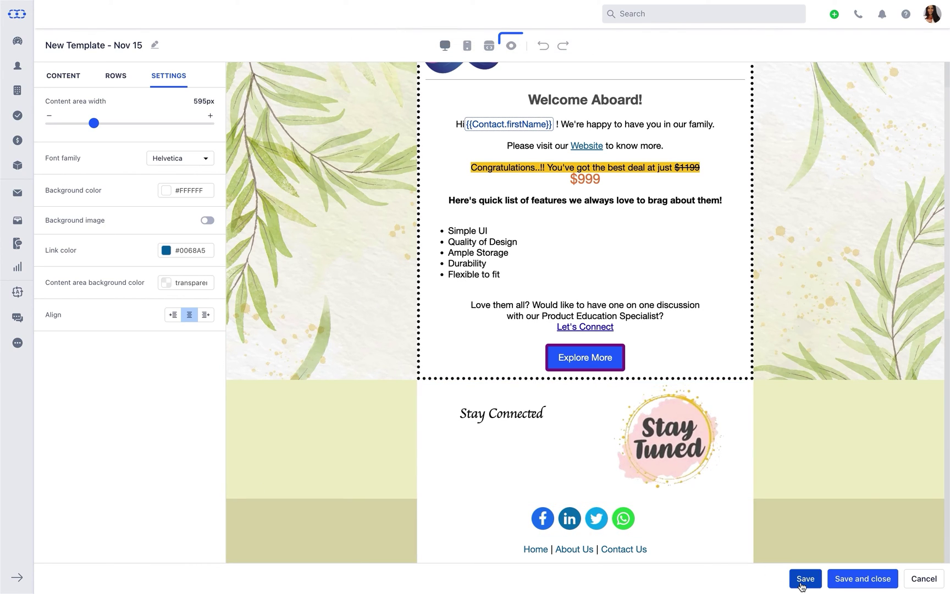
click(511, 46)
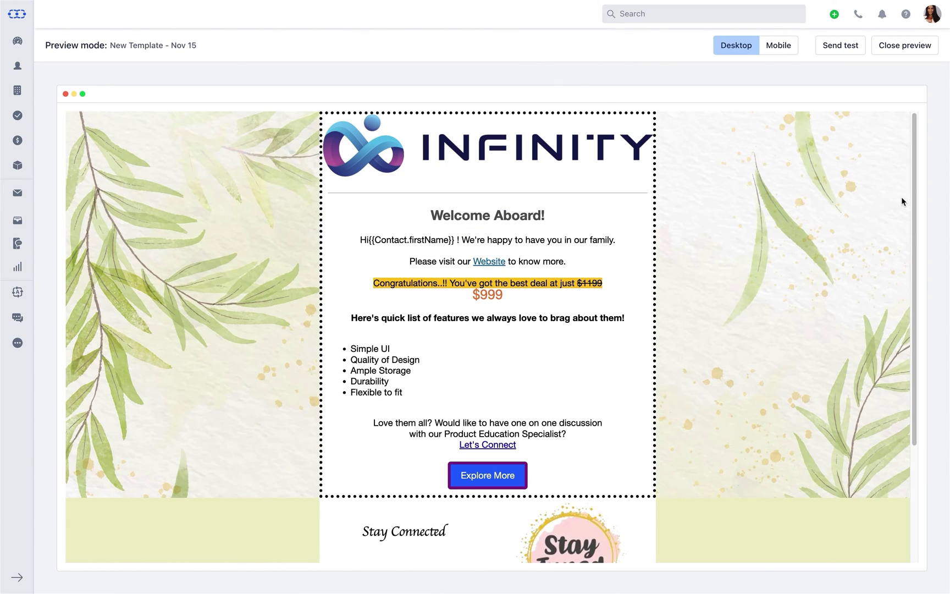
Preview the template in mobile layout, then switch back to desktop.
drag(914, 203, 924, 304)
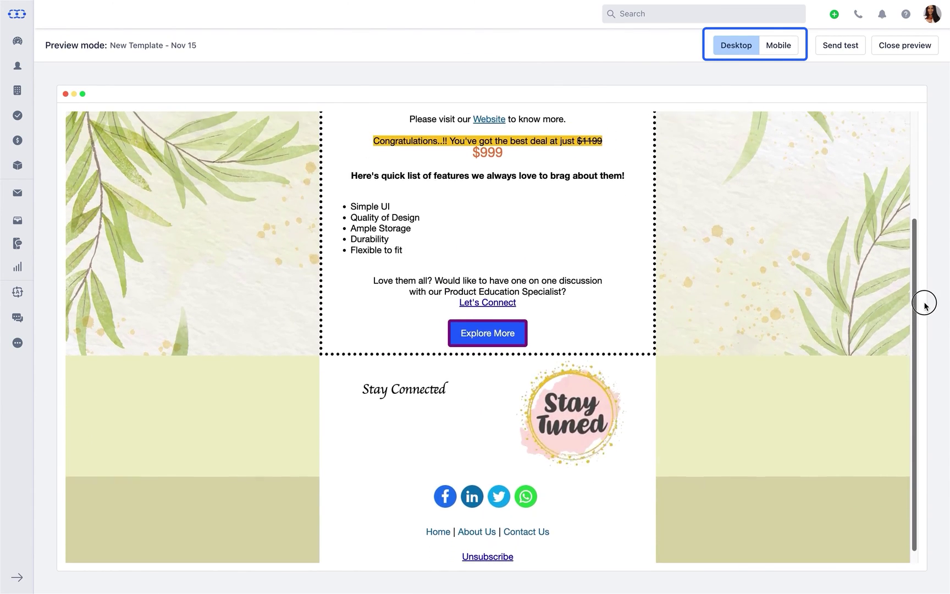
drag(925, 303, 917, 201)
click(777, 46)
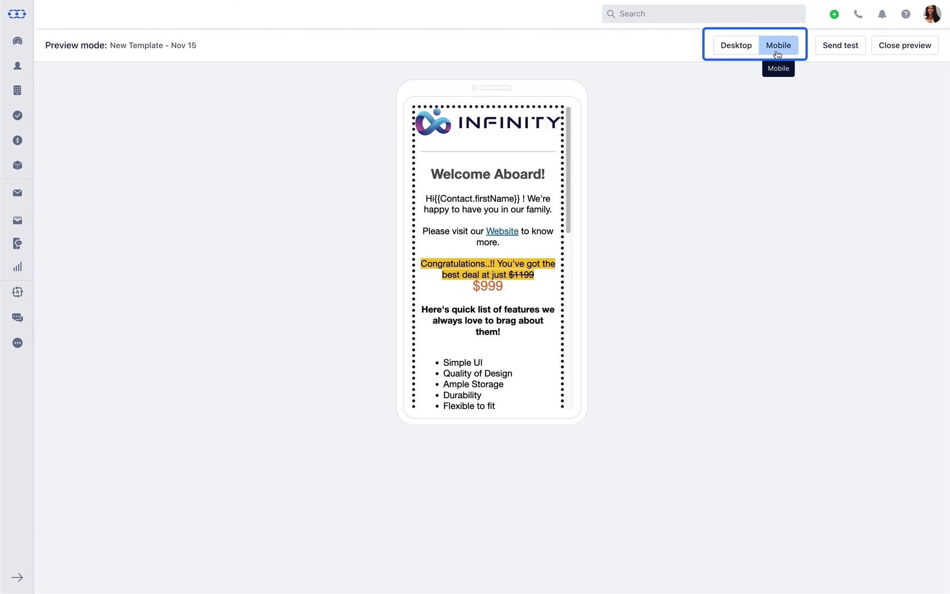
mouse_move(573, 159)
mouse_down()
mouse_move(575, 328)
mouse_move(568, 297)
mouse_move(587, 162)
mouse_move(569, 131)
mouse_up()
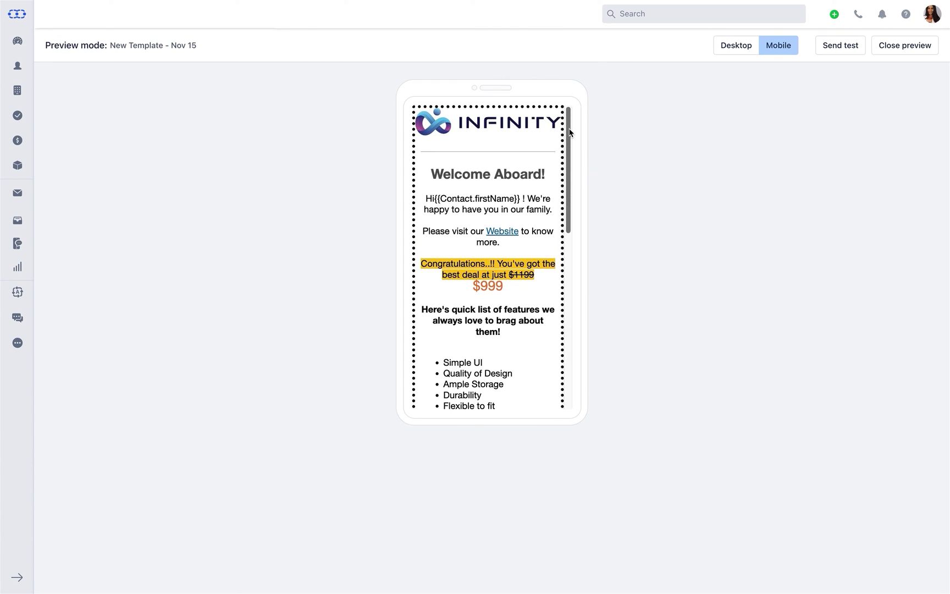
click(735, 46)
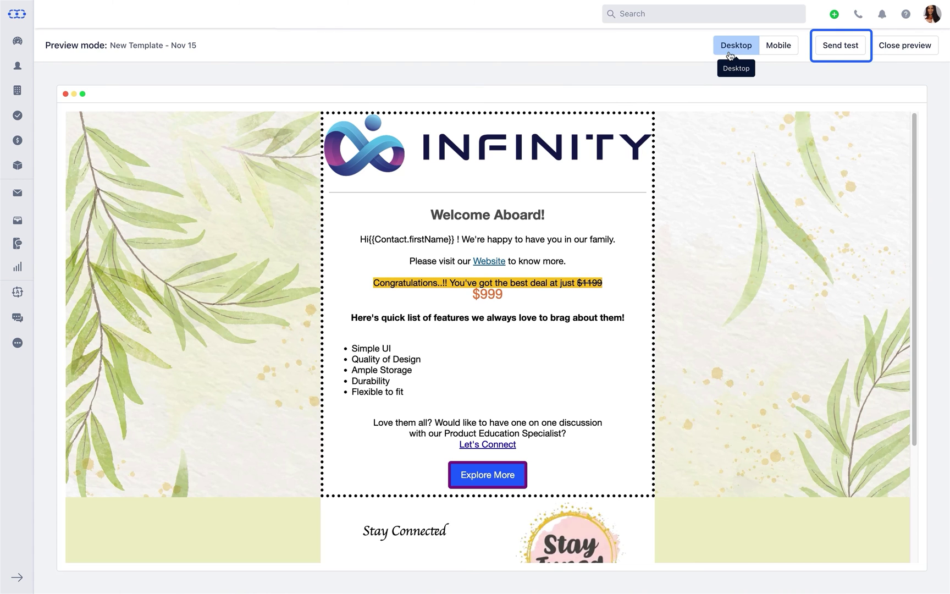
Send a test copy to the mail.amanda contact and check it in the Gmail inbox.
click(839, 47)
text(mail.a)
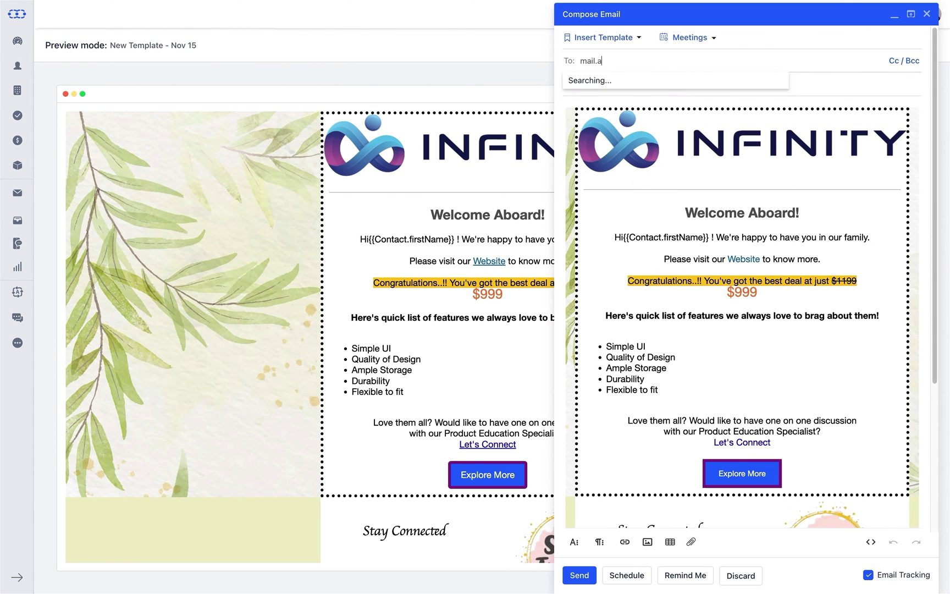
text(manda)
click(746, 86)
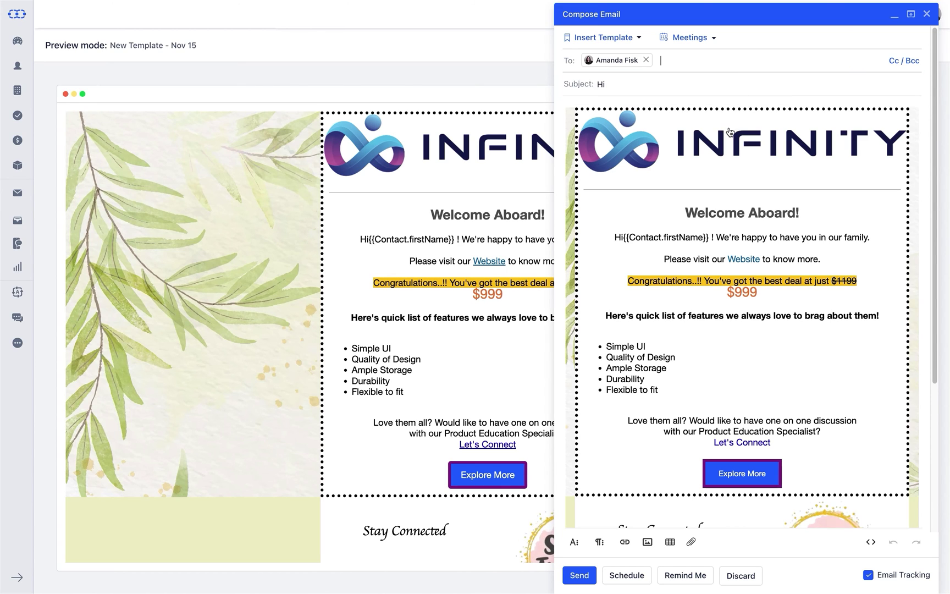
click(579, 577)
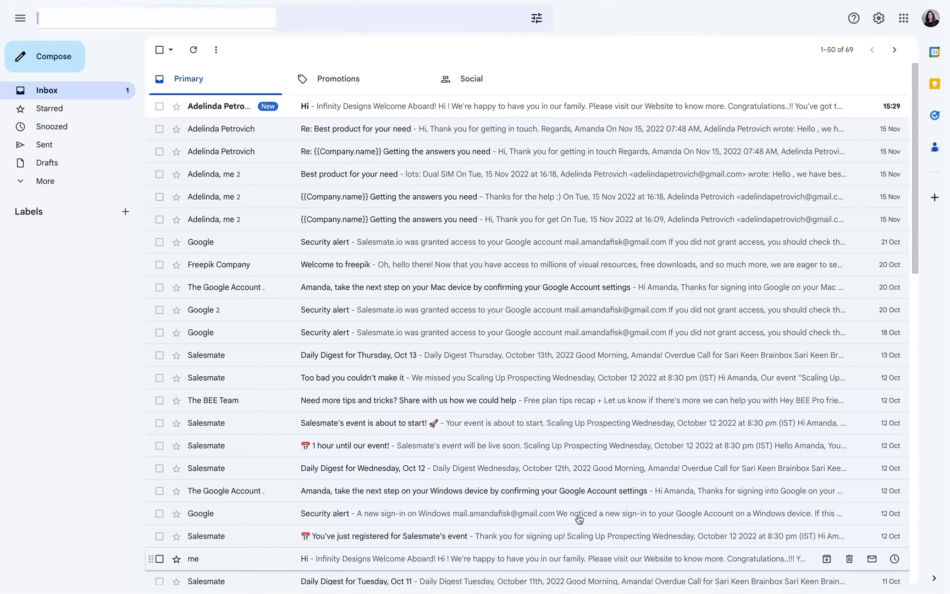
click(613, 110)
scroll(630, 247, down, 2)
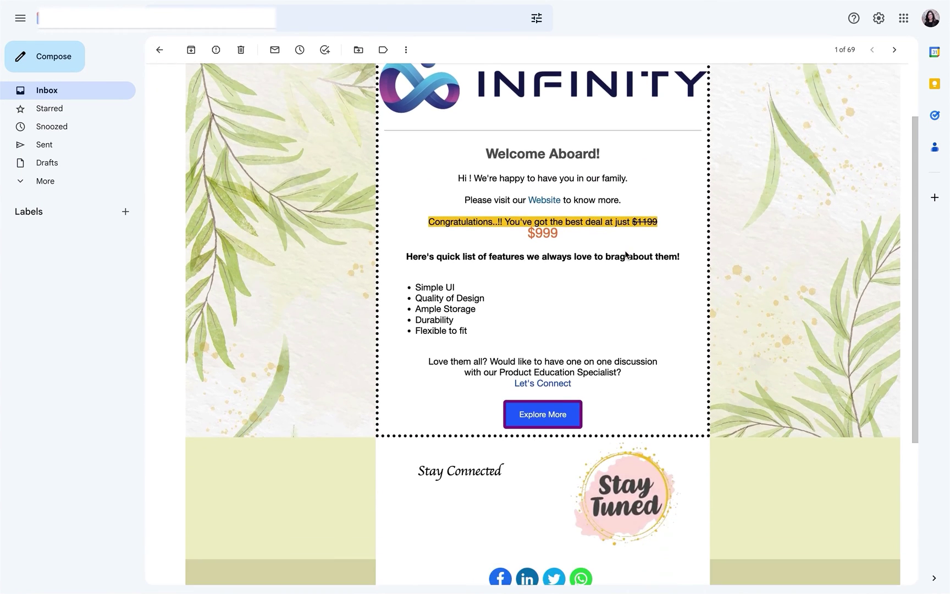
scroll(630, 247, down, 5)
scroll(625, 251, up, 6)
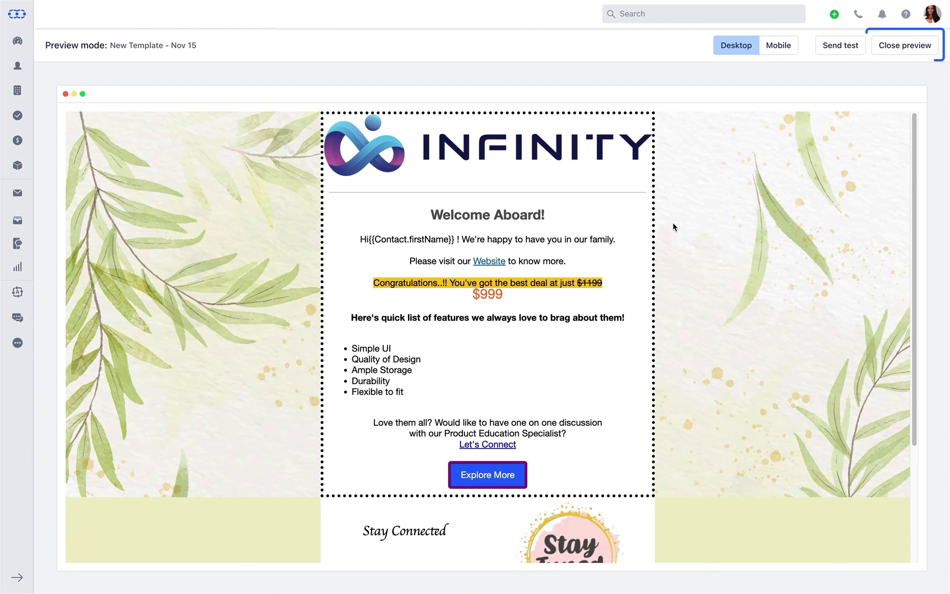
Rename the template 'Welcome Email For New Customers' and file it in the New Customers folder.
click(889, 54)
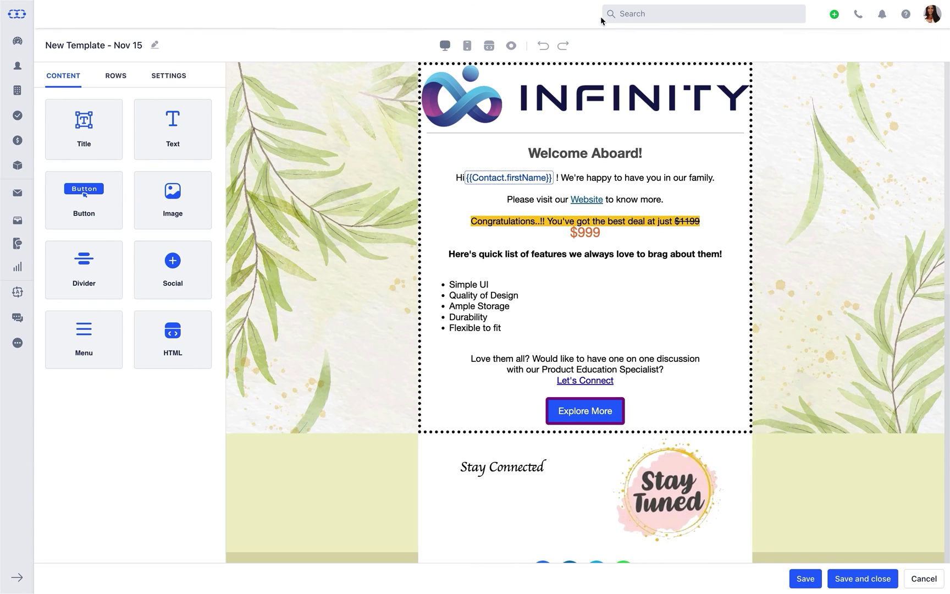
click(153, 47)
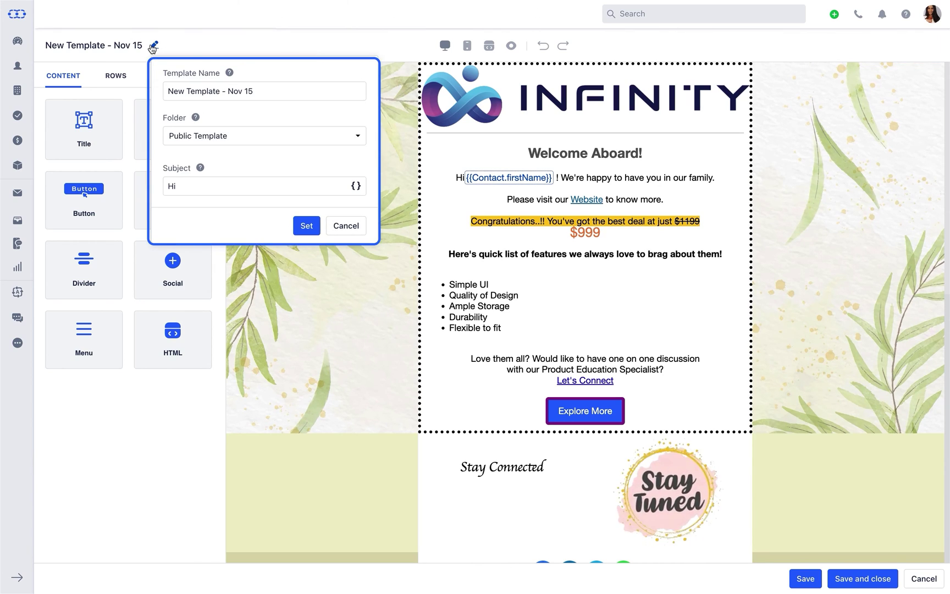
drag(259, 91, 163, 90)
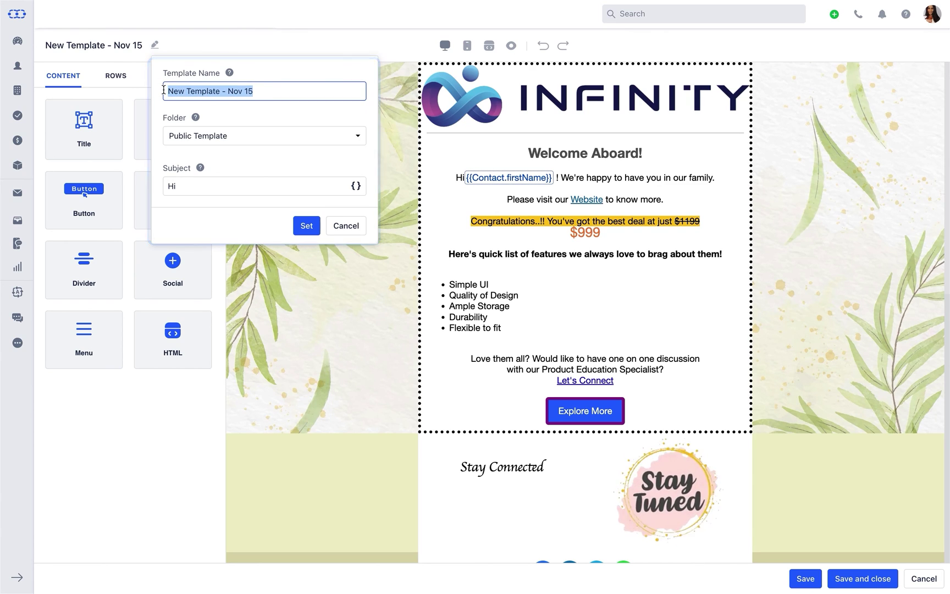
text(Welcome Email)
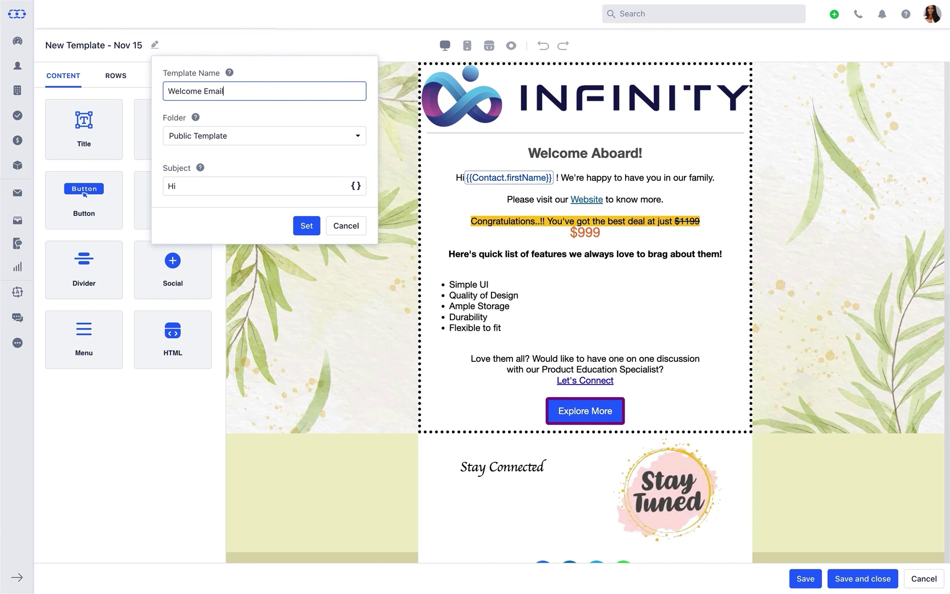
text( For New Customers)
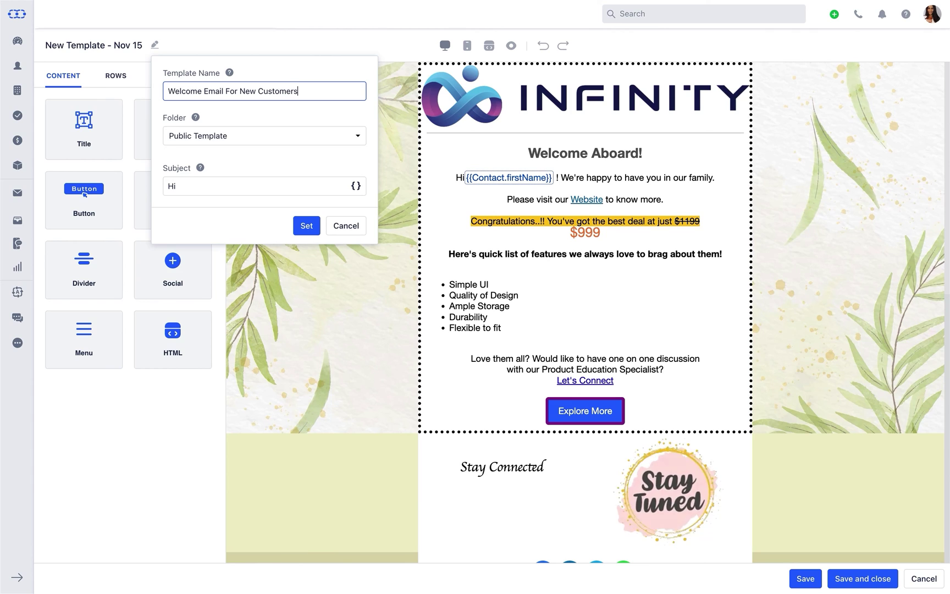
click(362, 140)
click(231, 229)
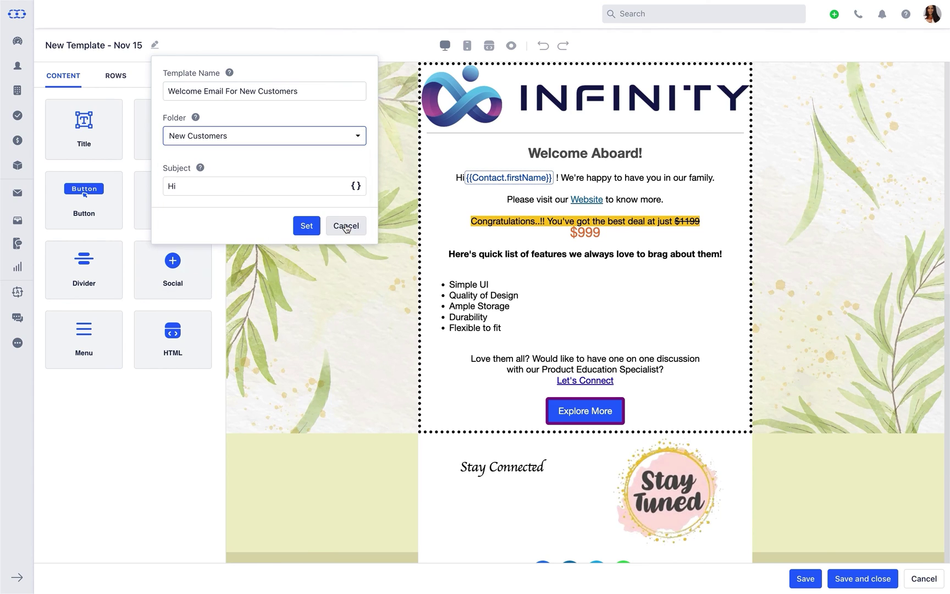
Put the contact's First Name field into the subject line and apply the details.
click(302, 187)
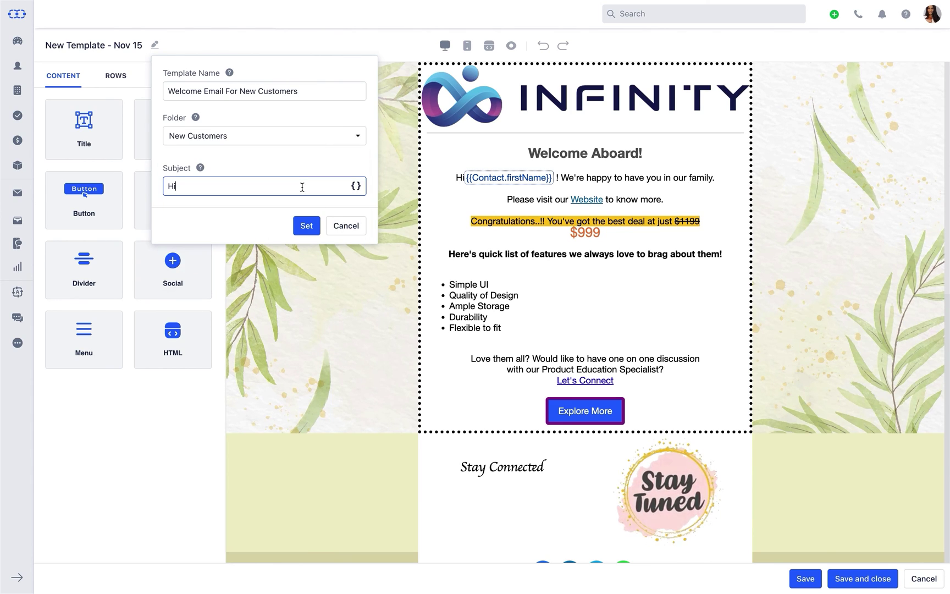
click(356, 187)
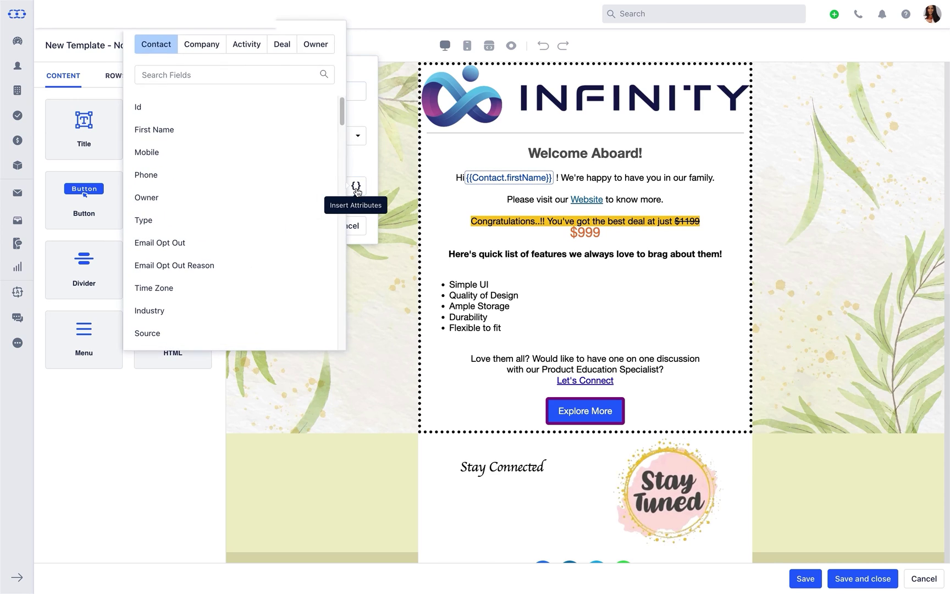
mouse_move(222, 130)
click(333, 140)
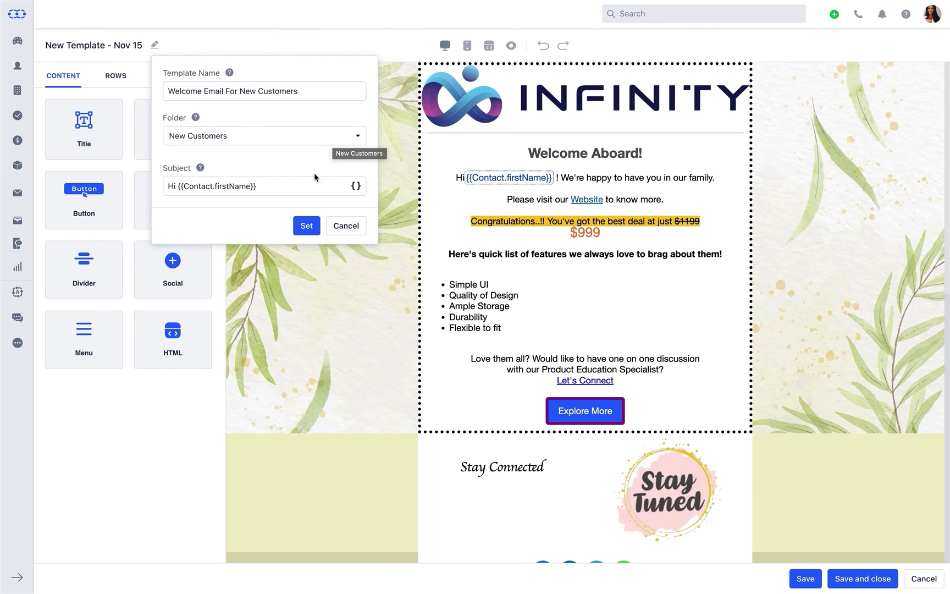
text(, we're glad you s)
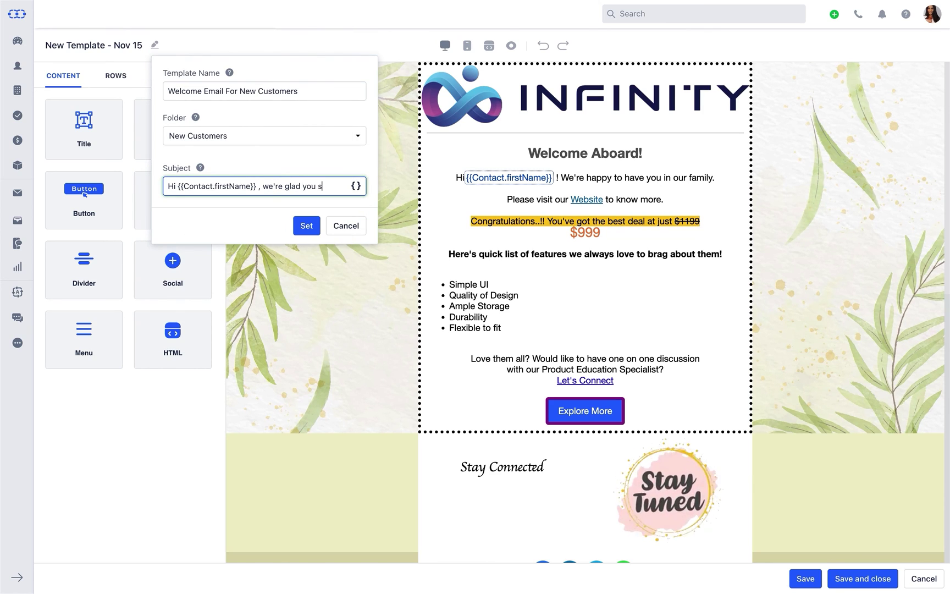
text(igned up)
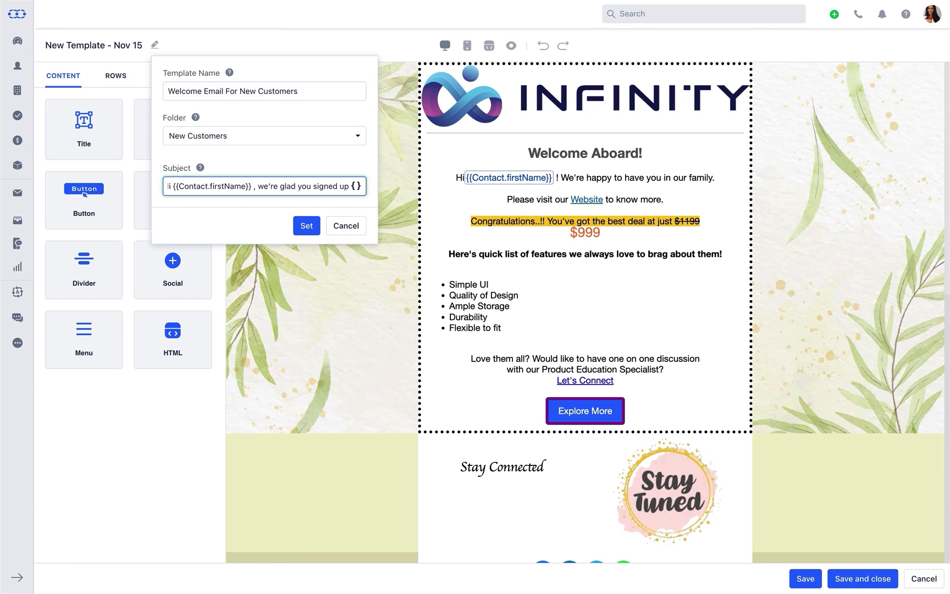
click(305, 225)
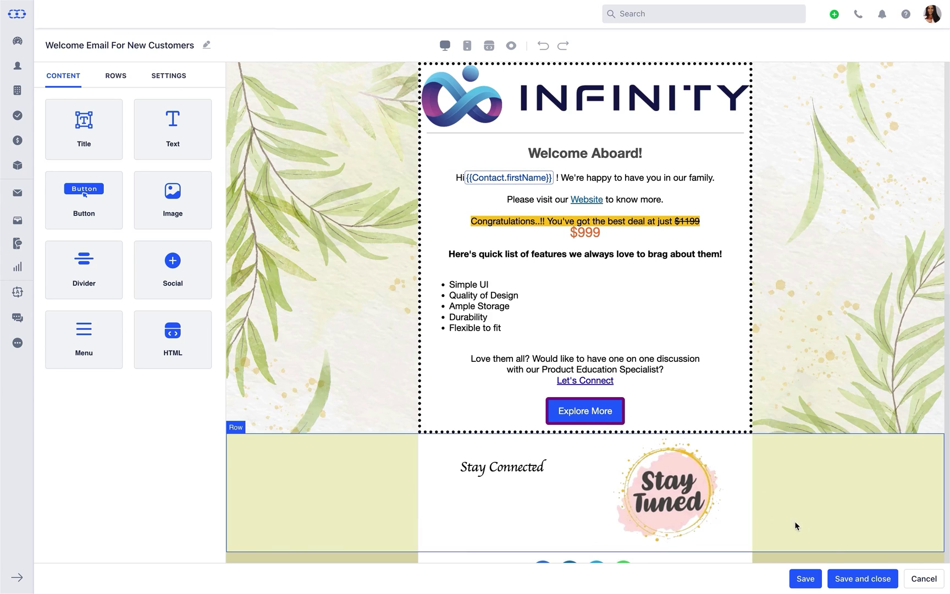
Save the 'Welcome Email For New Customers' template with Save and close.
click(862, 579)
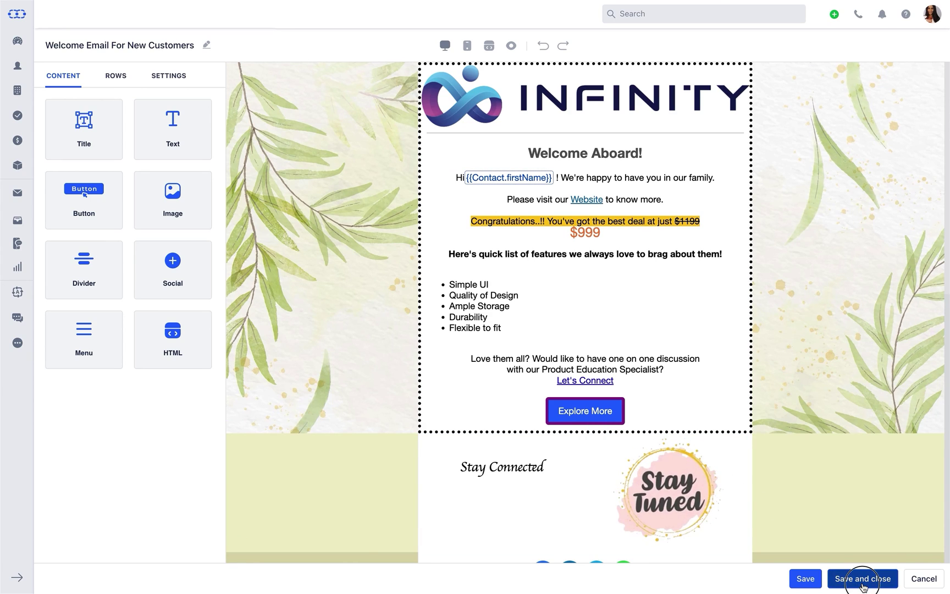